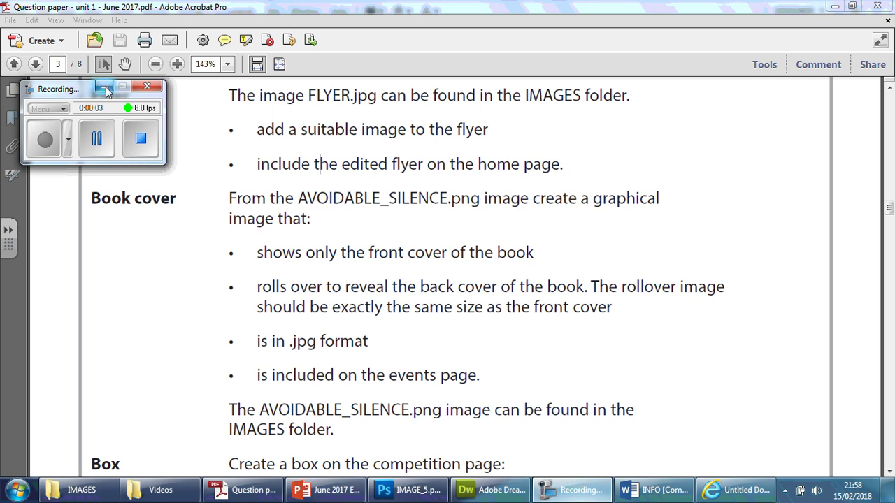
# Move the recorder window aside and highlight the Flyer heading in the exam question paper
pyautogui.click(104, 87)
pyautogui.doubleClick(118, 97)
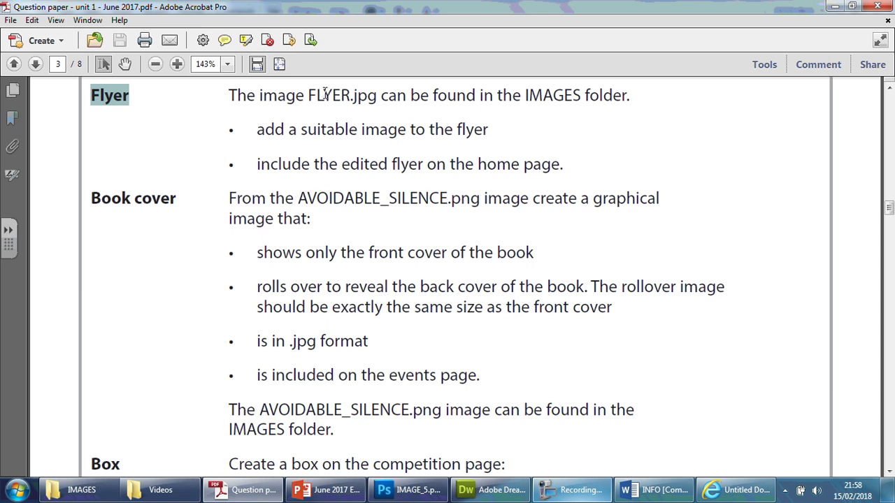
# In the IMAGES folder, resize the thumbnails and select FLYER.jpg to check its 1969 x 2531 size
pyautogui.click(74, 490)
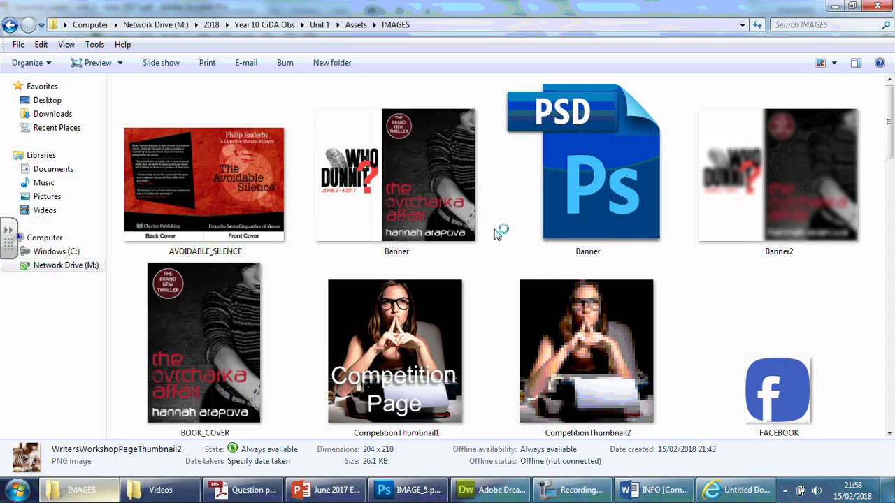
pyautogui.click(823, 273)
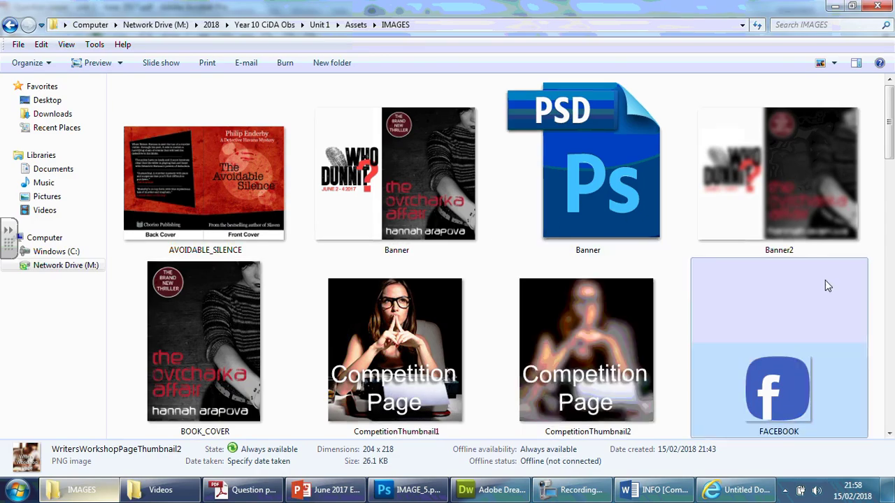
pyautogui.click(824, 64)
pyautogui.click(808, 104)
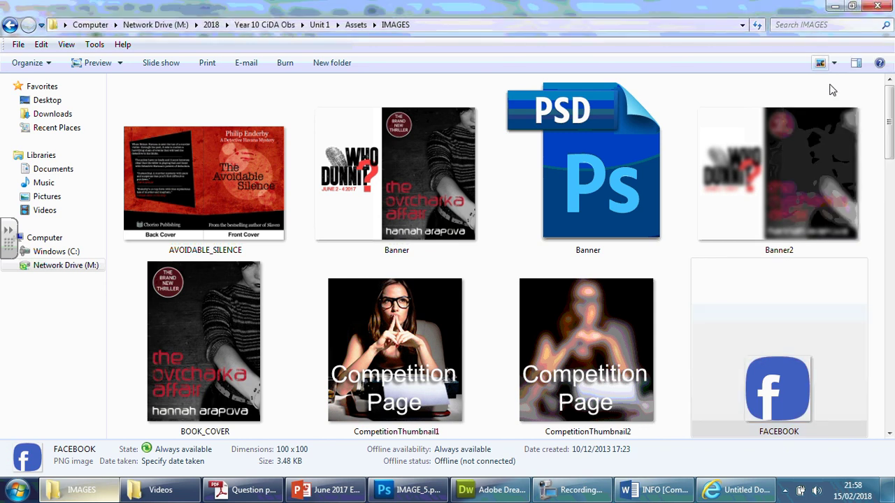
pyautogui.click(439, 339)
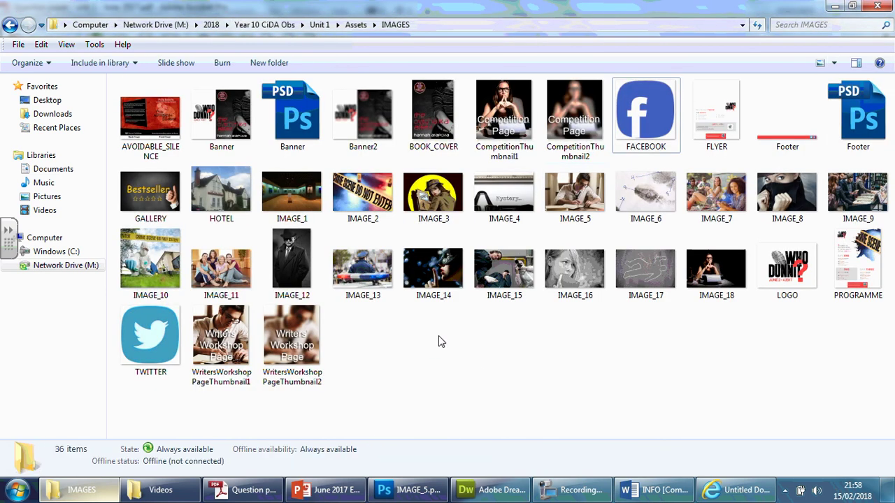
pyautogui.click(718, 122)
pyautogui.click(834, 63)
pyautogui.click(833, 43)
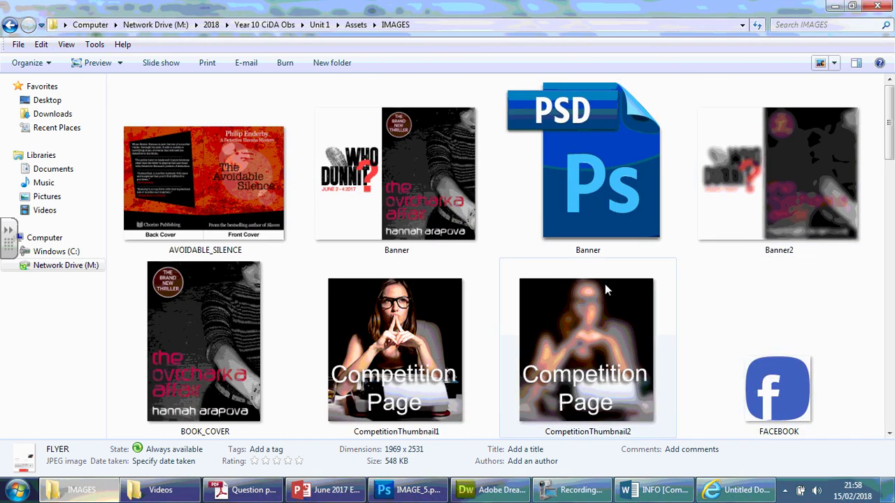
pyautogui.moveTo(892, 110); pyautogui.dragTo(888, 180)
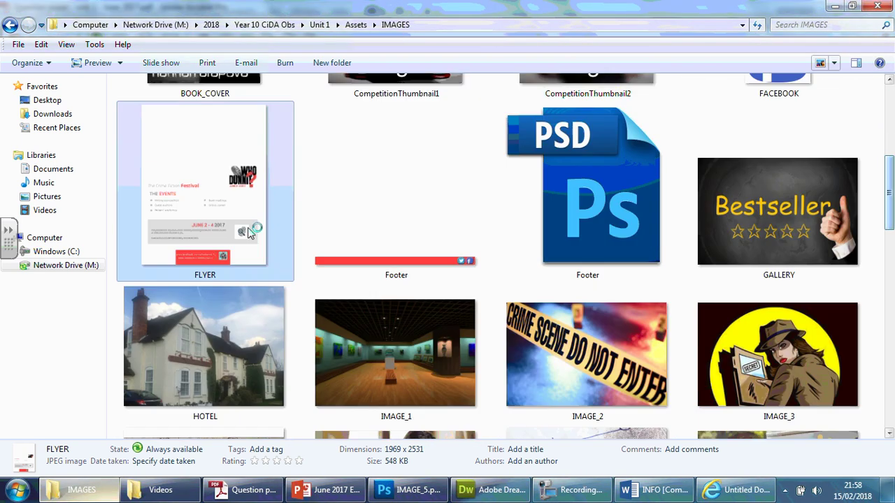
# Glance back at the question paper, then drag FLYER.jpg from IMAGES toward Photoshop
pyautogui.click(244, 490)
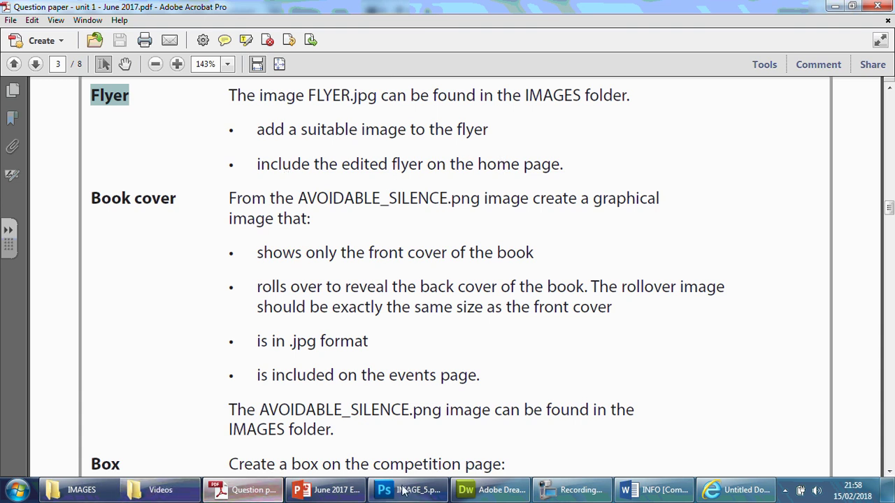
pyautogui.click(102, 493)
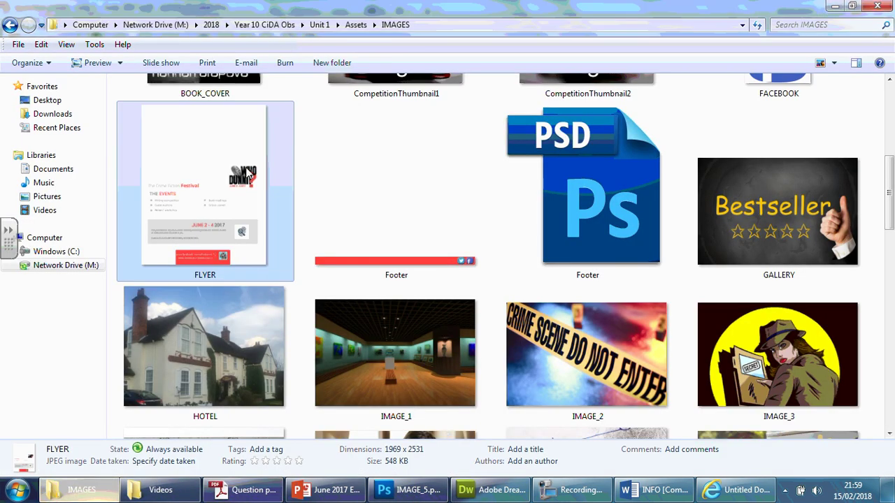
pyautogui.moveTo(248, 174); pyautogui.dragTo(294, 210)
# Open FLYER.jpg from the IMAGES folder in Photoshop using File > Open
pyautogui.click(40, 12)
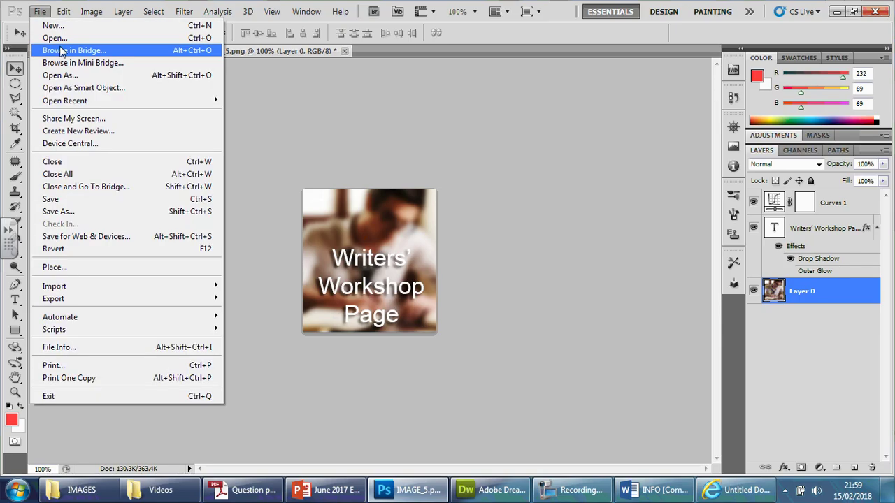
pyautogui.click(488, 166)
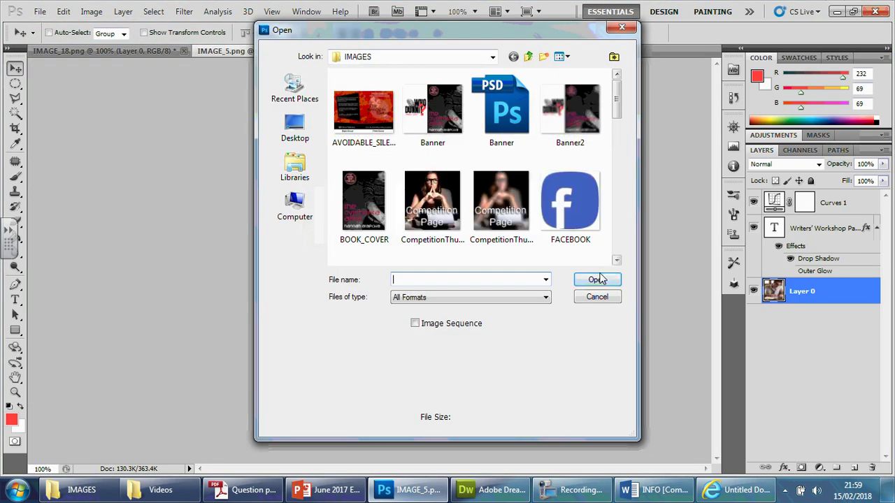
pyautogui.click(617, 260)
pyautogui.click(617, 261)
pyautogui.click(363, 164)
pyautogui.click(608, 282)
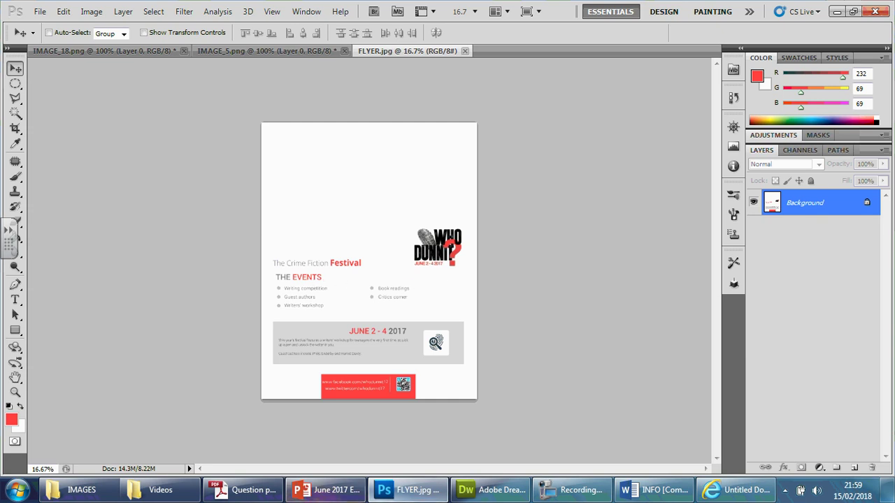
pyautogui.click(76, 489)
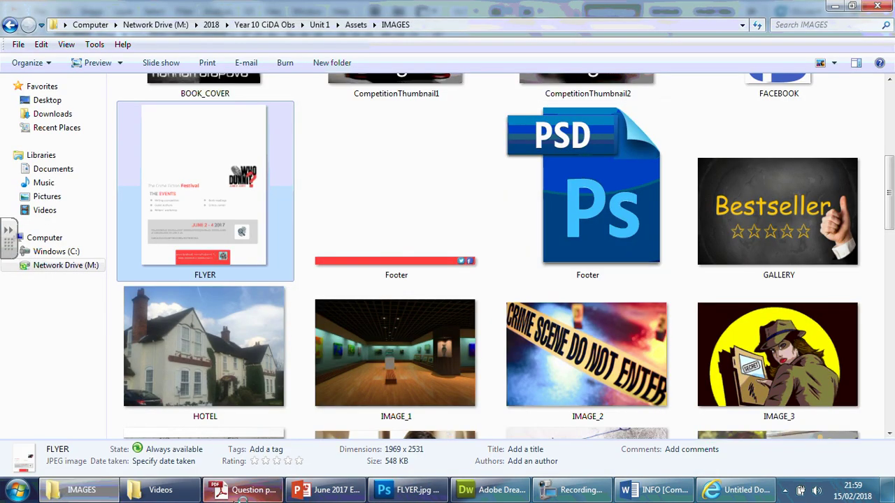
pyautogui.click(412, 490)
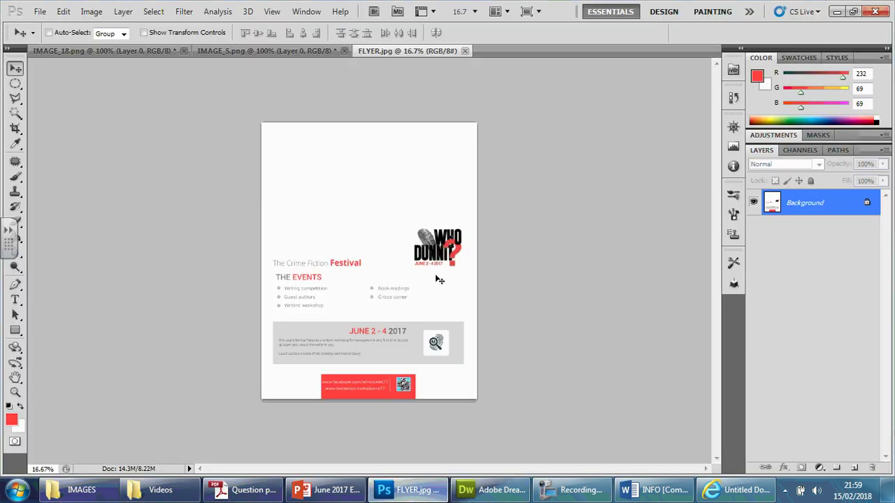
pyautogui.hotkey('ctrl', '+')
pyautogui.hotkey('ctrl', '+')
pyautogui.hotkey('ctrl', '+')
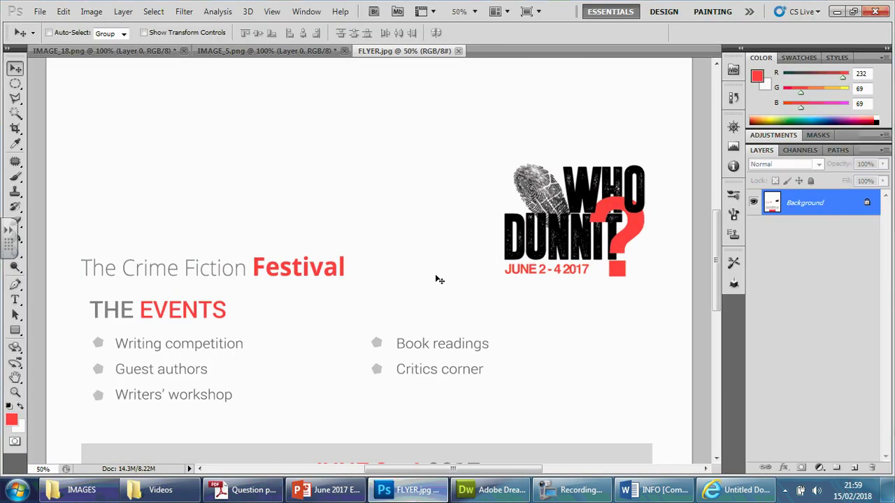
pyautogui.scroll(-3, 433, 279)
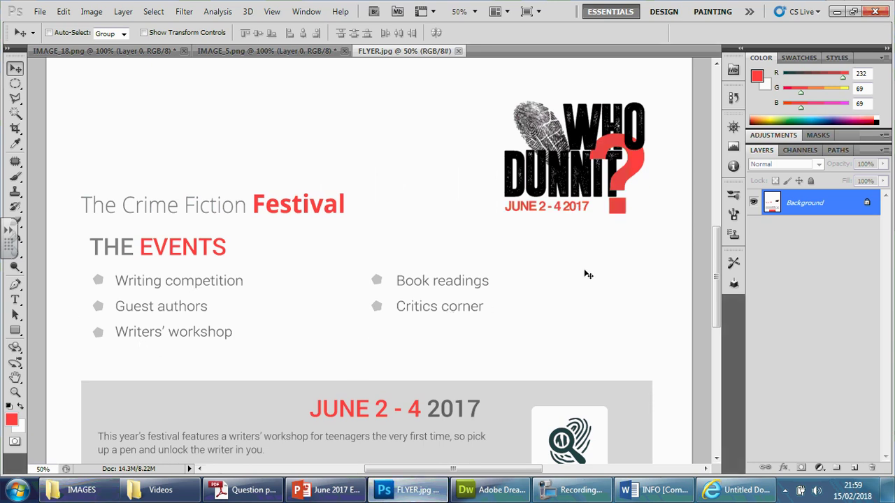
pyautogui.scroll(-10, 547, 278)
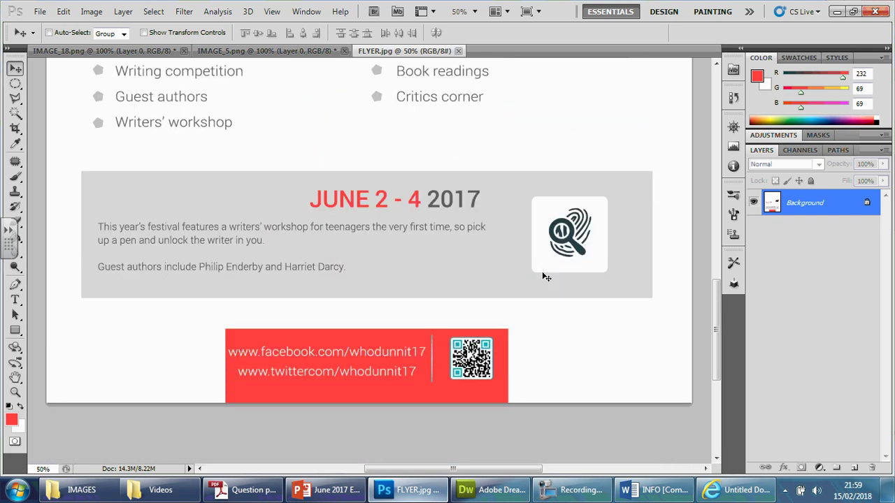
pyautogui.scroll(20, 608, 359)
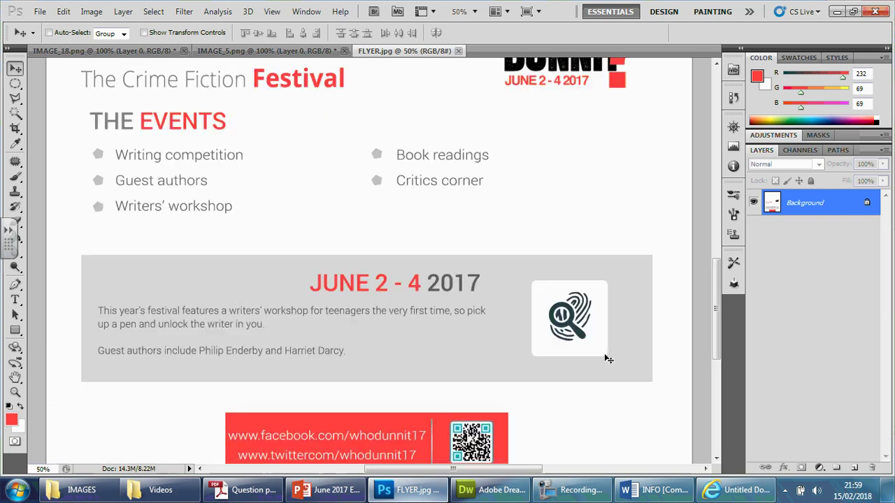
pyautogui.scroll(3, 597, 356)
pyautogui.scroll(-10, 503, 205)
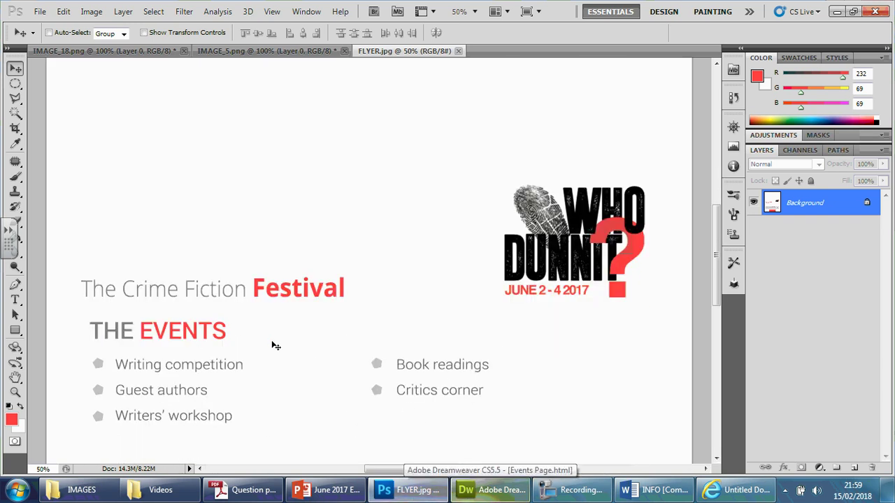
pyautogui.scroll(10, 300, 355)
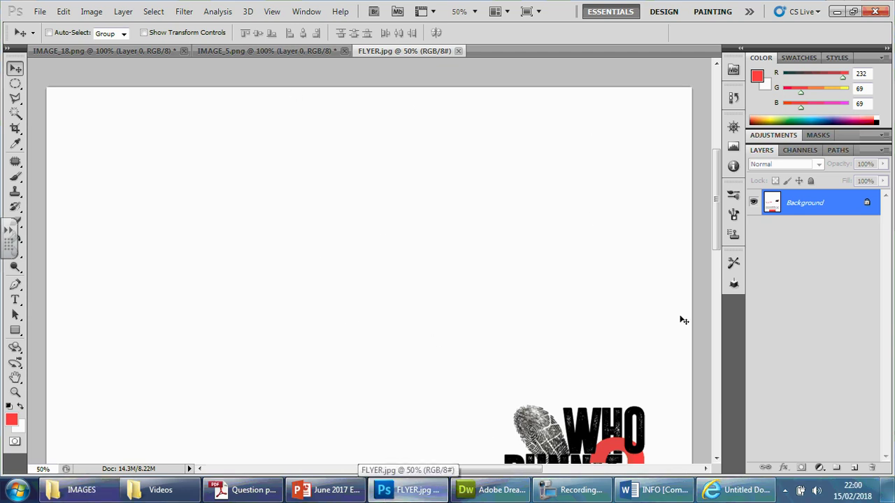
# Browse the IMAGES folder and select IMAGE_9 to check its 400 x 260 size, then return to the question paper
pyautogui.click(77, 492)
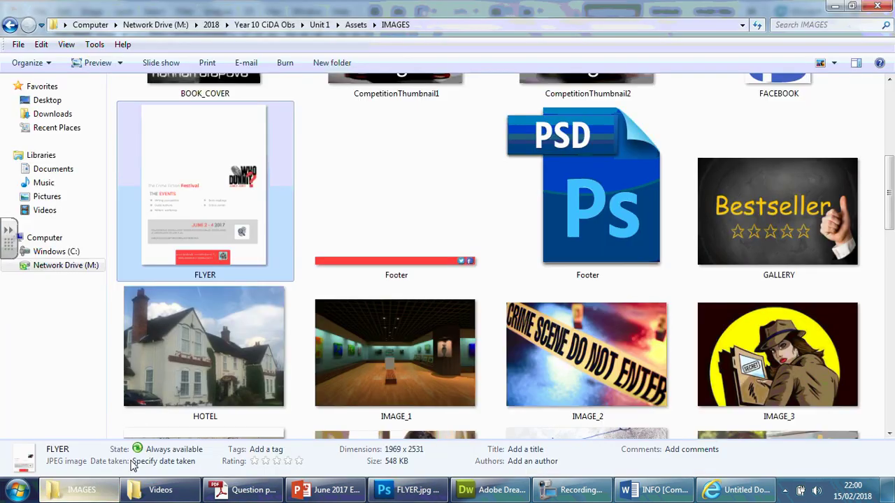
pyautogui.scroll(2, 804, 300)
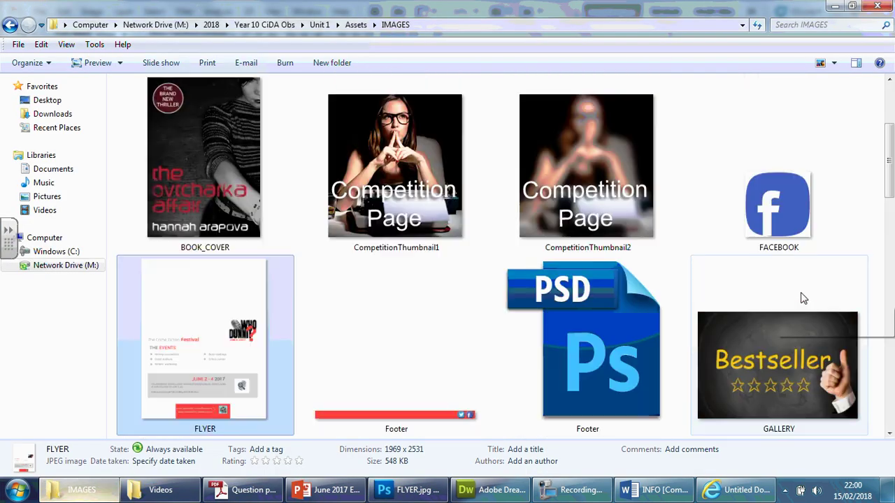
pyautogui.scroll(-3, 701, 260)
pyautogui.scroll(-2, 699, 261)
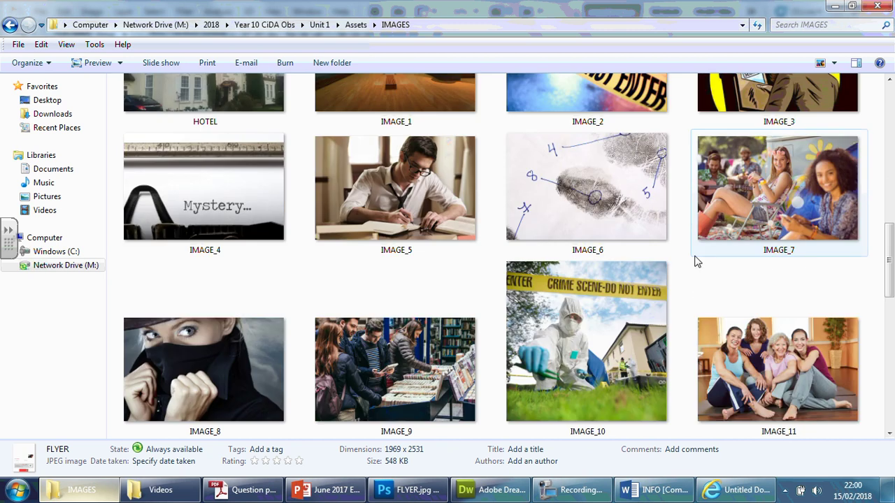
pyautogui.scroll(1, 696, 261)
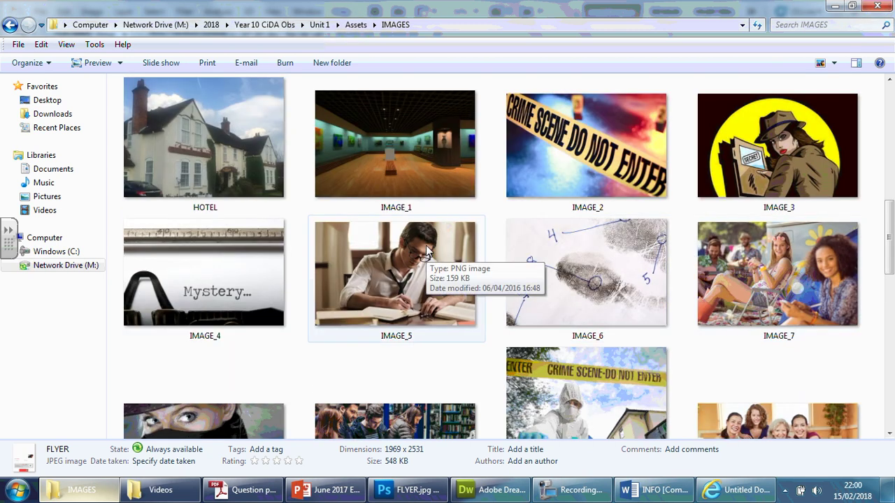
pyautogui.scroll(-2, 430, 264)
pyautogui.click(412, 182)
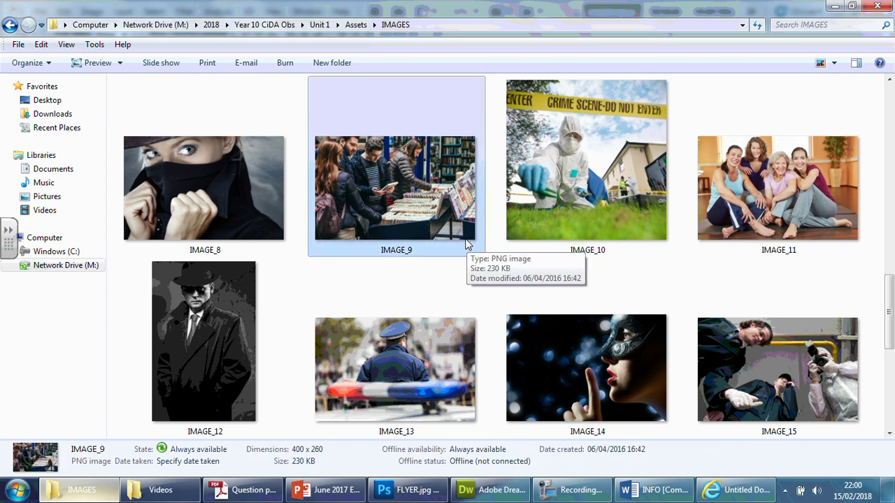
pyautogui.scroll(-2, 467, 245)
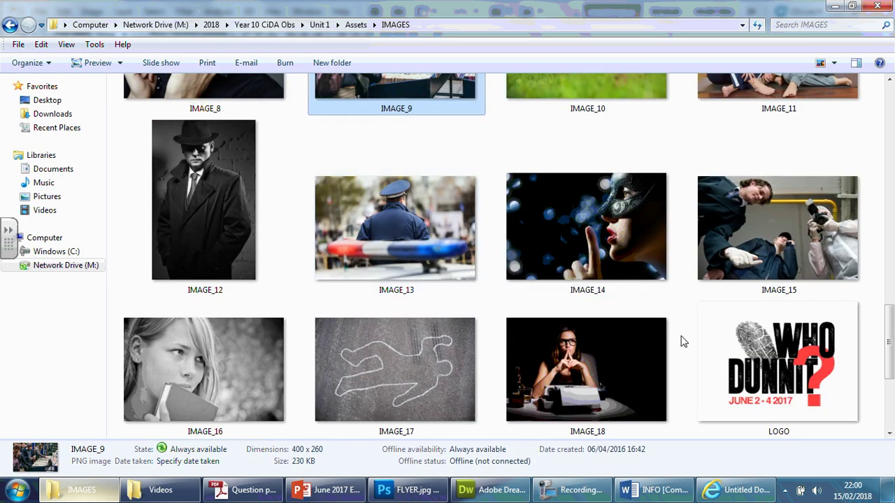
pyautogui.scroll(-3, 676, 340)
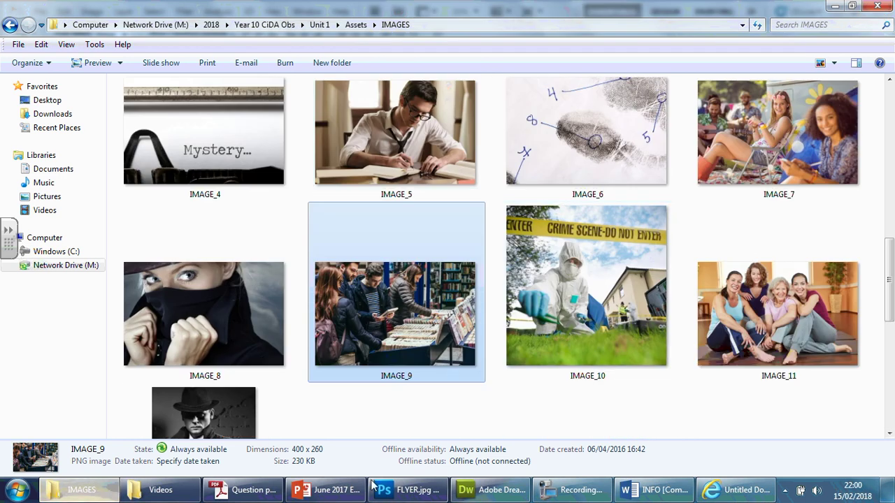
pyautogui.click(242, 494)
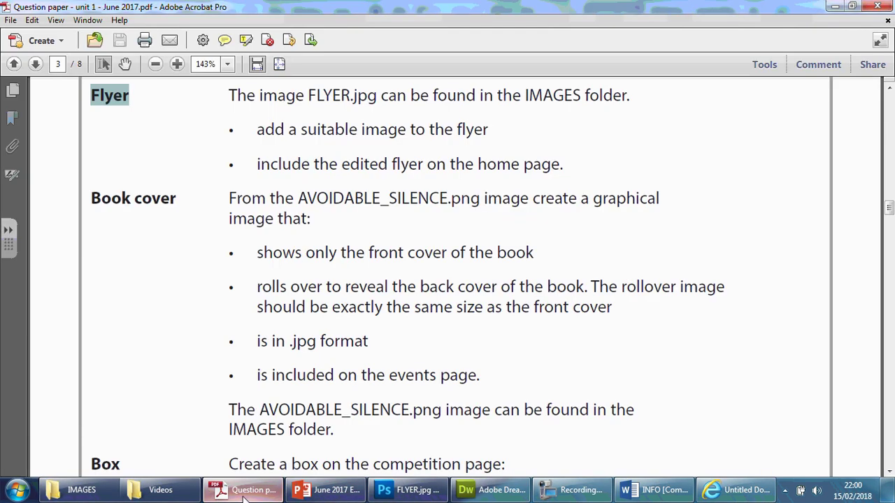
# Bring the FLYER.jpg document in Photoshop back to the front
pyautogui.moveTo(409, 491)
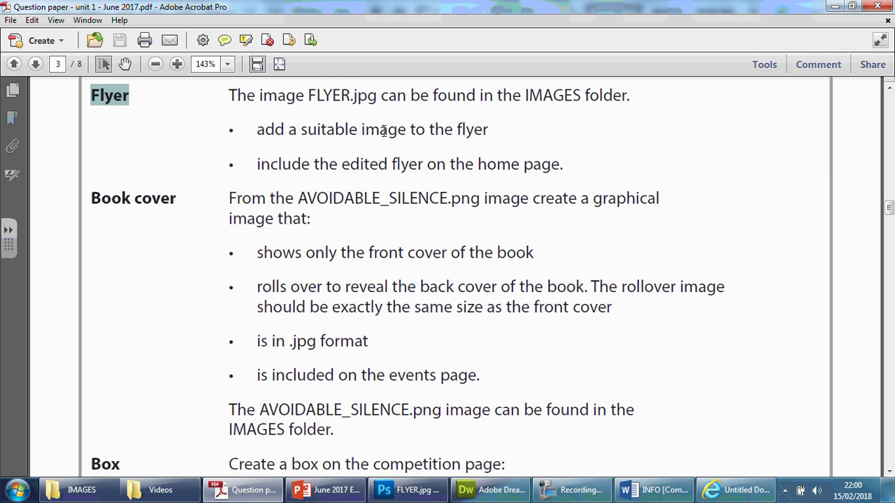
pyautogui.click(409, 490)
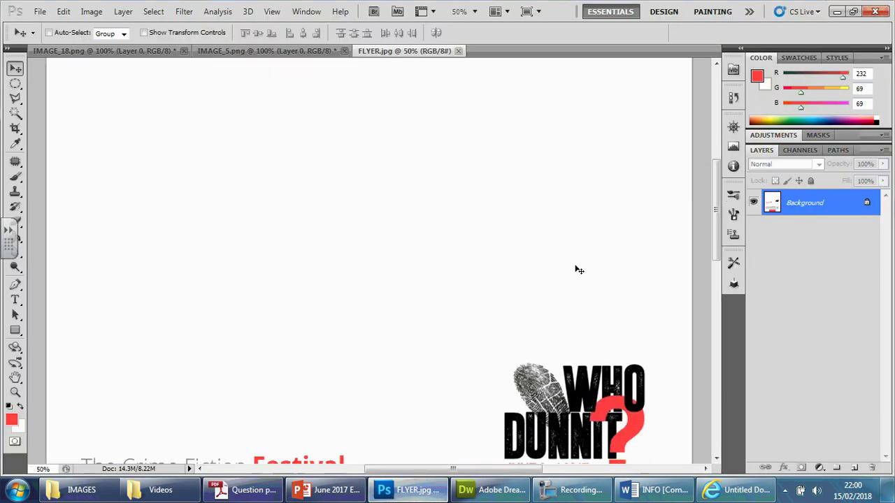
# Switch to the IMAGES folder, scroll through it, and display the files as Medium Icons
pyautogui.scroll(-3, 579, 270)
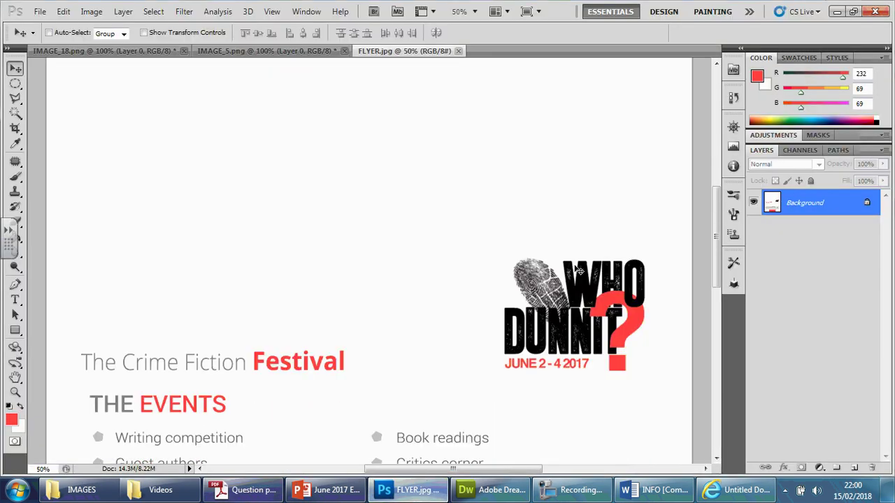
pyautogui.scroll(-2, 579, 270)
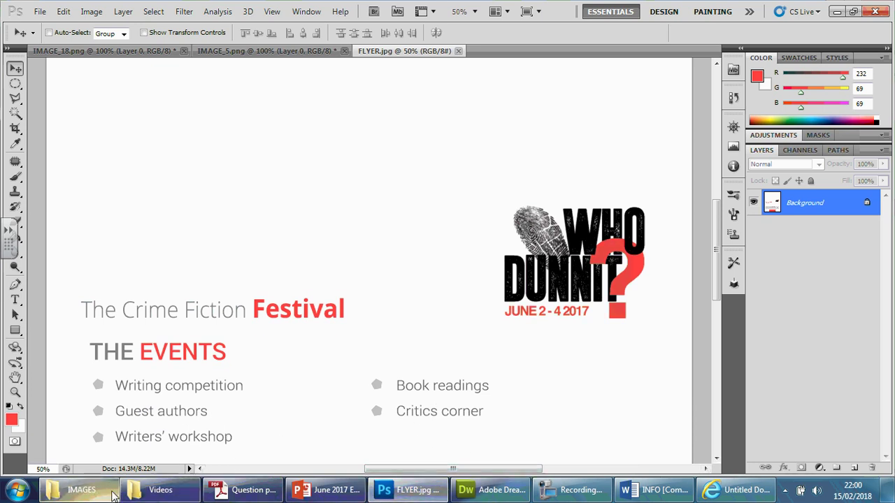
pyautogui.click(77, 490)
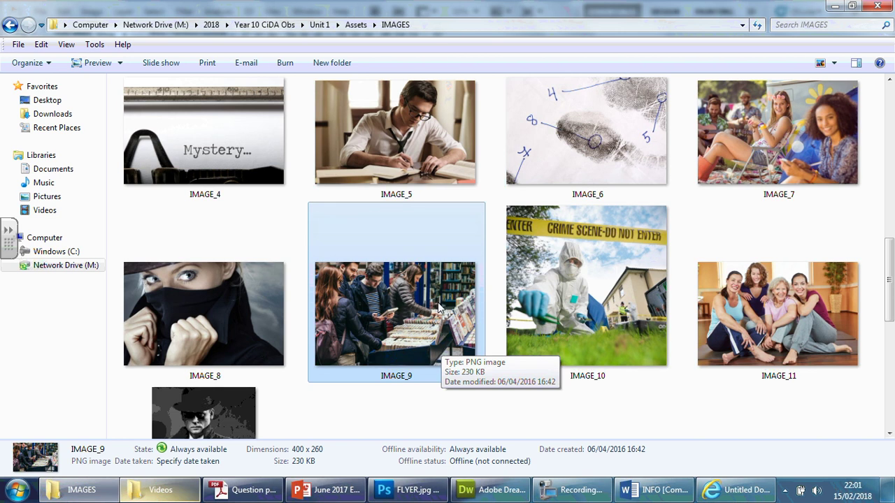
pyautogui.scroll(3, 400, 327)
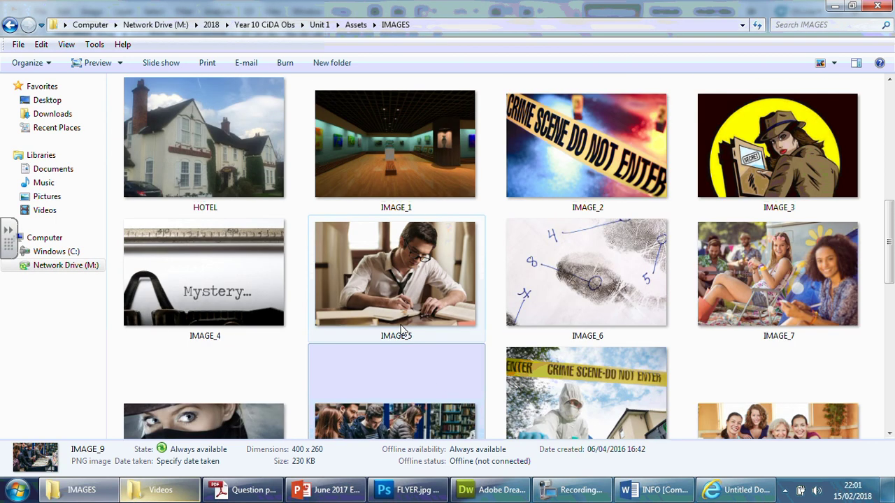
pyautogui.scroll(3, 398, 329)
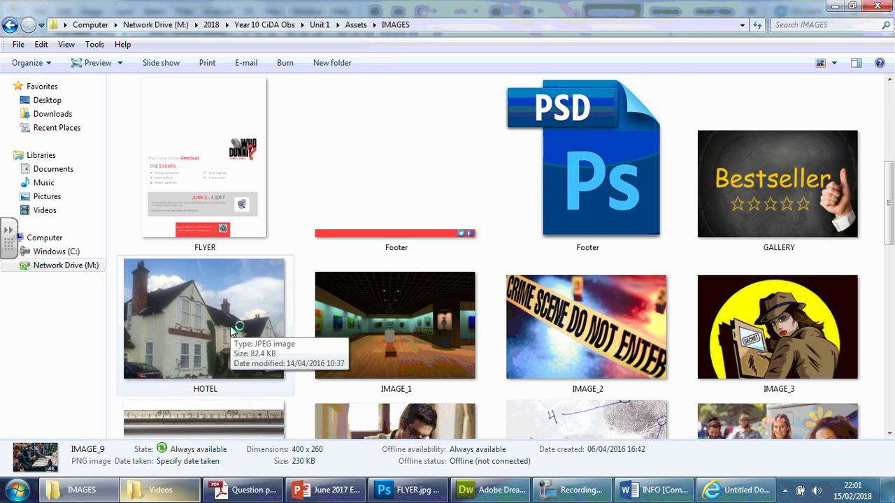
pyautogui.scroll(-2, 234, 330)
pyautogui.scroll(-5, 409, 298)
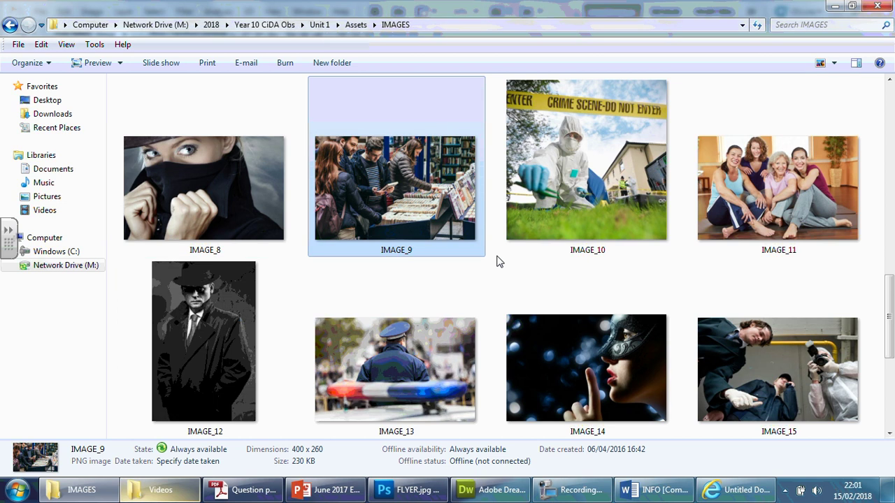
pyautogui.click(833, 63)
pyautogui.click(779, 106)
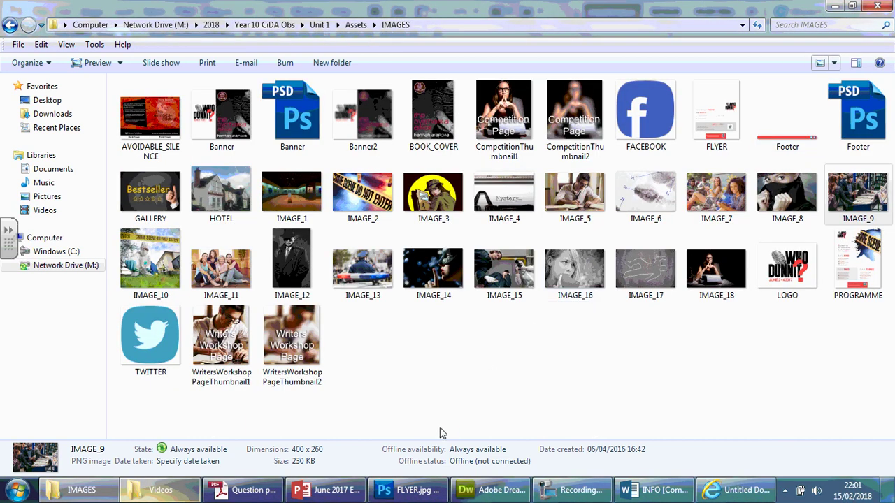
pyautogui.click(438, 198)
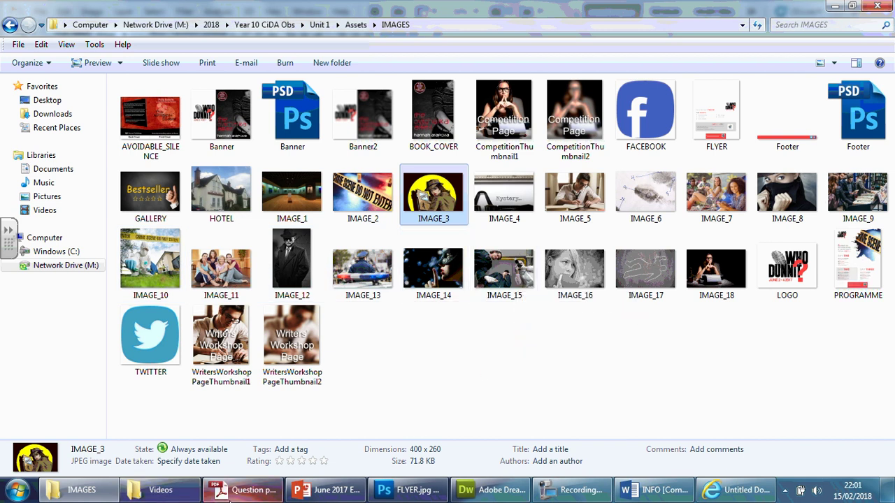
pyautogui.click(404, 492)
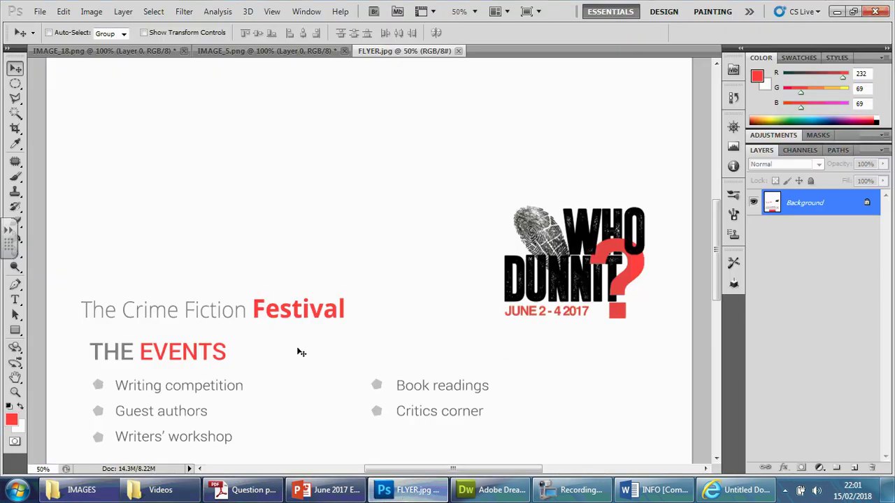
pyautogui.click(77, 490)
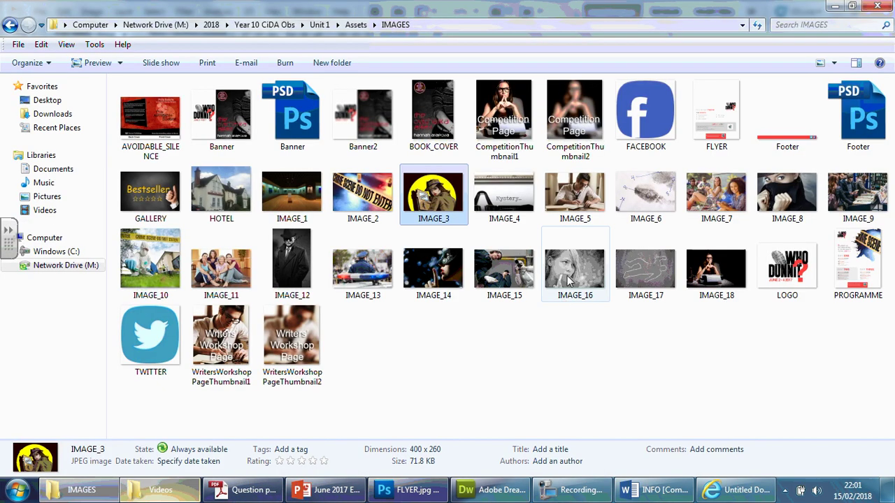
pyautogui.click(512, 273)
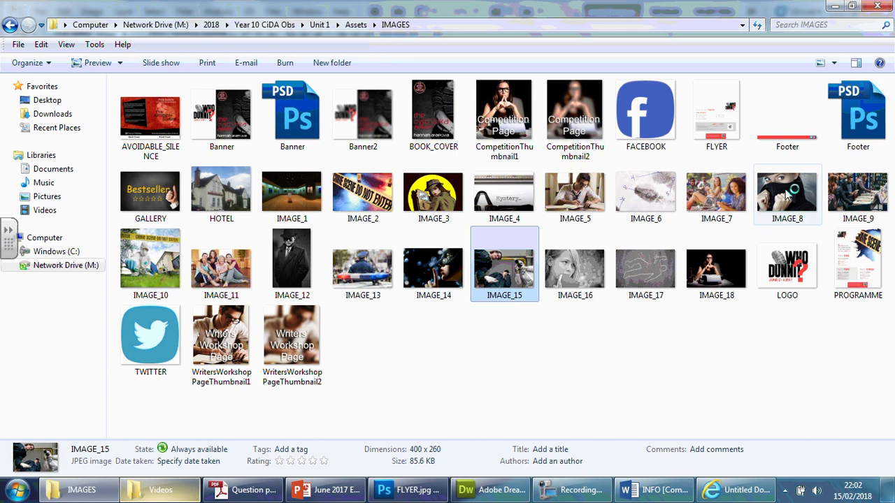
pyautogui.click(861, 201)
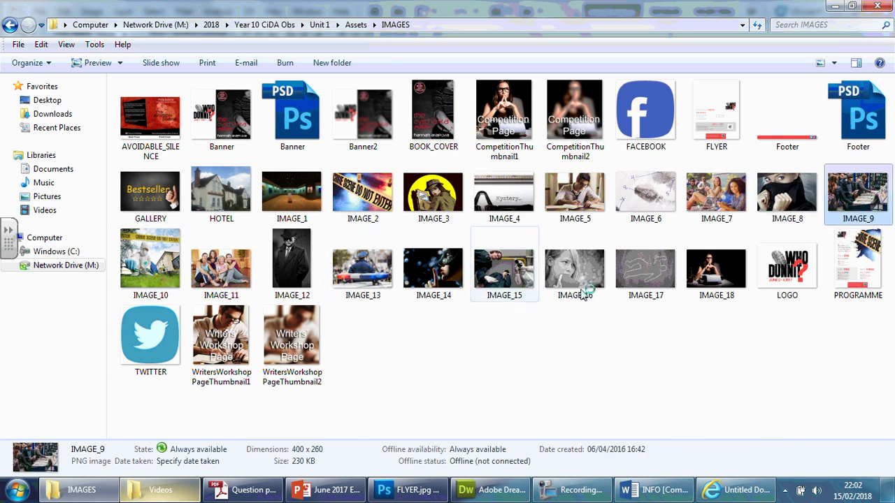
# Select IMAGE_3 and switch the IMAGES folder to Extra Large Icons, scrolled to the top rows
pyautogui.click(438, 209)
pyautogui.click(833, 62)
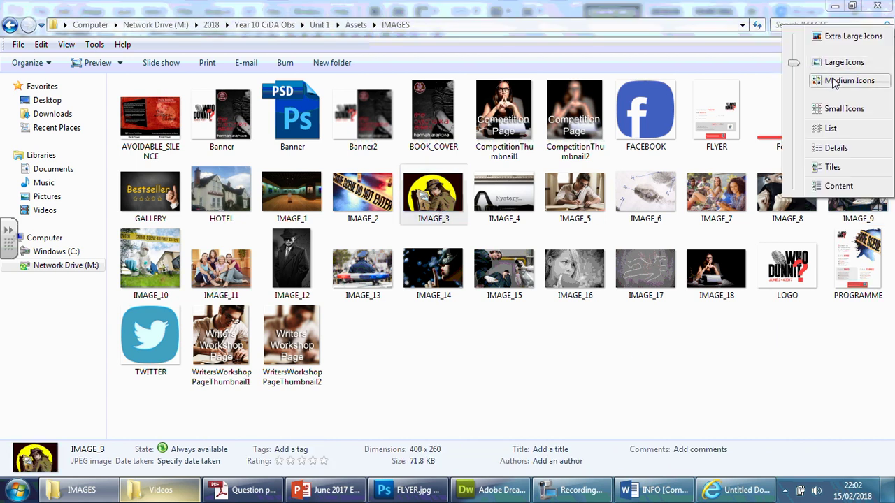
pyautogui.click(836, 38)
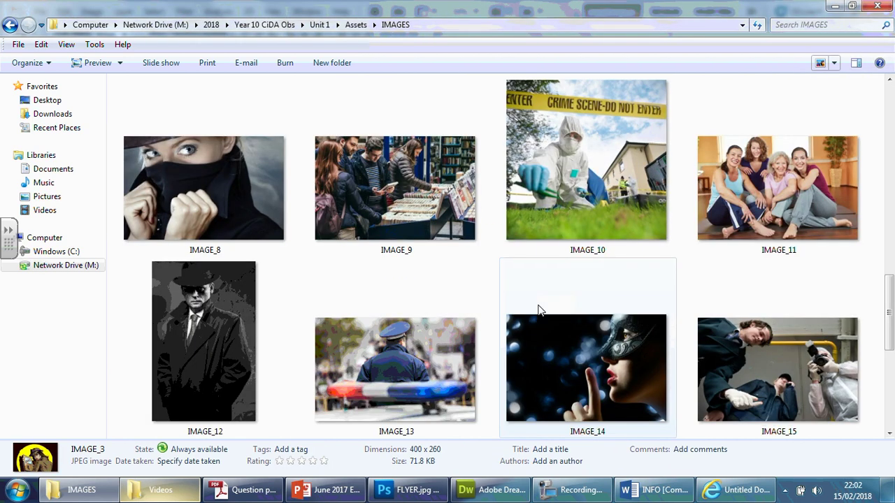
pyautogui.moveTo(888, 301); pyautogui.dragTo(890, 217)
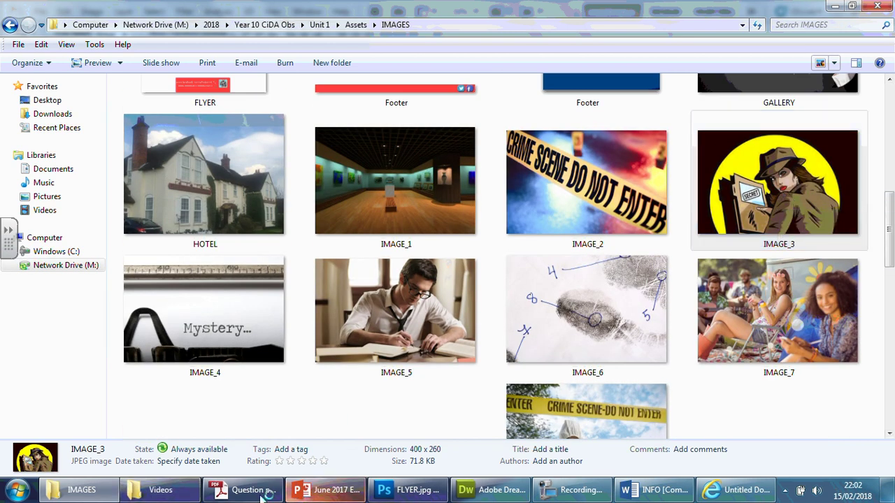
# Bring FLYER.jpg forward and zoom out to 16.7% to see the whole flyer page
pyautogui.click(395, 491)
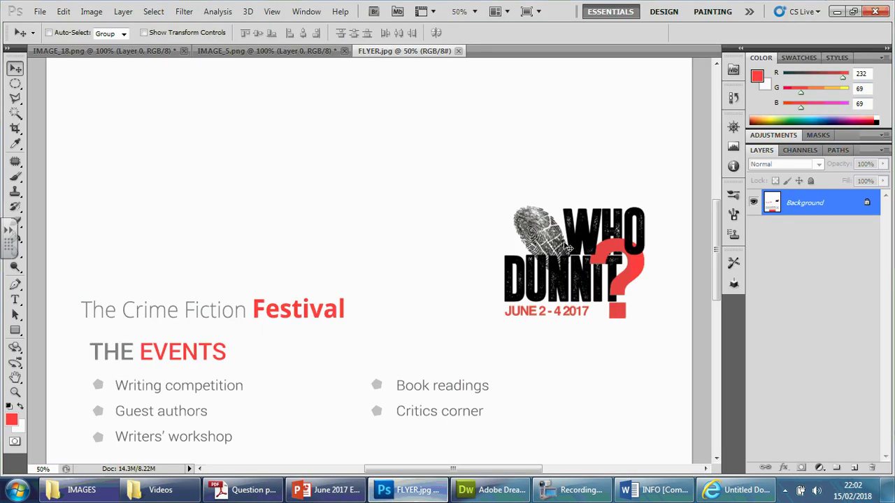
pyautogui.hotkey('ctrl', '-')
pyautogui.hotkey('ctrl', '-')
pyautogui.hotkey('ctrl', '-')
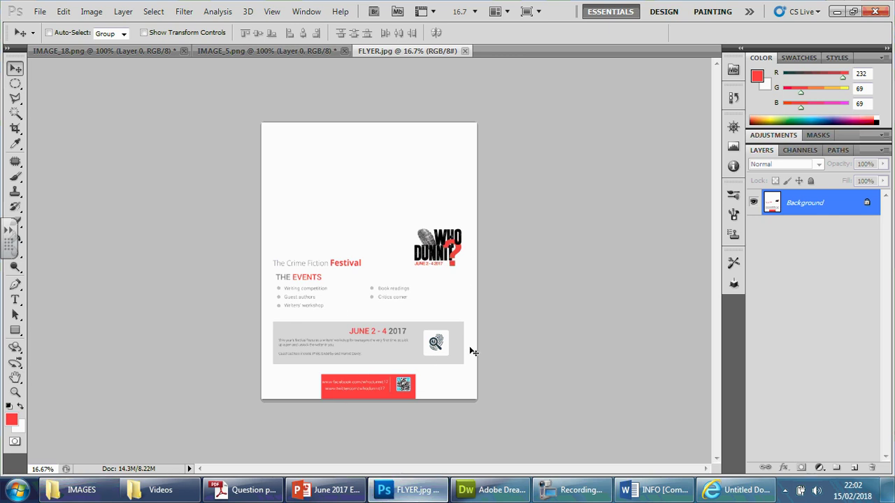
# Return to IMAGES and compare IMAGE_2, IMAGE_13, IMAGE_12 and IMAGE_16 as flyer candidates
pyautogui.click(74, 489)
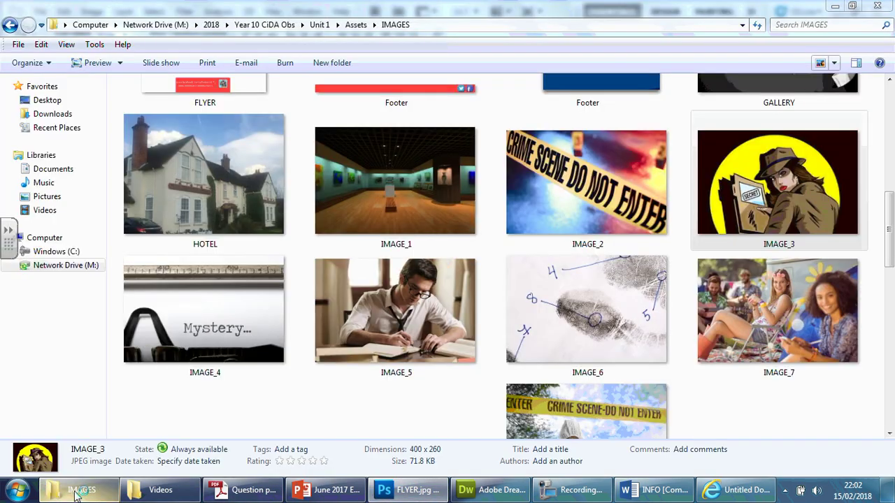
pyautogui.click(642, 209)
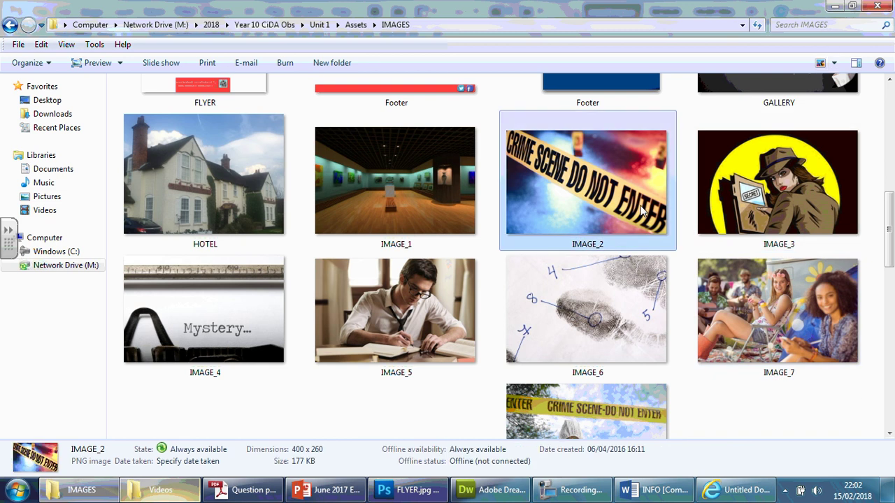
pyautogui.scroll(-5, 641, 206)
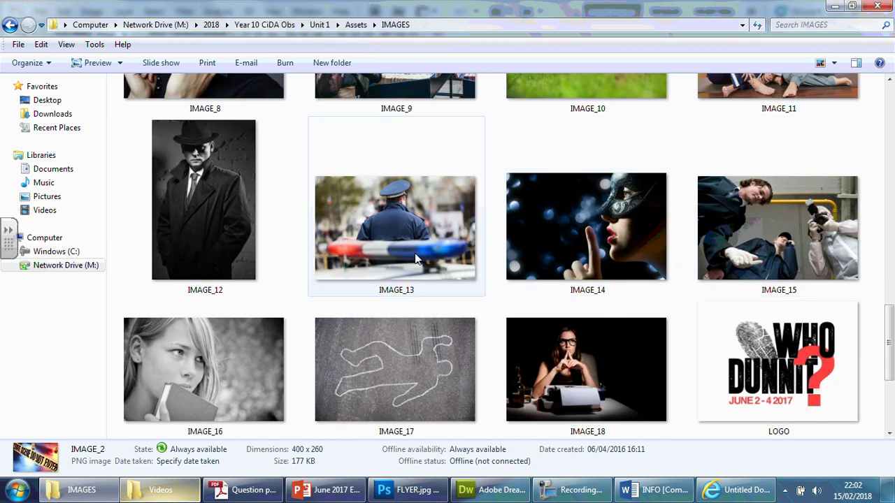
pyautogui.click(402, 226)
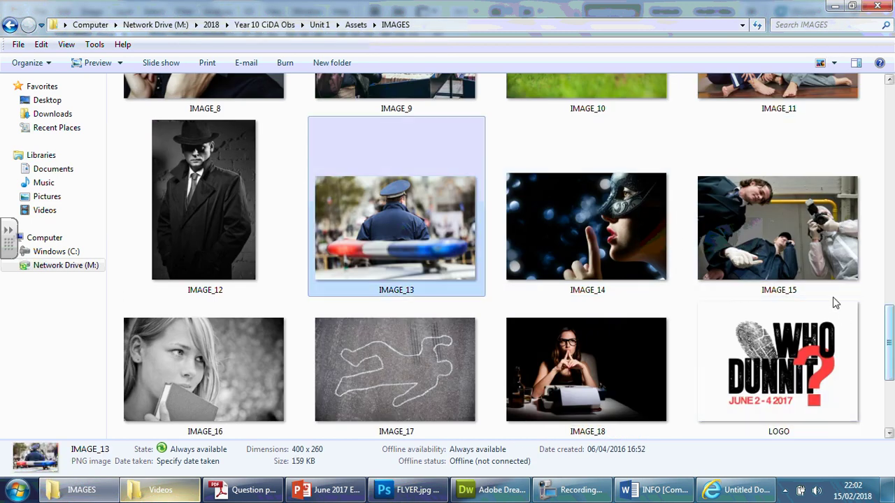
pyautogui.scroll(-2, 825, 300)
pyautogui.scroll(2, 819, 300)
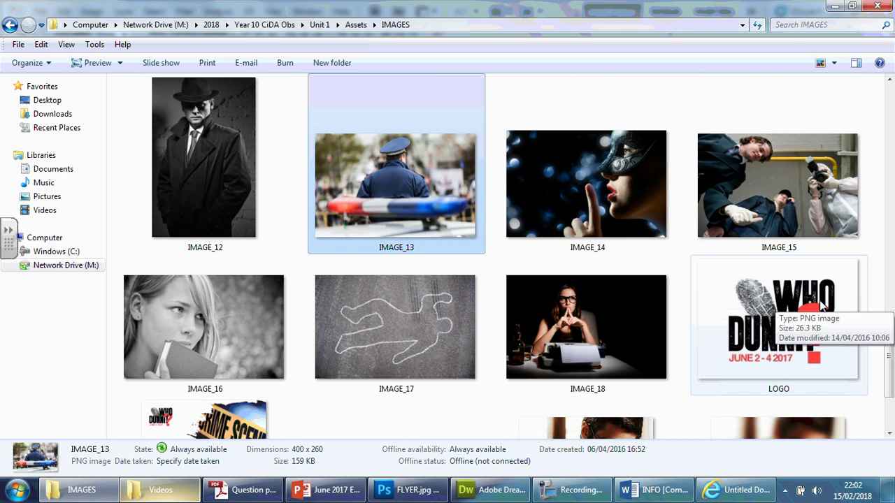
pyautogui.click(233, 153)
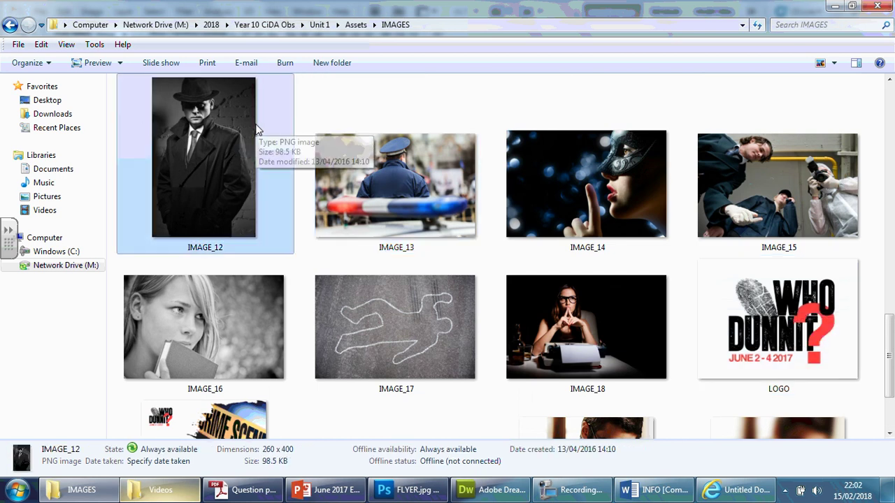
pyautogui.click(181, 338)
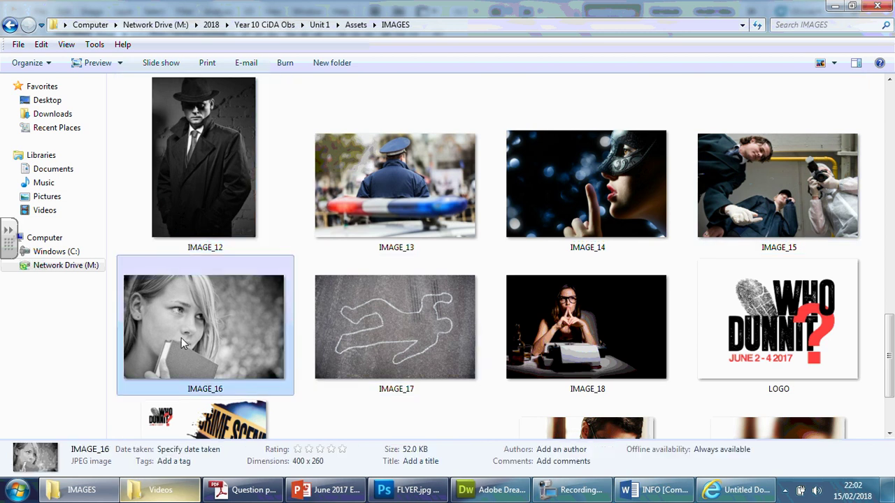
# Reselect IMAGE_2, the 400 x 260 PNG of 177 KB, while scrolling through the remaining thumbnails
pyautogui.scroll(-2, 281, 335)
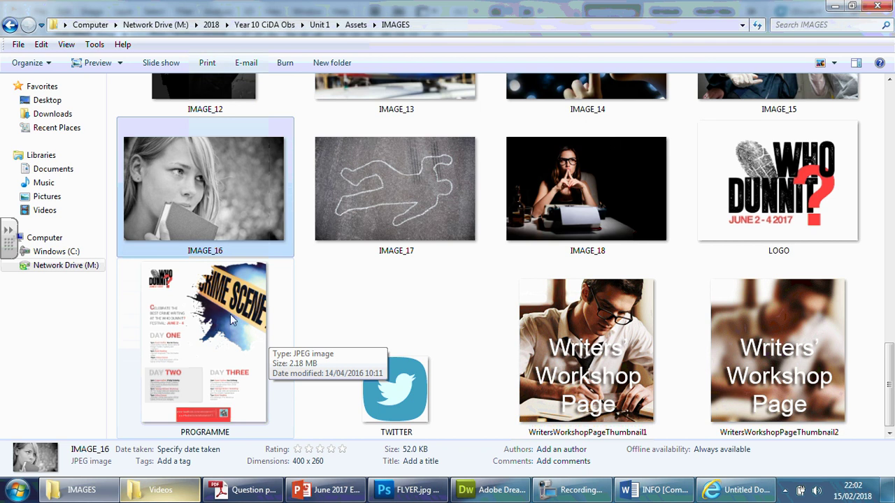
pyautogui.scroll(4, 230, 314)
pyautogui.scroll(6, 470, 317)
pyautogui.scroll(-2, 470, 317)
pyautogui.click(571, 252)
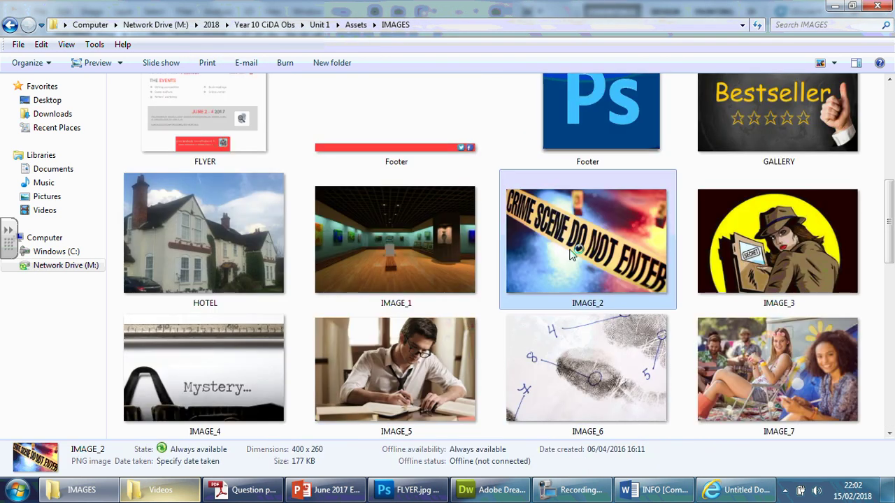
pyautogui.scroll(-8, 571, 252)
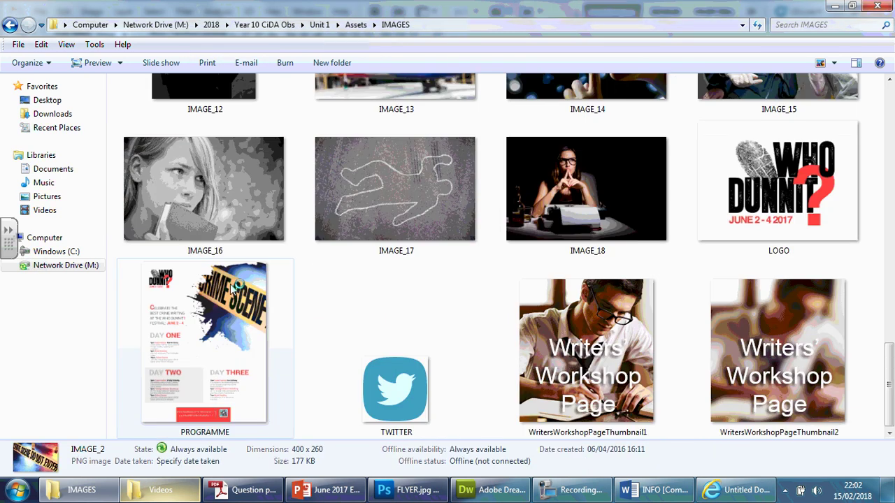
pyautogui.scroll(5, 550, 299)
pyautogui.scroll(5, 549, 299)
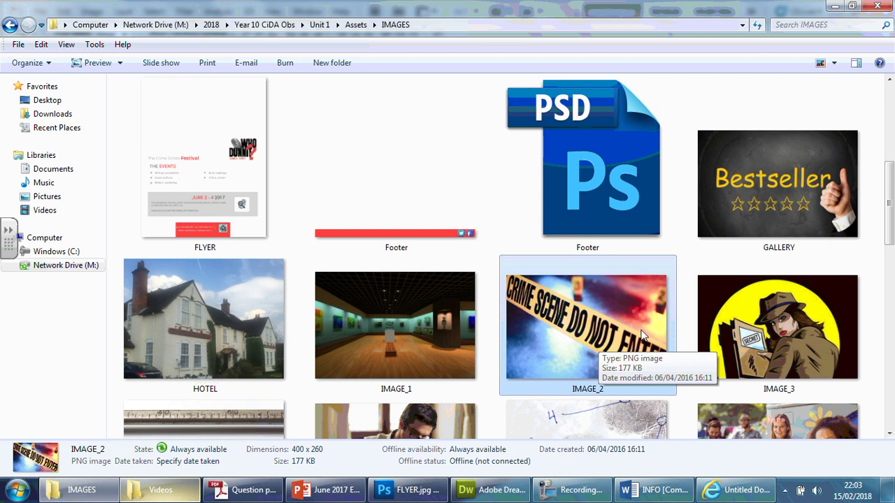
pyautogui.scroll(-10, 643, 337)
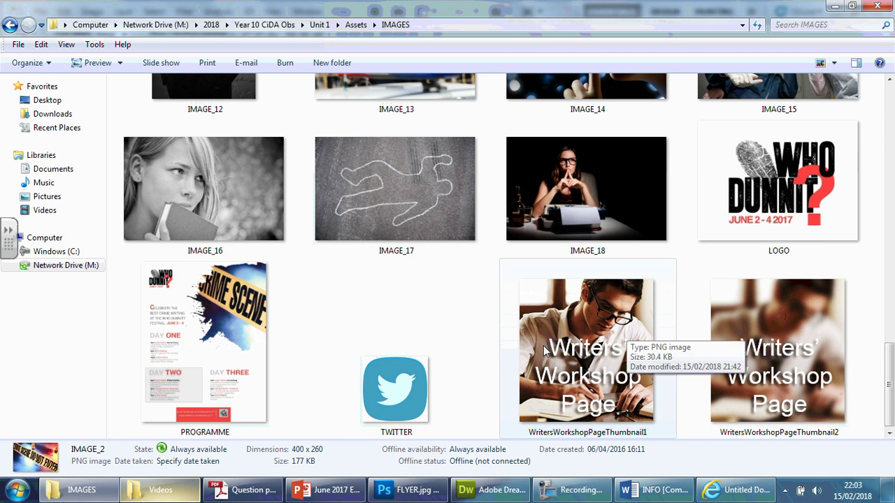
pyautogui.scroll(8, 543, 345)
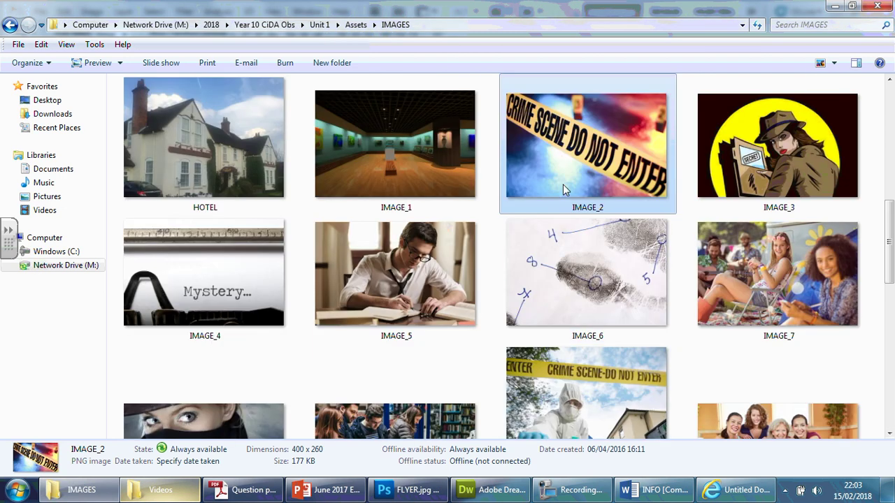
pyautogui.scroll(-10, 563, 184)
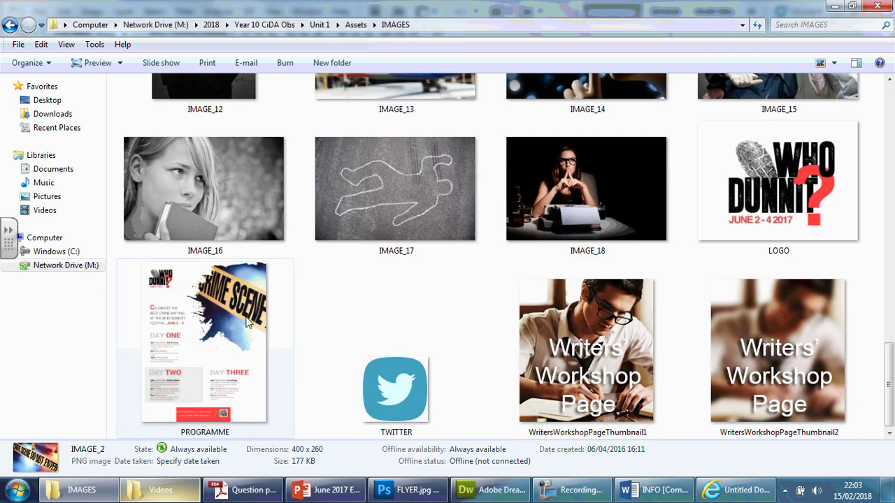
pyautogui.scroll(12, 569, 301)
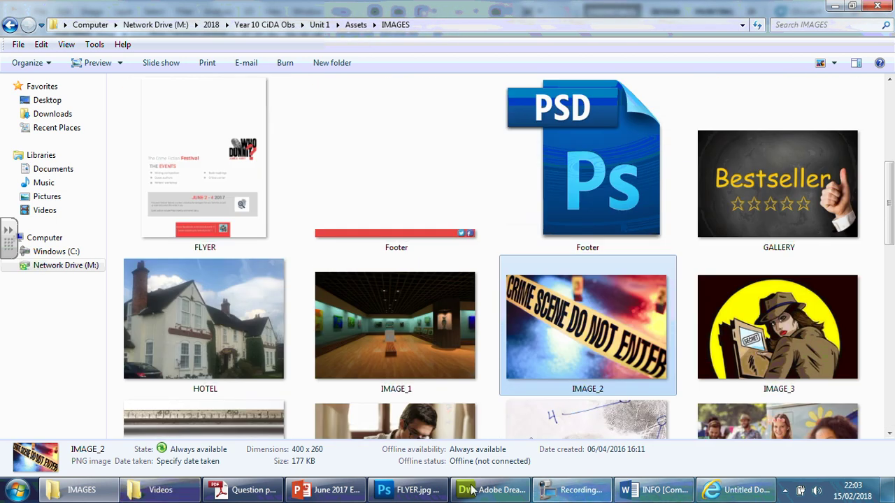
# From FLYER.jpg, start File > Open and select the crime-scene tape picture IMAGE_2
pyautogui.click(374, 491)
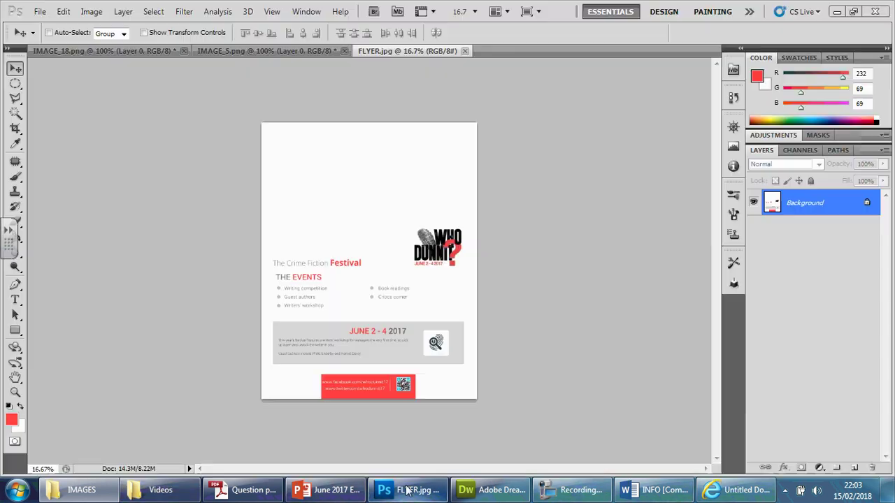
pyautogui.click(46, 14)
pyautogui.click(44, 35)
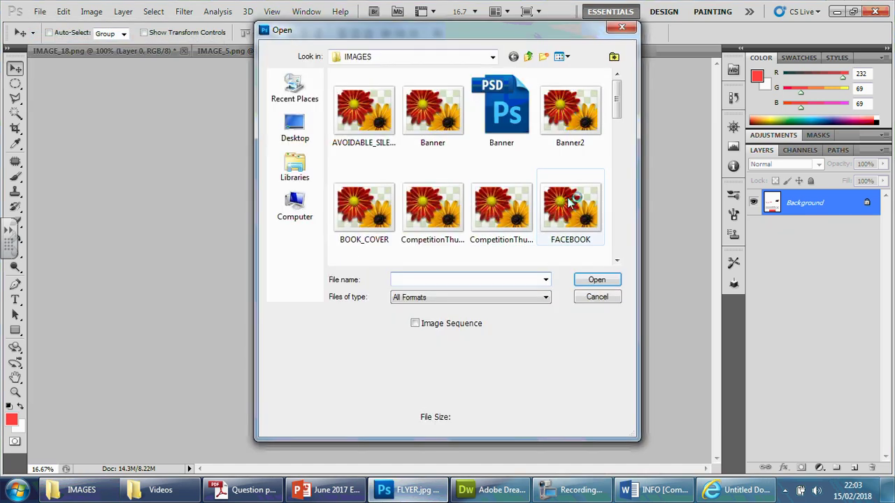
pyautogui.click(617, 261)
pyautogui.click(616, 261)
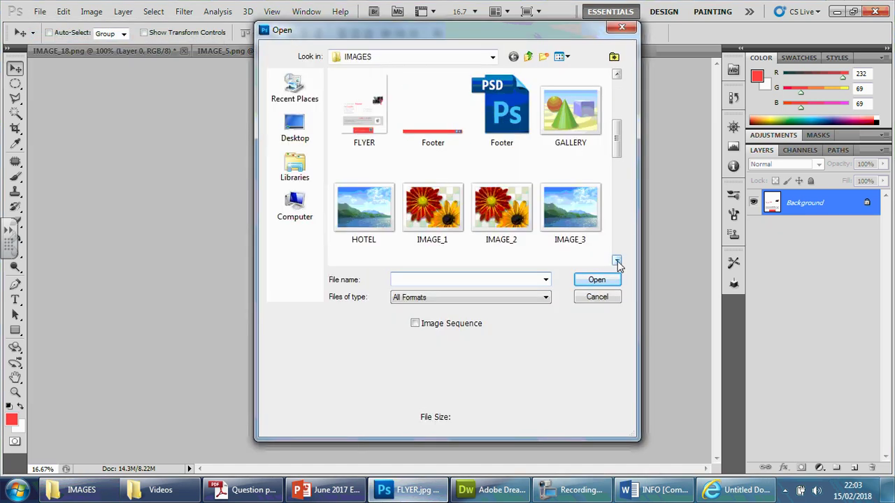
pyautogui.click(617, 261)
pyautogui.click(617, 260)
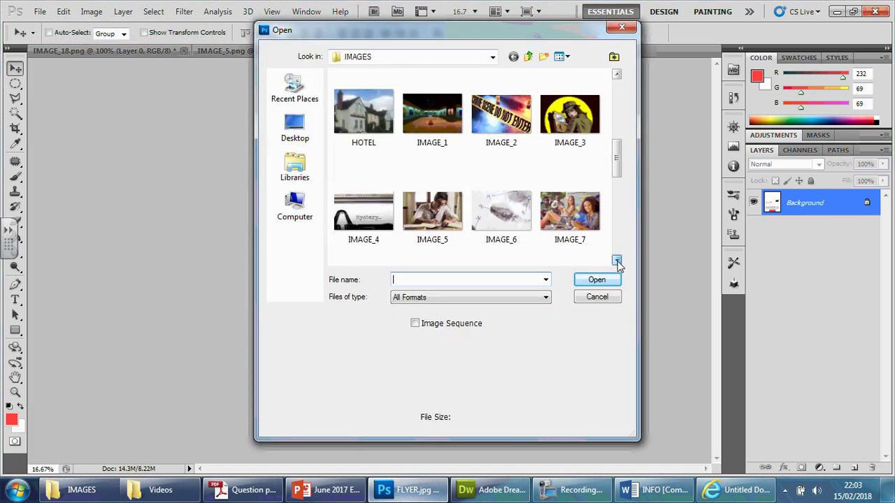
pyautogui.click(497, 125)
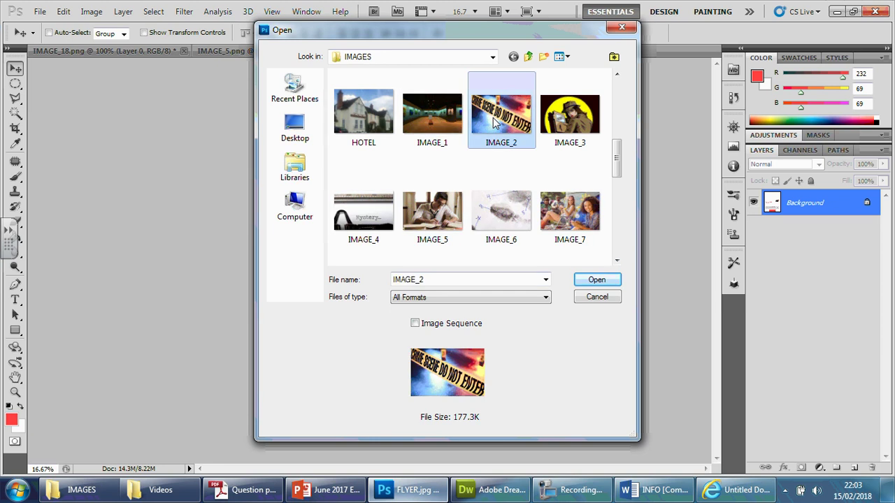
# Open IMAGE_2.png as its own document at 100% alongside FLYER.jpg
pyautogui.click(616, 261)
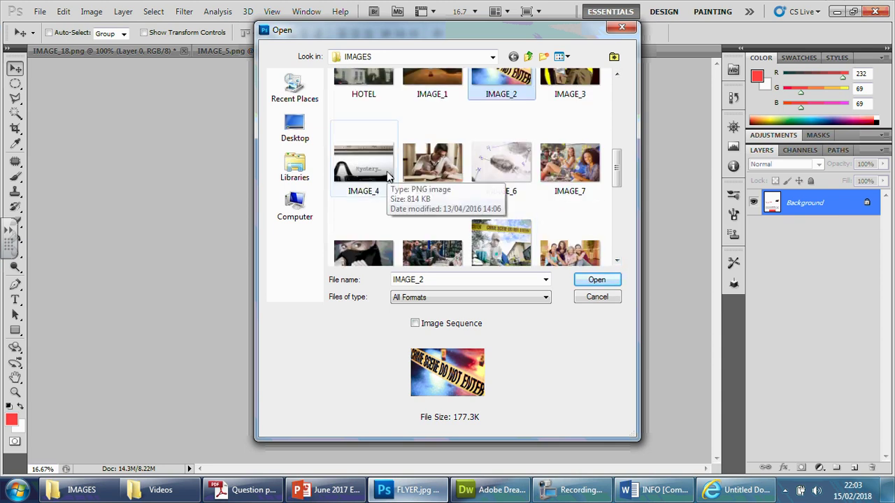
pyautogui.click(617, 261)
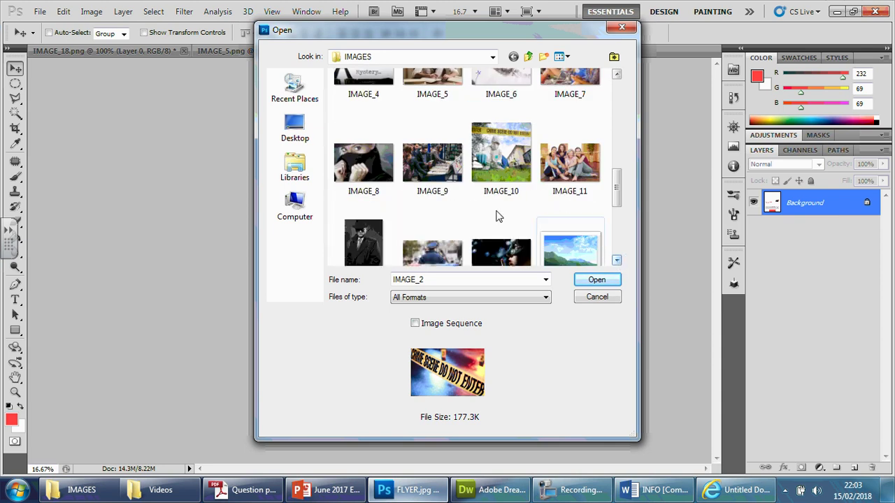
pyautogui.click(617, 260)
pyautogui.click(617, 260)
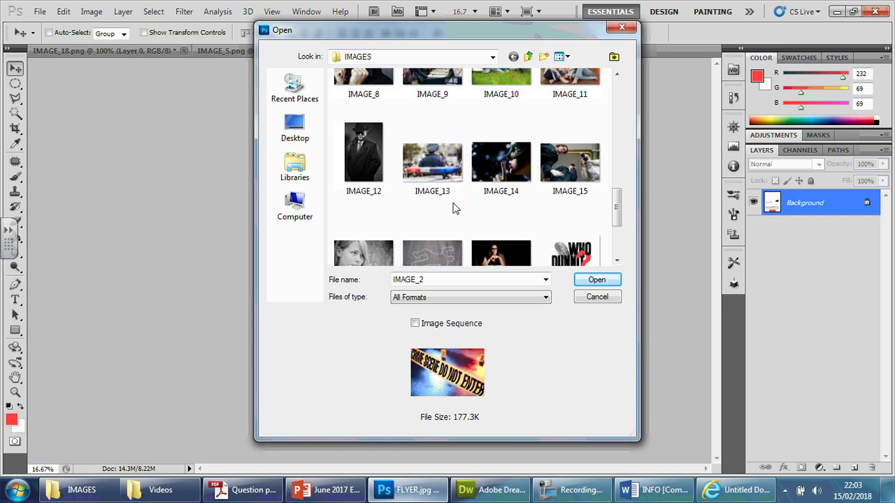
pyautogui.moveTo(619, 207); pyautogui.dragTo(621, 154)
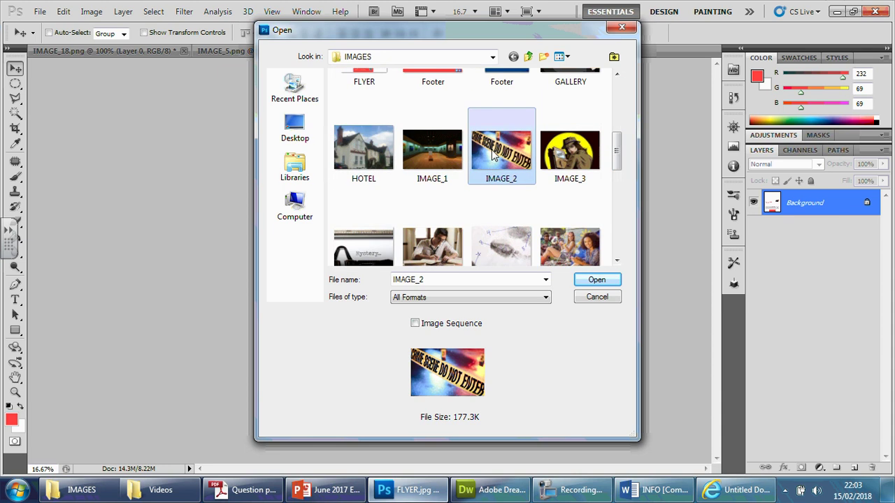
pyautogui.click(598, 280)
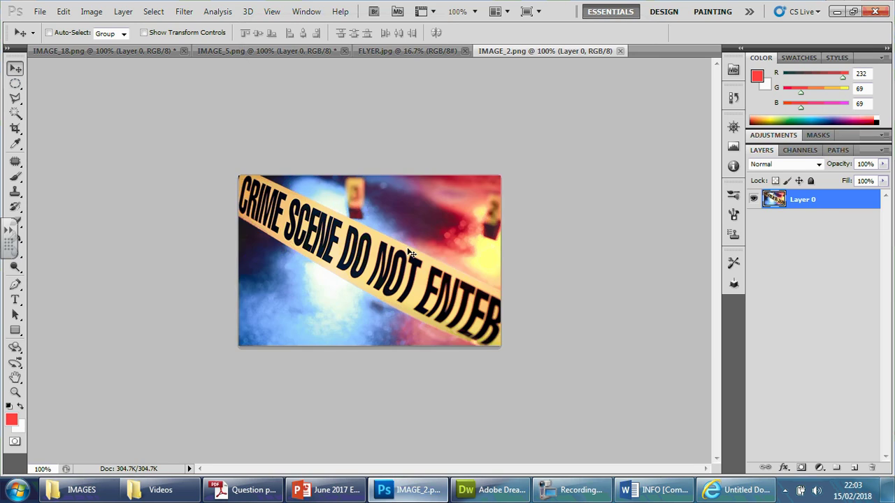
# Drag the crime-scene tape photo onto FLYER.jpg as a new layer near the top
pyautogui.moveTo(411, 251); pyautogui.dragTo(389, 155)
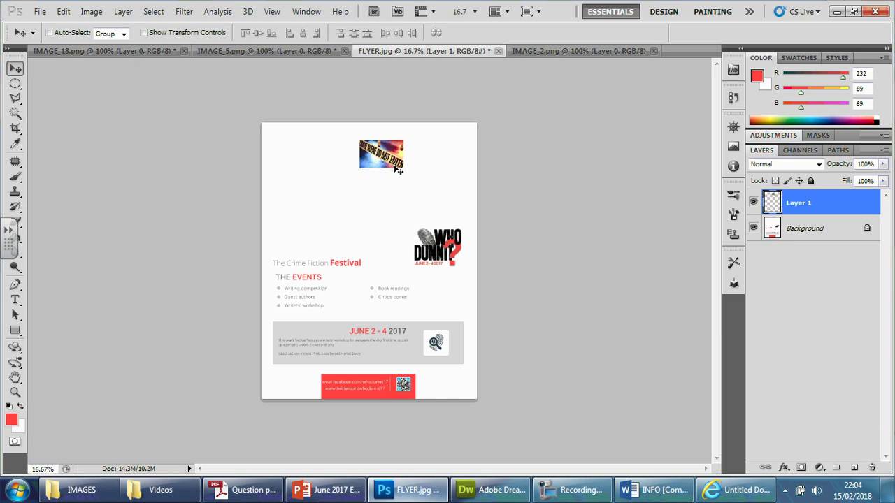
# Scale the tape photo across the flyer's width from its top-left corner and apply the transform
pyautogui.hotkey('ctrl', 't')
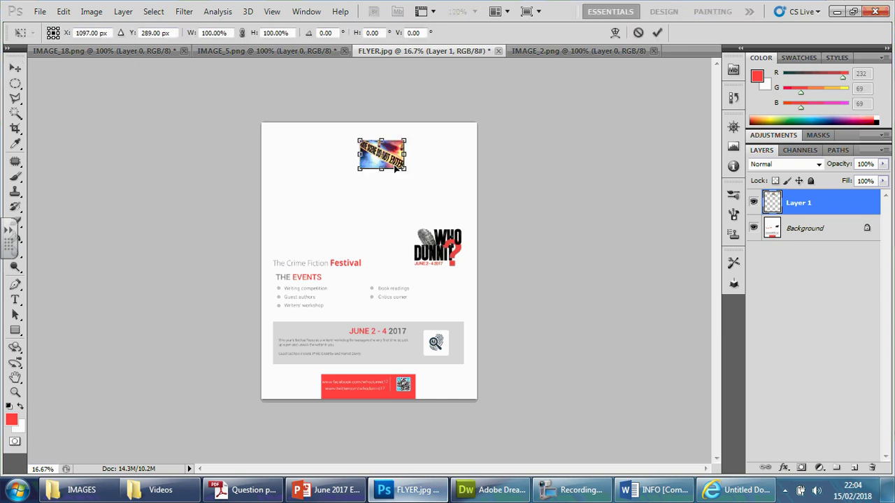
pyautogui.click(63, 12)
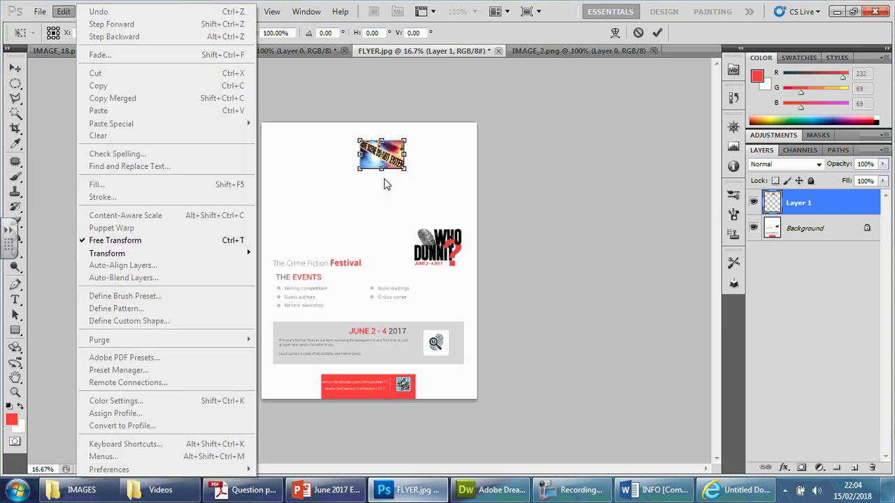
pyautogui.click(557, 157)
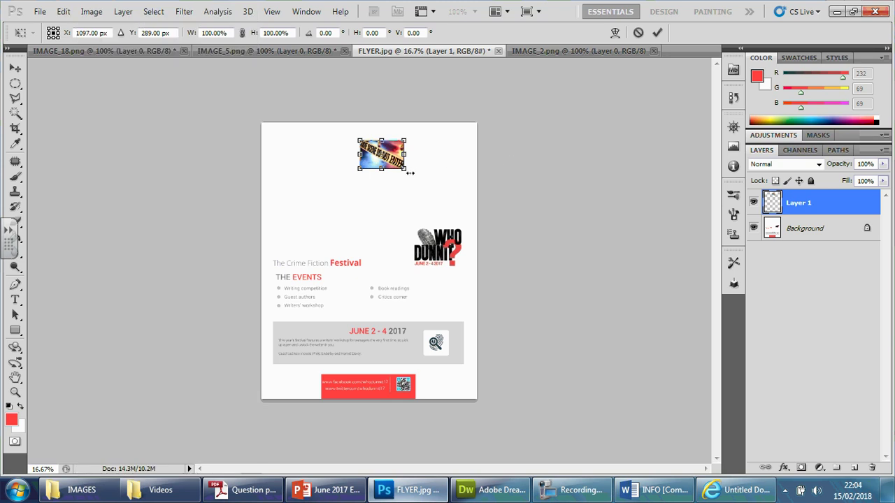
pyautogui.moveTo(409, 168); pyautogui.dragTo(377, 232)
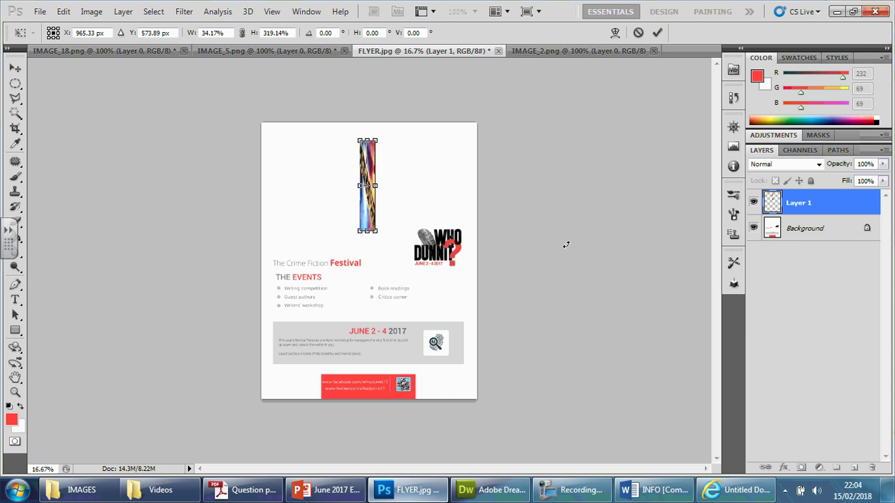
pyautogui.hotkey('ctrl', 'z')
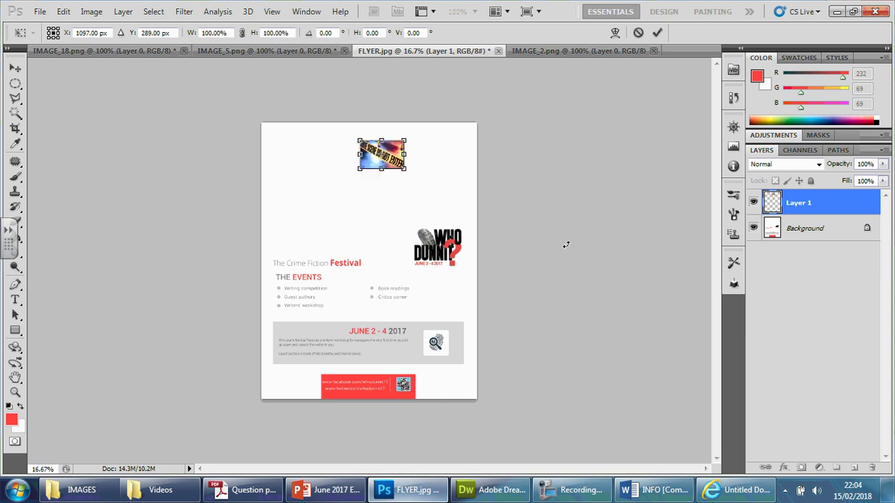
pyautogui.moveTo(404, 171); pyautogui.dragTo(511, 229)
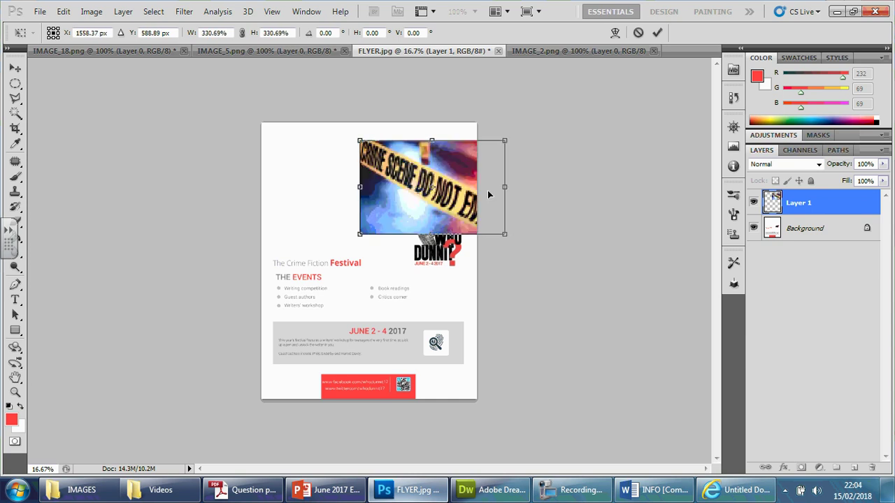
pyautogui.moveTo(461, 169); pyautogui.dragTo(370, 154)
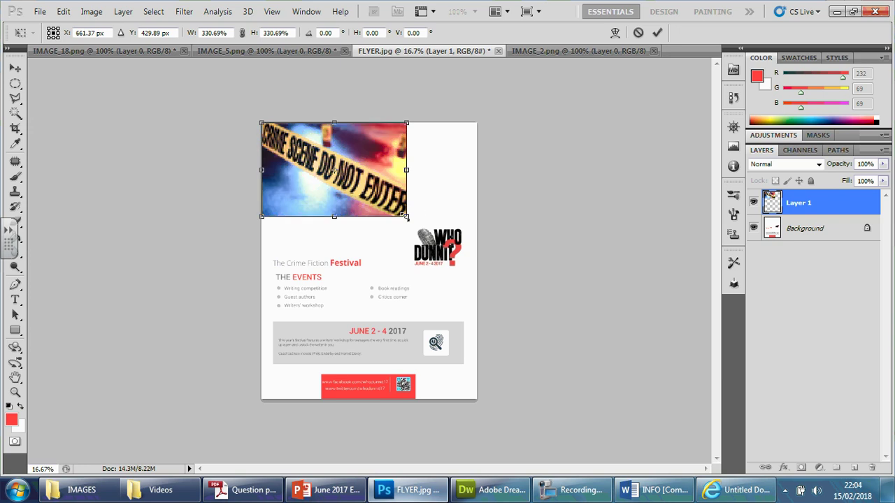
pyautogui.moveTo(406, 218); pyautogui.dragTo(489, 242)
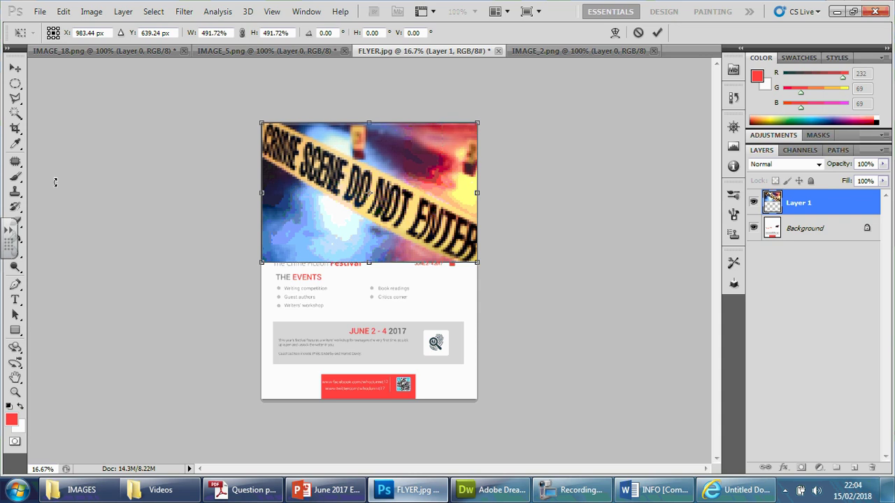
pyautogui.click(14, 128)
pyautogui.click(395, 196)
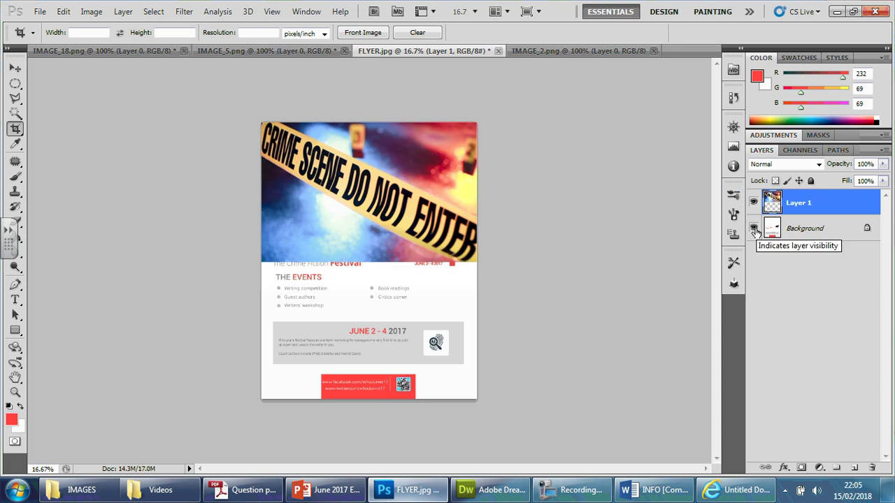
# Move the tape photo up to reveal the festival title, then bring IMAGE_2.png to the front
pyautogui.click(15, 69)
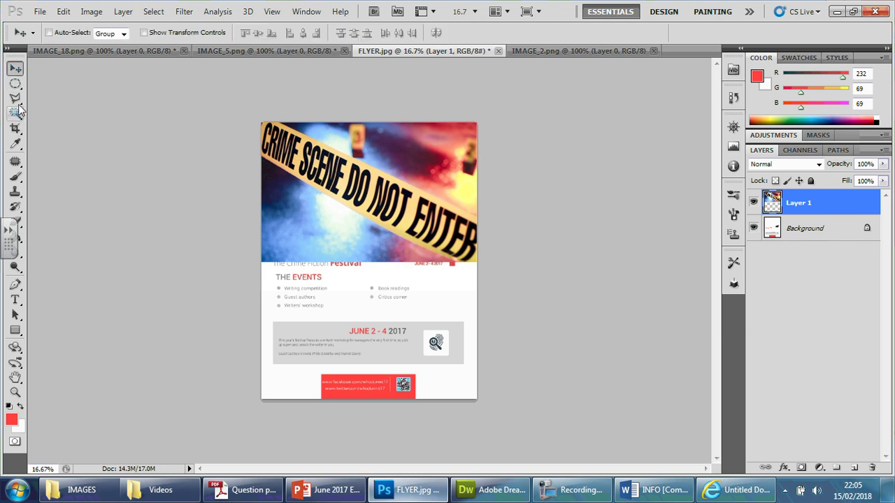
pyautogui.click(15, 129)
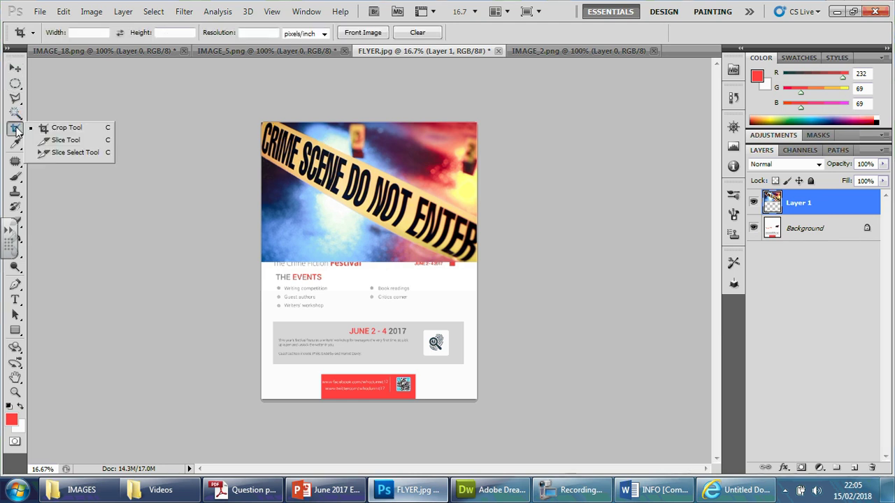
pyautogui.click(14, 68)
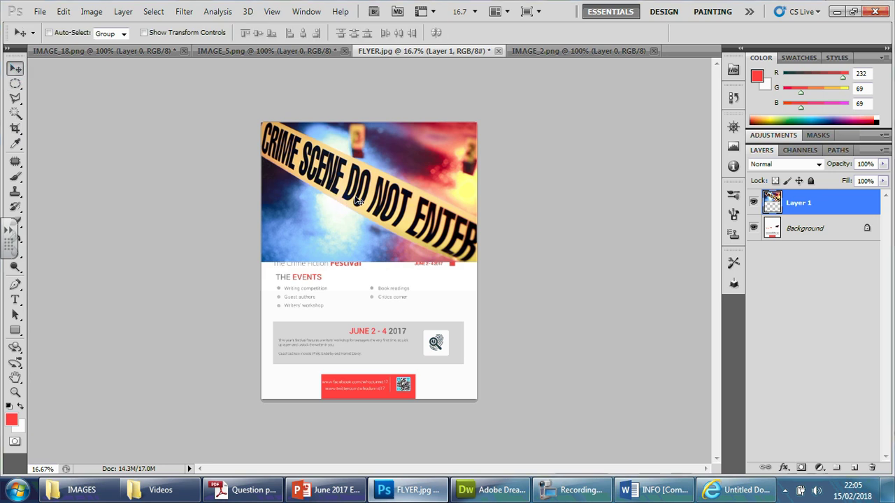
pyautogui.moveTo(355, 193); pyautogui.dragTo(356, 158)
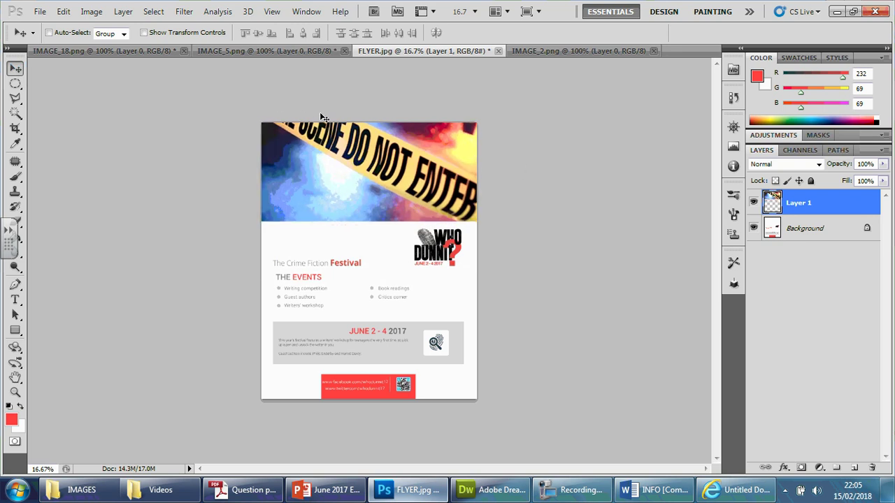
pyautogui.click(515, 51)
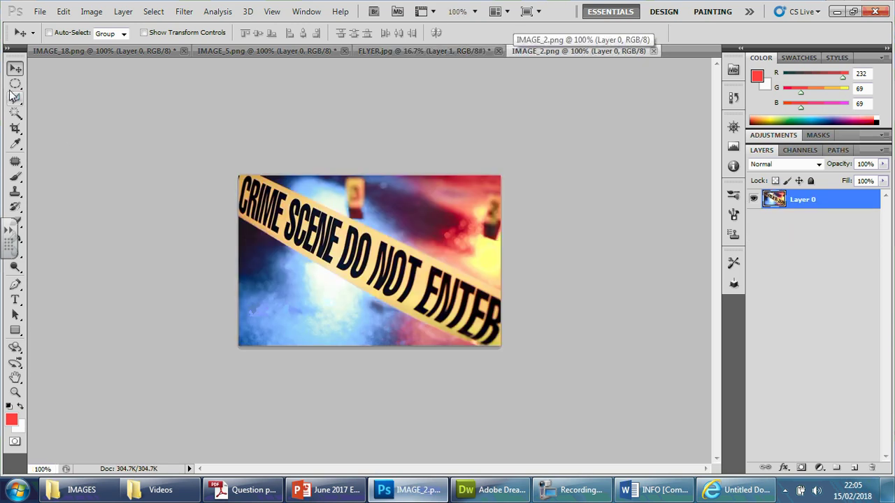
# Crop IMAGE_2 to its upper part and delete the oversized Layer 1 from the flyer
pyautogui.click(15, 128)
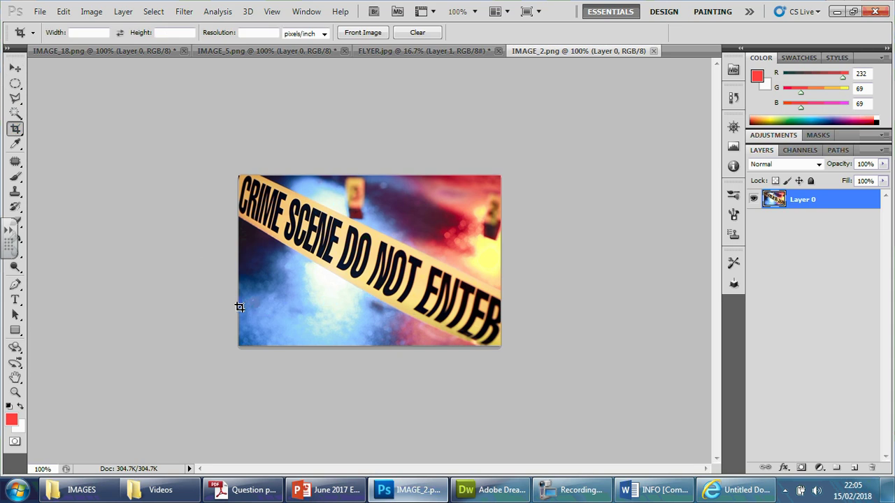
pyautogui.moveTo(239, 308); pyautogui.dragTo(507, 161)
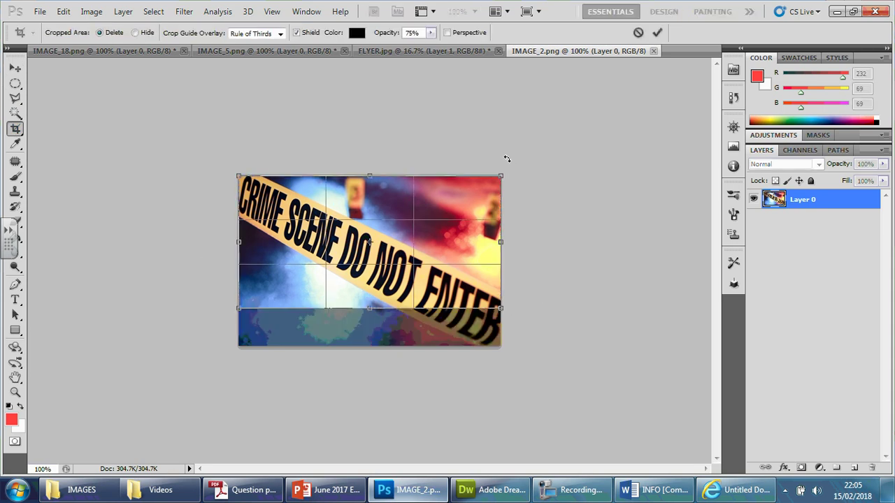
pyautogui.press('Return')
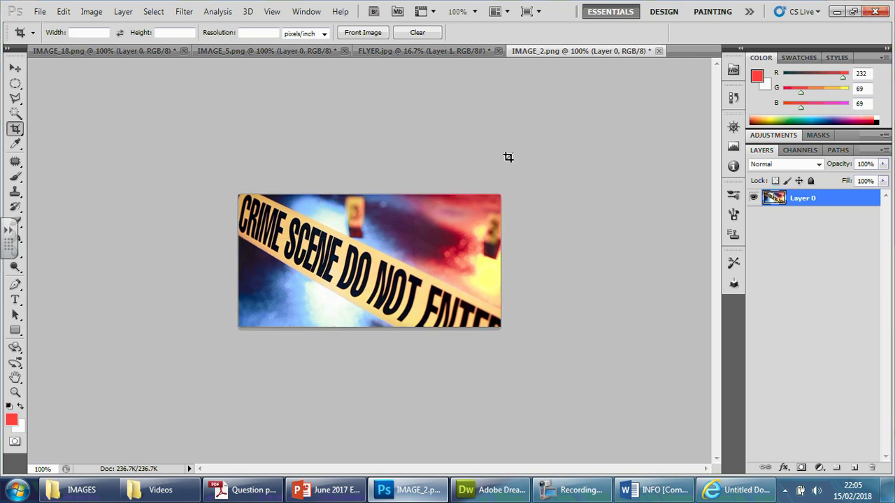
pyautogui.click(420, 53)
pyautogui.rightClick(797, 204)
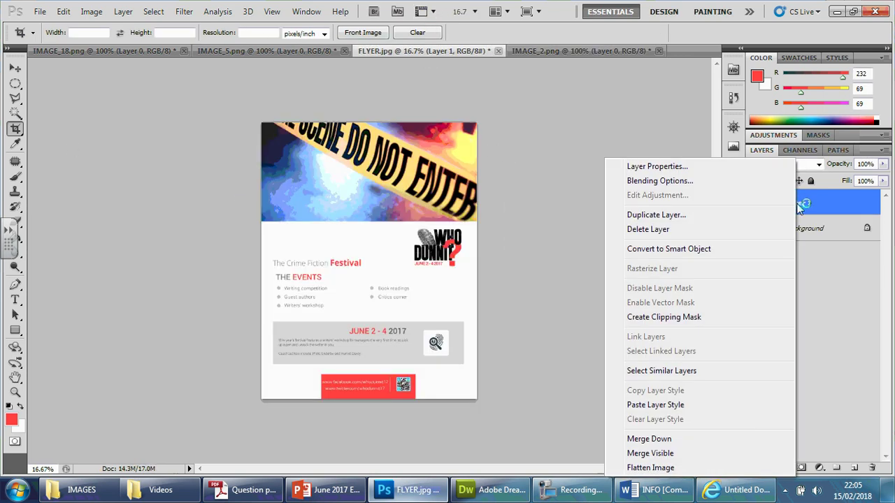
pyautogui.click(709, 231)
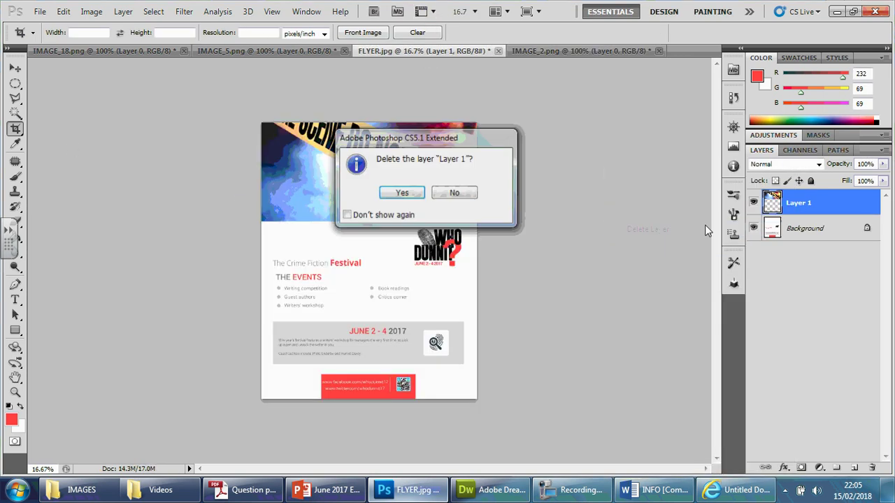
pyautogui.click(395, 194)
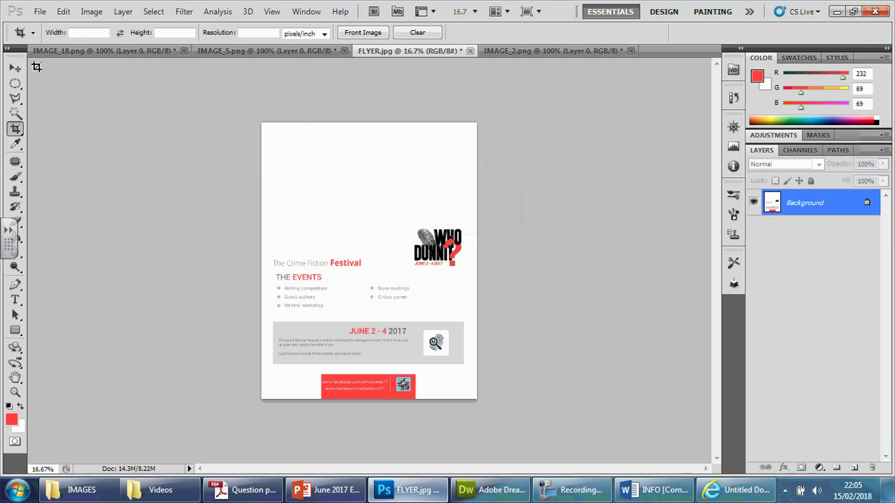
# Drag the cropped tape photo onto the flyer and scale it across the top band
pyautogui.click(15, 68)
pyautogui.click(533, 53)
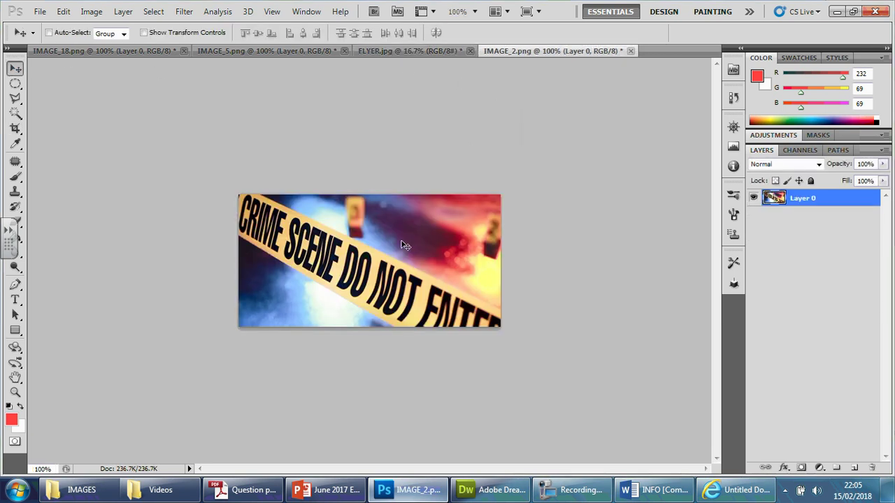
pyautogui.moveTo(401, 53); pyautogui.dragTo(424, 166)
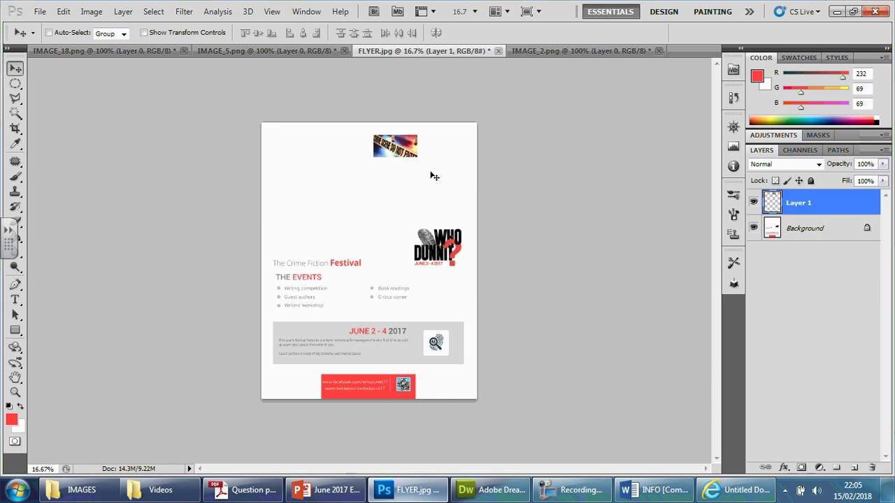
pyautogui.hotkey('ctrl', 't')
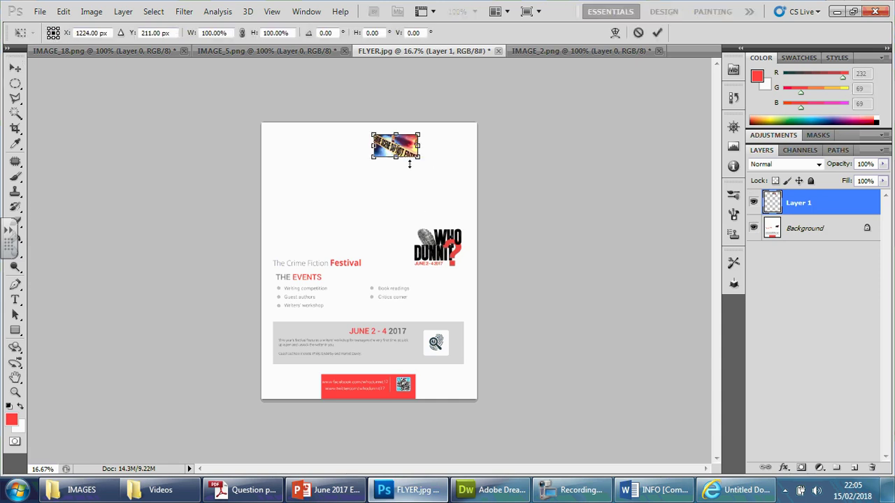
pyautogui.moveTo(404, 145); pyautogui.dragTo(489, 208)
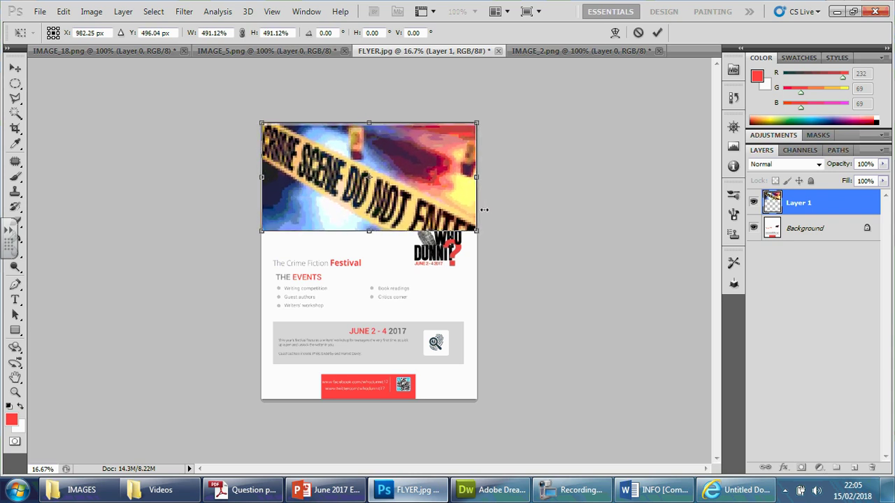
pyautogui.press('Return')
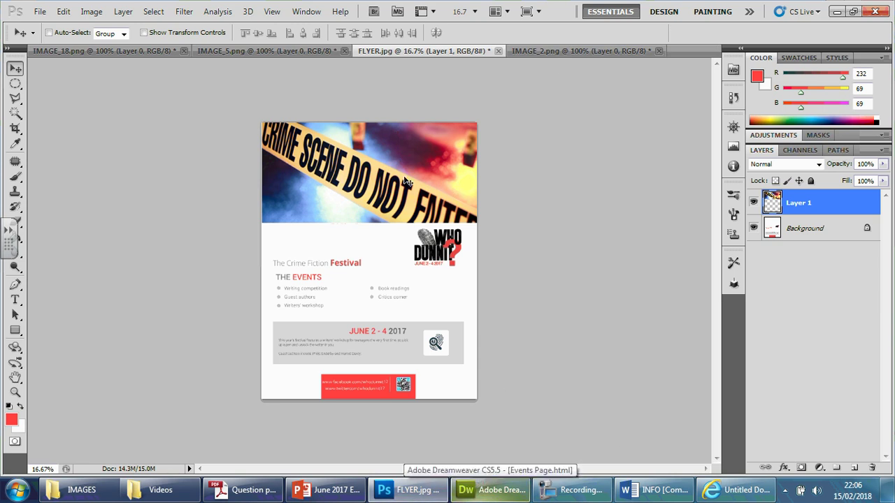
# Nudge the tape banner down and right, enlarge it slightly, and shift it flush to the top
pyautogui.hotkey('shift', 'Down')
pyautogui.hotkey('shift', 'Down')
pyautogui.hotkey('shift', 'Right')
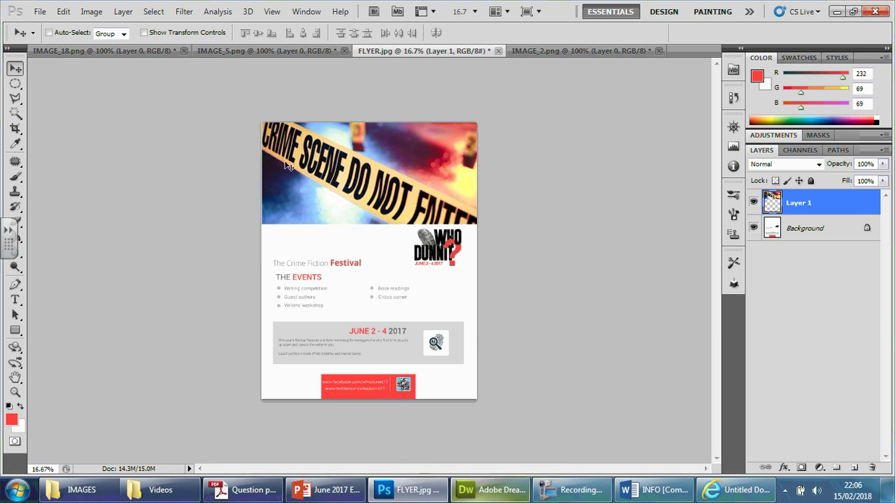
pyautogui.hotkey('ctrl', 't')
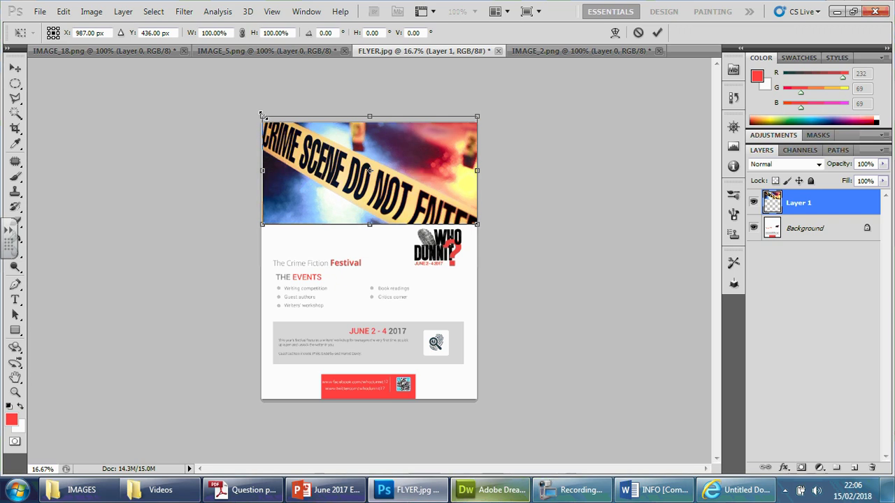
pyautogui.moveTo(261, 113); pyautogui.dragTo(259, 111)
pyautogui.press('Return')
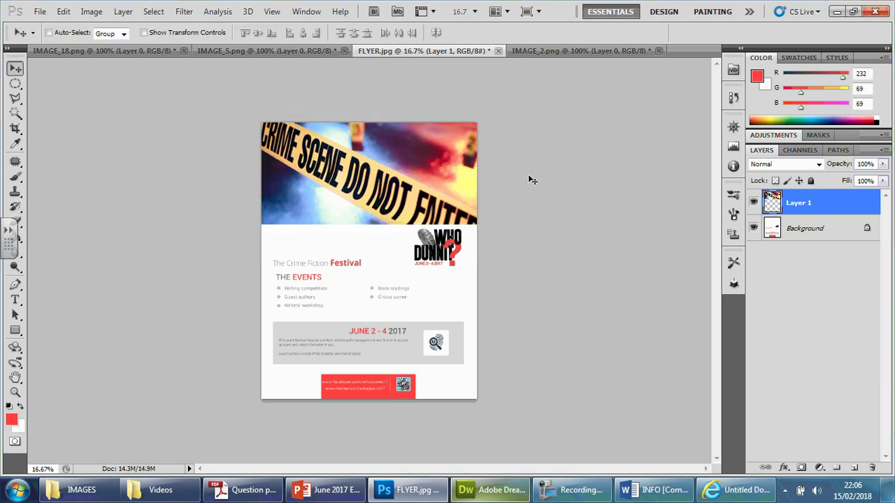
pyautogui.moveTo(450, 180); pyautogui.dragTo(449, 178)
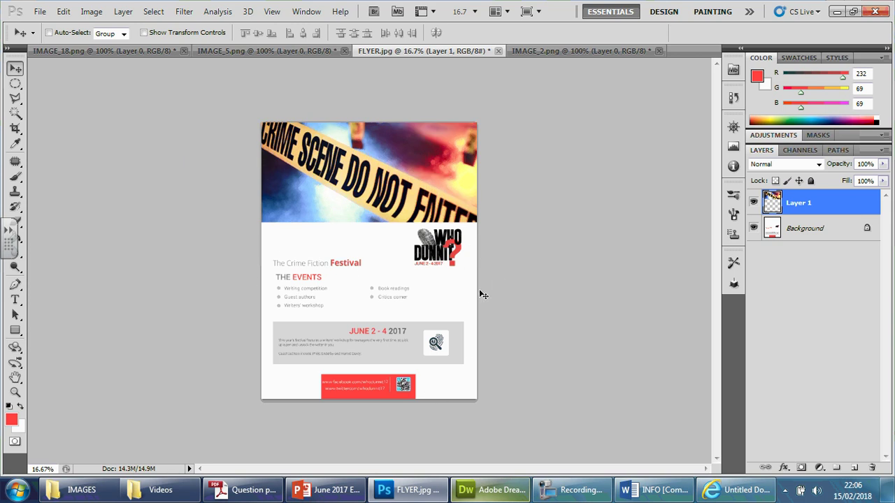
# Open IMAGE_15.jpg, the investigators photo, from the IMAGES folder
pyautogui.click(40, 12)
pyautogui.click(56, 38)
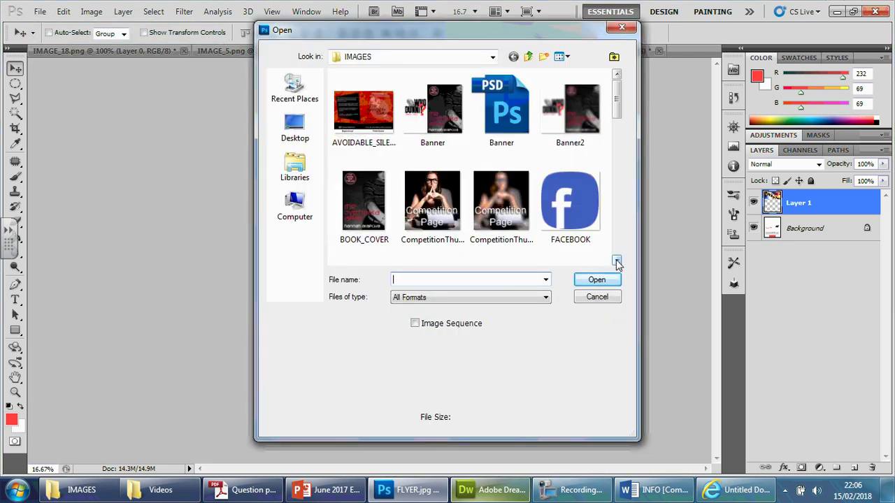
pyautogui.click(617, 261)
pyautogui.click(616, 261)
pyautogui.click(616, 261)
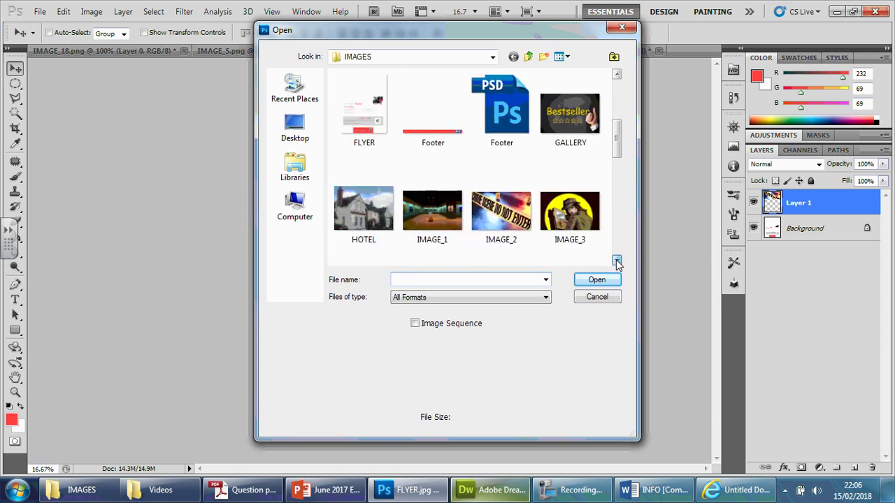
pyautogui.click(617, 261)
pyautogui.click(617, 261)
pyautogui.click(617, 261)
pyautogui.click(617, 261)
pyautogui.click(616, 261)
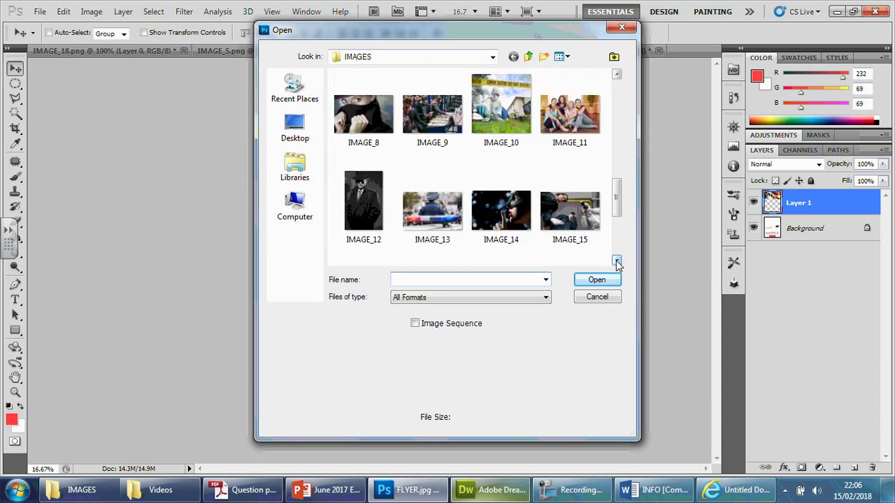
pyautogui.click(617, 261)
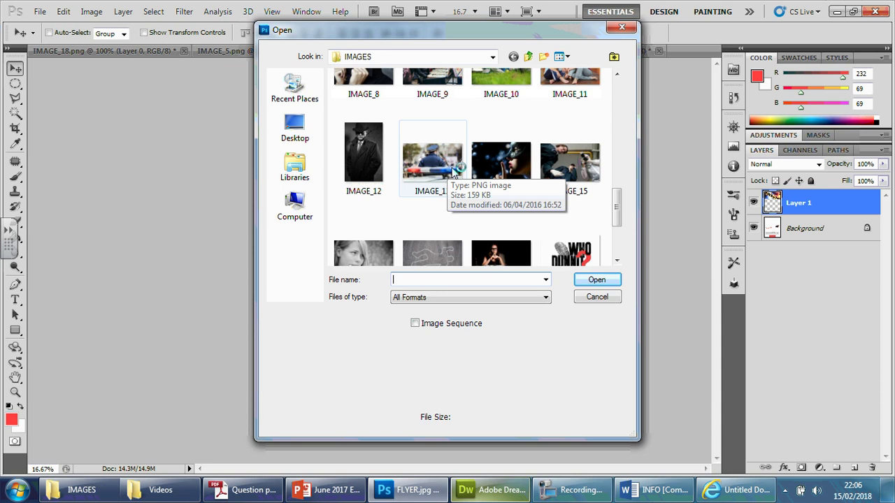
pyautogui.click(569, 162)
pyautogui.click(603, 281)
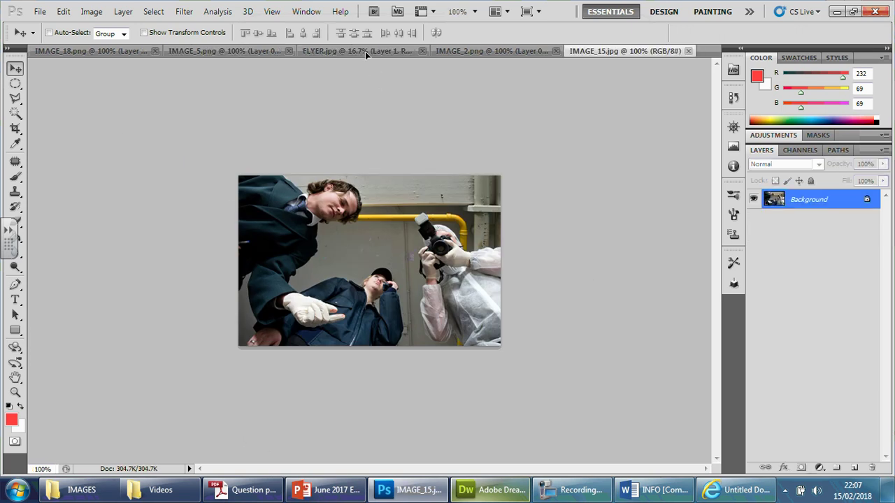
# Copy IMAGE_15 onto the flyer as Layer 2, hide Layer 1, and scale the photo over the header
pyautogui.moveTo(365, 53); pyautogui.dragTo(408, 187)
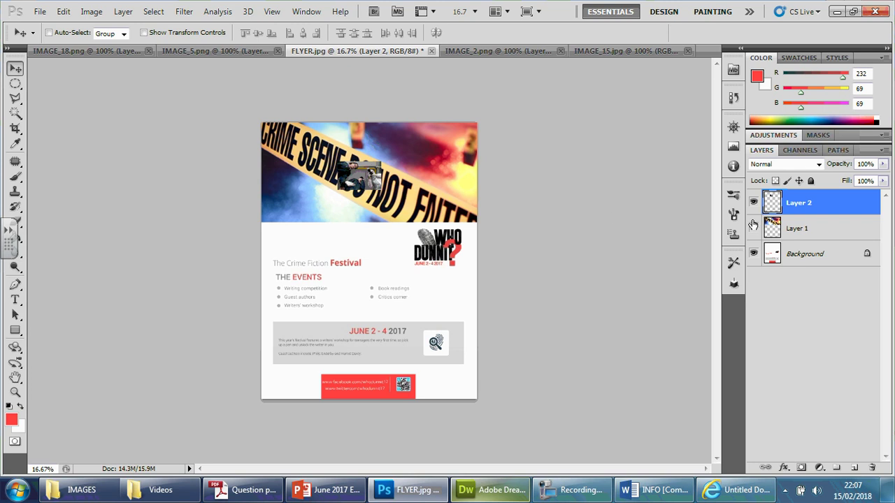
pyautogui.click(754, 228)
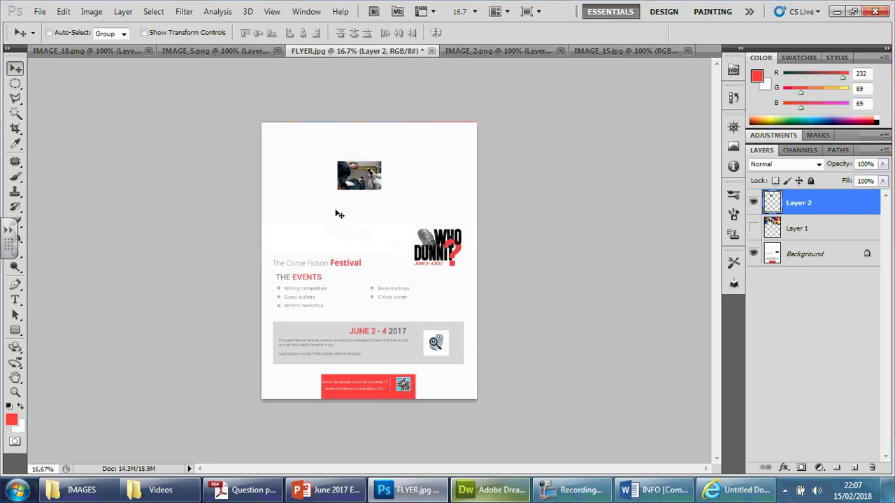
pyautogui.hotkey('ctrl', 't')
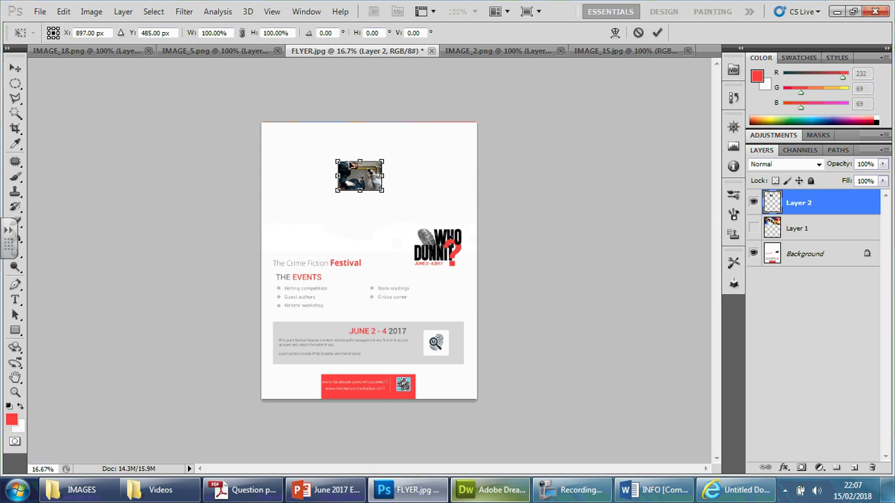
pyautogui.moveTo(336, 161); pyautogui.dragTo(250, 117)
pyautogui.moveTo(381, 189); pyautogui.dragTo(495, 228)
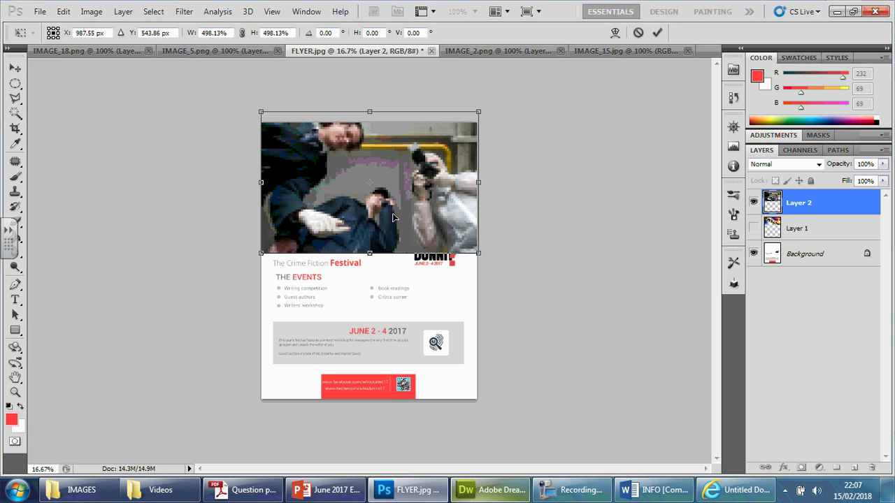
pyautogui.moveTo(393, 218); pyautogui.dragTo(392, 212)
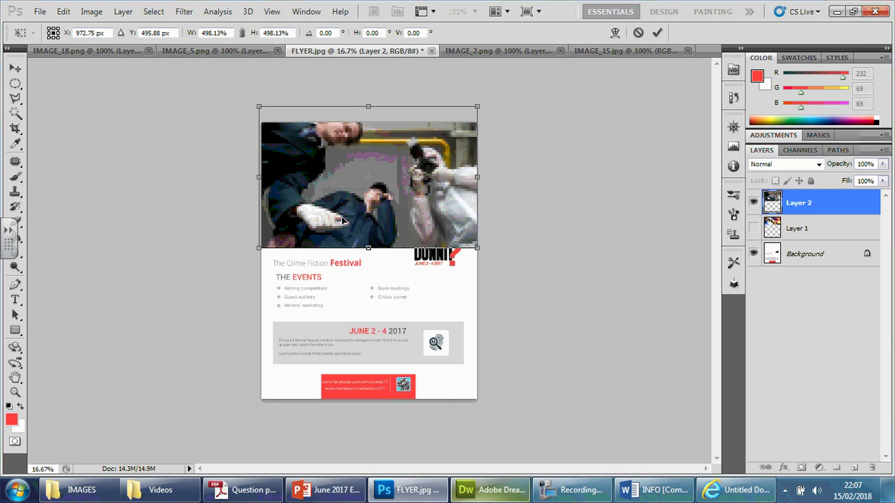
pyautogui.press('Return')
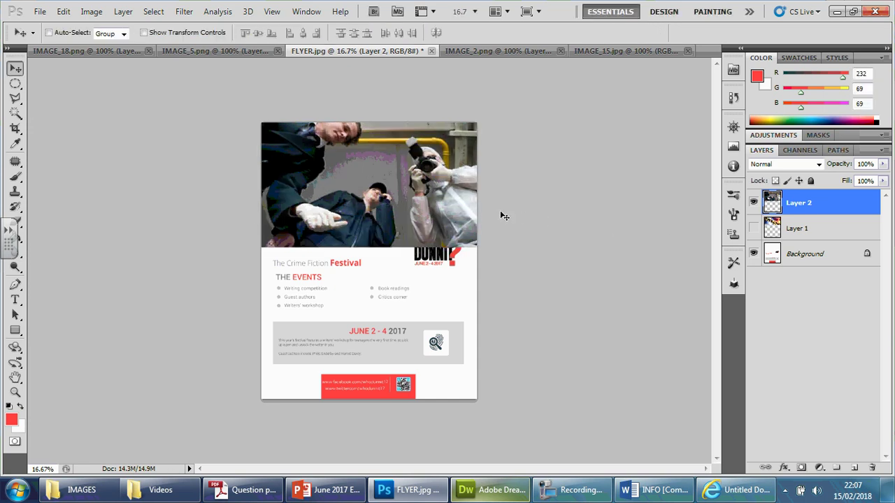
# Delete the investigators photo layer (Layer 2) from the flyer
pyautogui.rightClick(809, 206)
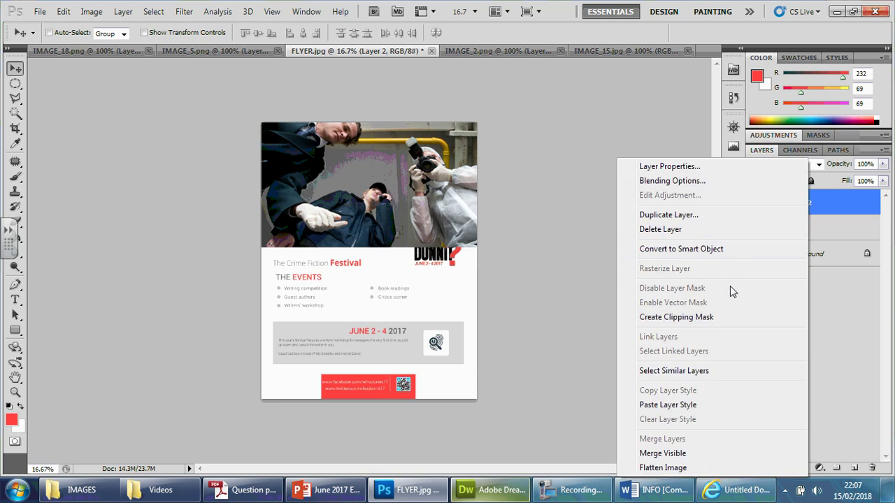
pyautogui.click(666, 229)
pyautogui.press('Return')
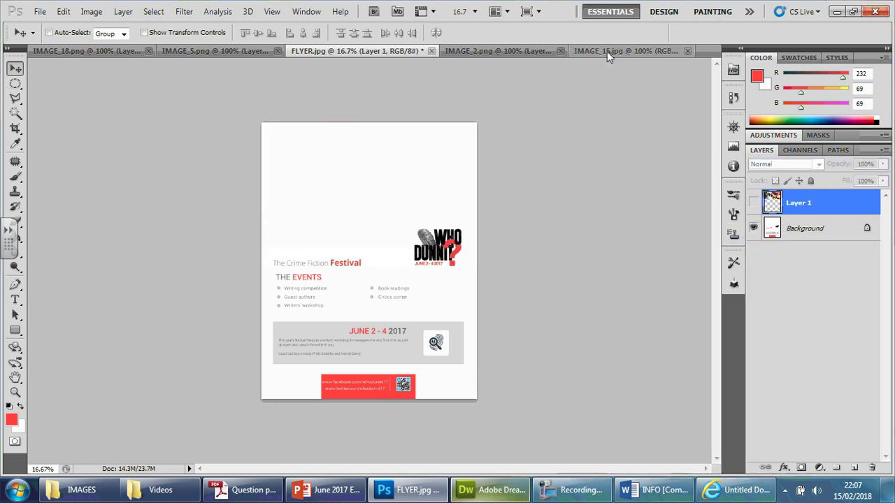
# Crop IMAGE_15 to a shorter band and drag it onto the flyer as a new layer
pyautogui.click(607, 51)
pyautogui.click(16, 129)
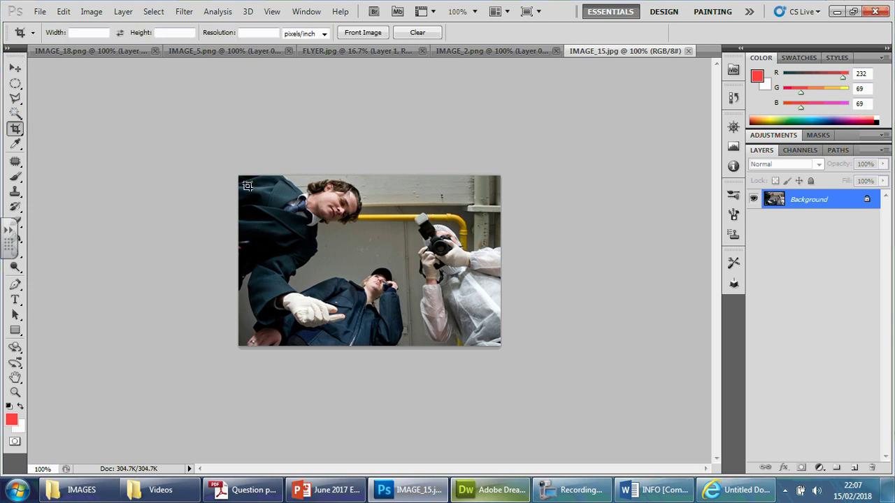
pyautogui.moveTo(240, 176); pyautogui.dragTo(507, 310)
pyautogui.moveTo(371, 179); pyautogui.dragTo(370, 189)
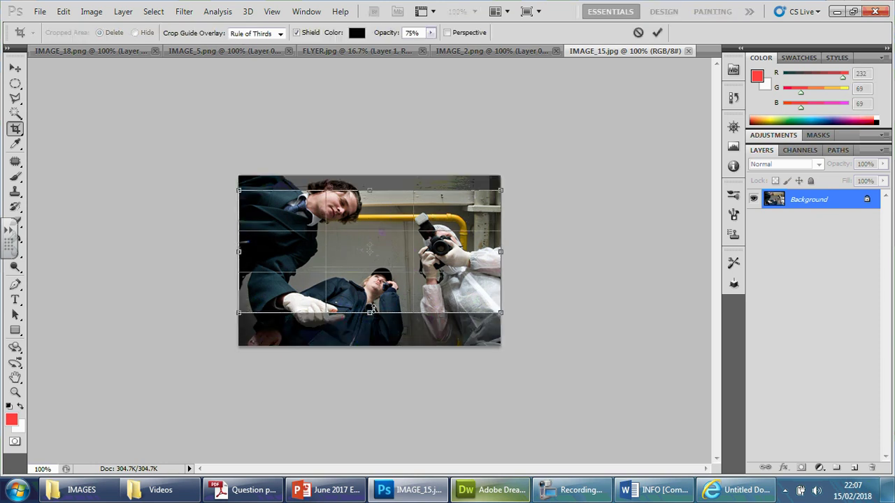
pyautogui.moveTo(370, 315); pyautogui.dragTo(370, 316)
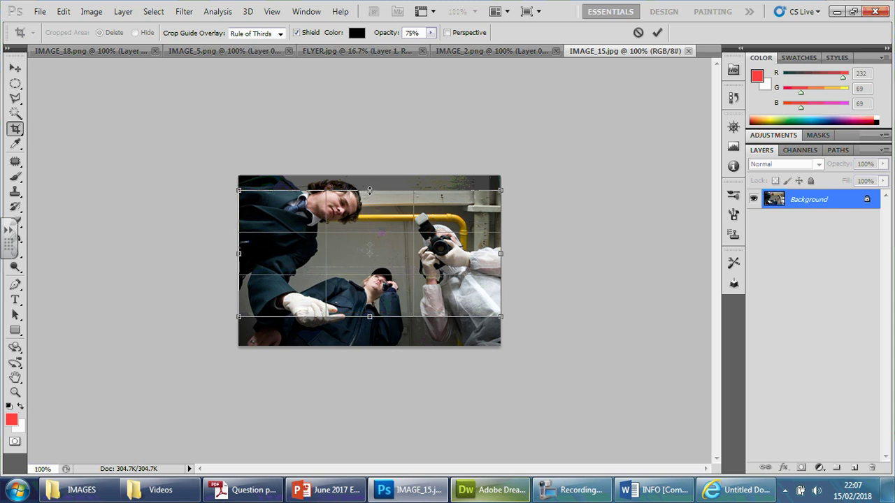
pyautogui.moveTo(369, 190); pyautogui.dragTo(369, 198)
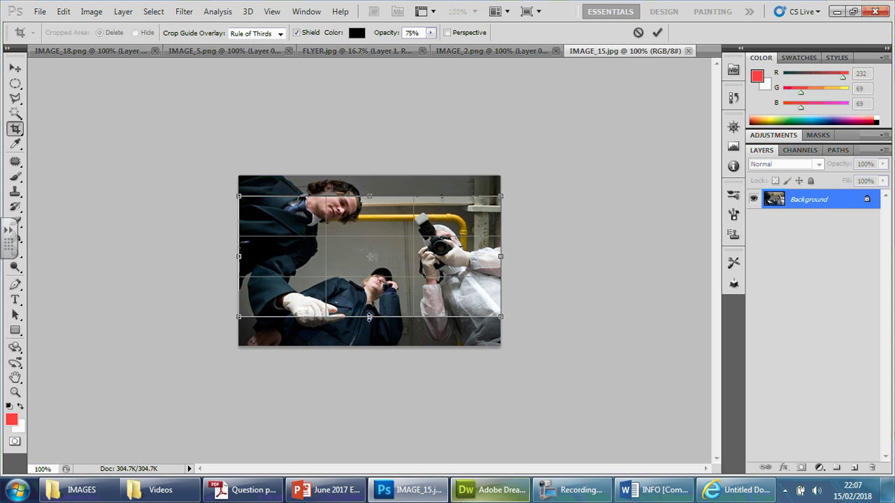
pyautogui.moveTo(370, 319); pyautogui.dragTo(369, 321)
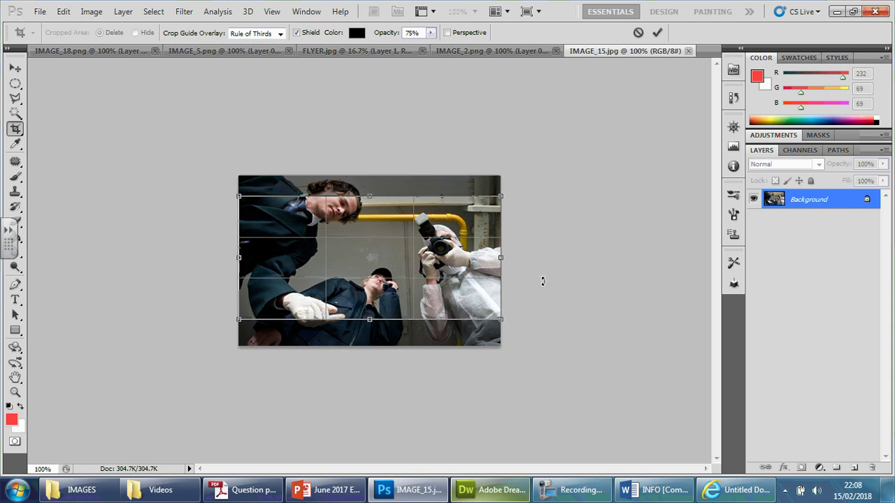
pyautogui.press('Return')
pyautogui.click(15, 68)
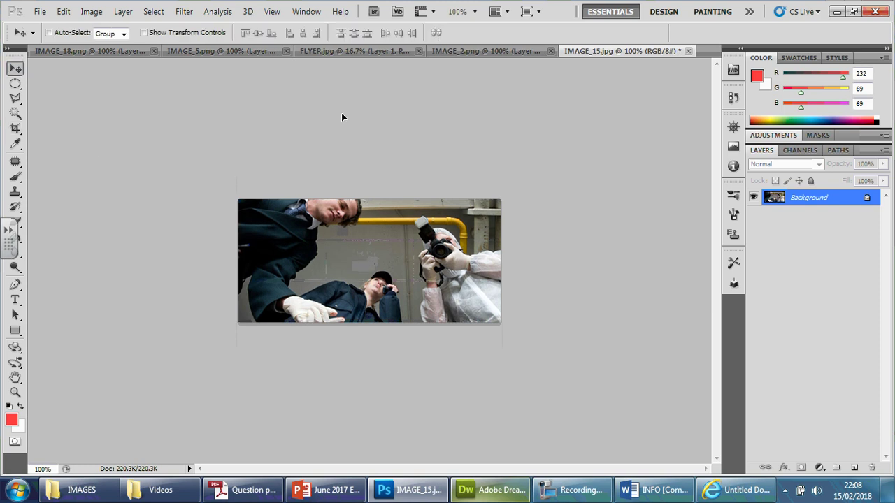
pyautogui.moveTo(338, 49); pyautogui.dragTo(285, 137)
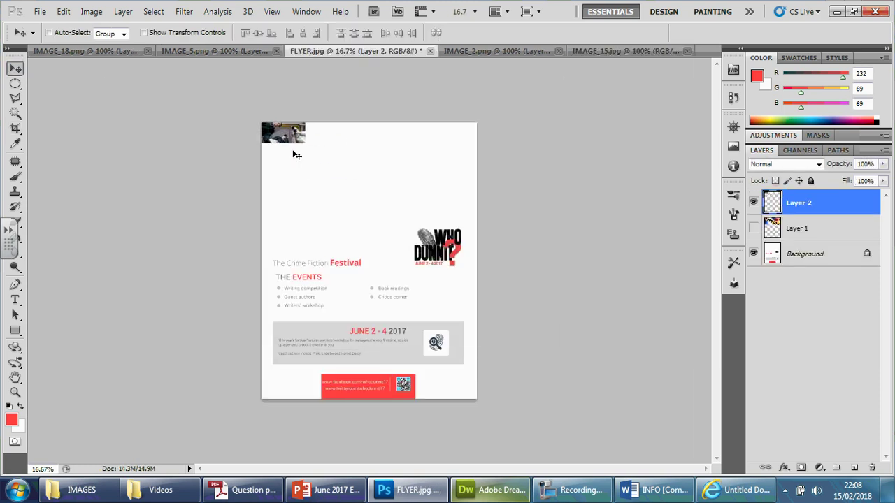
# Scale the new investigators layer to span the flyer's top width
pyautogui.hotkey('ctrl', 't')
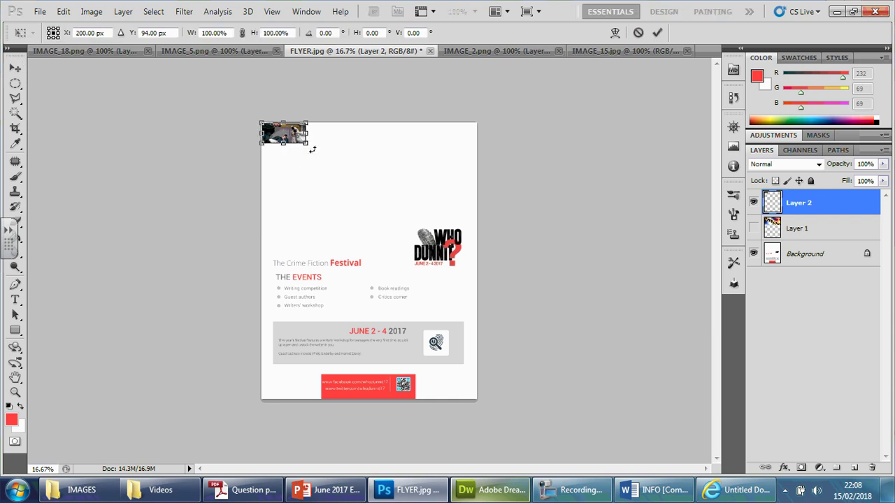
pyautogui.moveTo(321, 162); pyautogui.dragTo(478, 224)
pyautogui.press('Return')
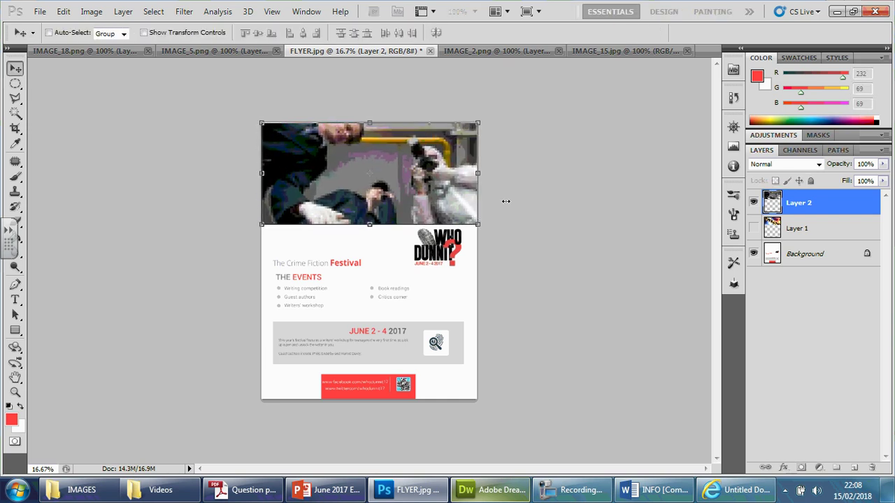
# Toggle Layer 1 and Layer 2 visibility to compare the two header photos
pyautogui.click(754, 202)
pyautogui.click(753, 228)
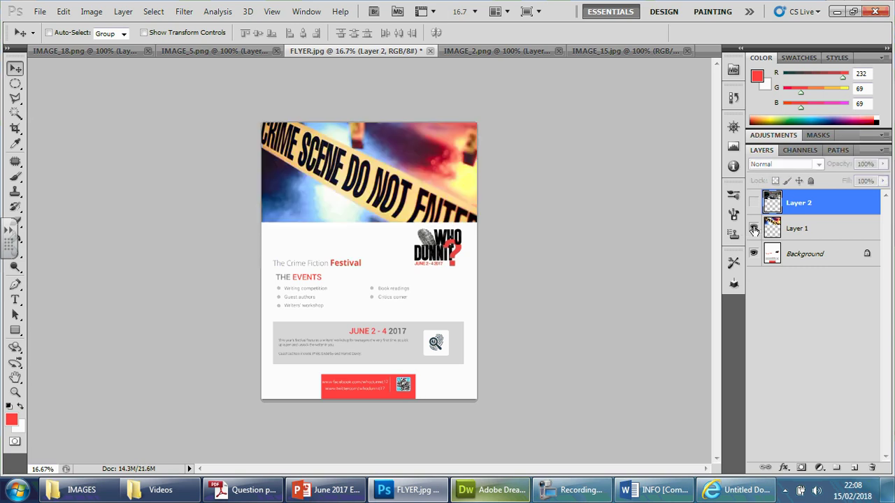
pyautogui.click(754, 228)
pyautogui.click(753, 202)
# Hide the investigators layer and open the IMAGE_13 police photo
pyautogui.click(754, 202)
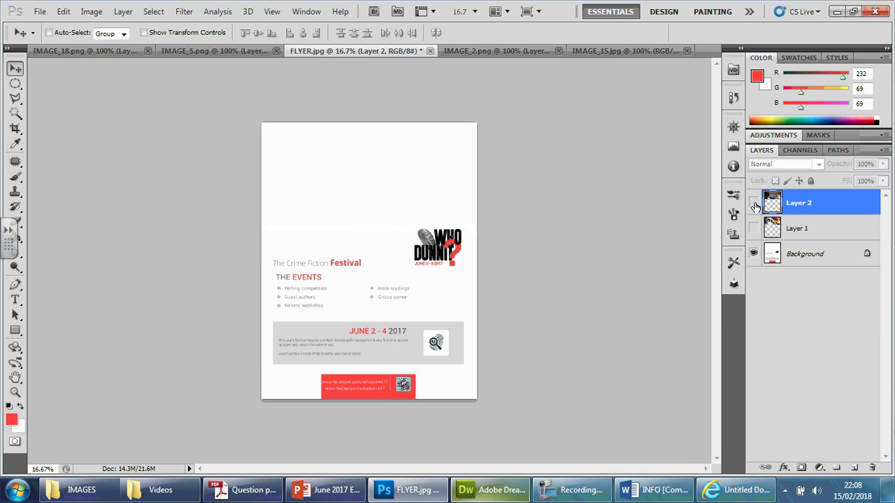
pyautogui.click(40, 11)
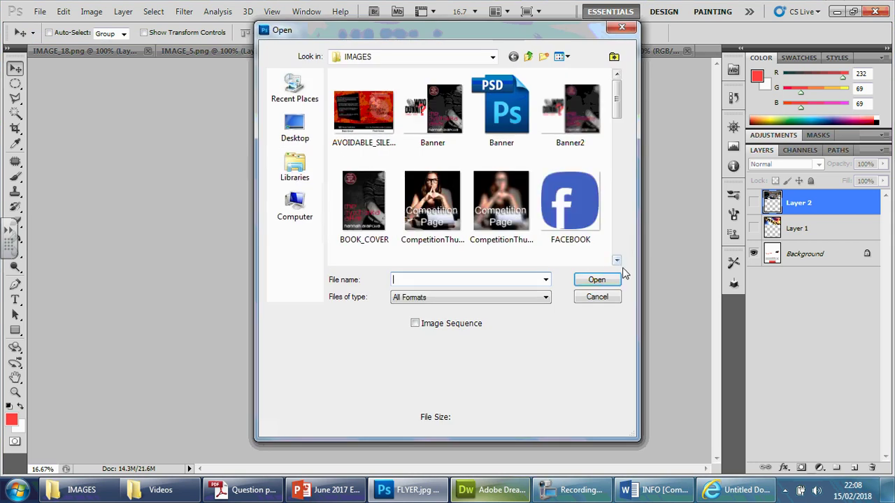
pyautogui.click(616, 261)
pyautogui.click(617, 261)
pyautogui.click(617, 261)
pyautogui.click(617, 261)
pyautogui.click(617, 261)
pyautogui.click(616, 261)
pyautogui.click(617, 260)
pyautogui.click(432, 209)
pyautogui.click(614, 283)
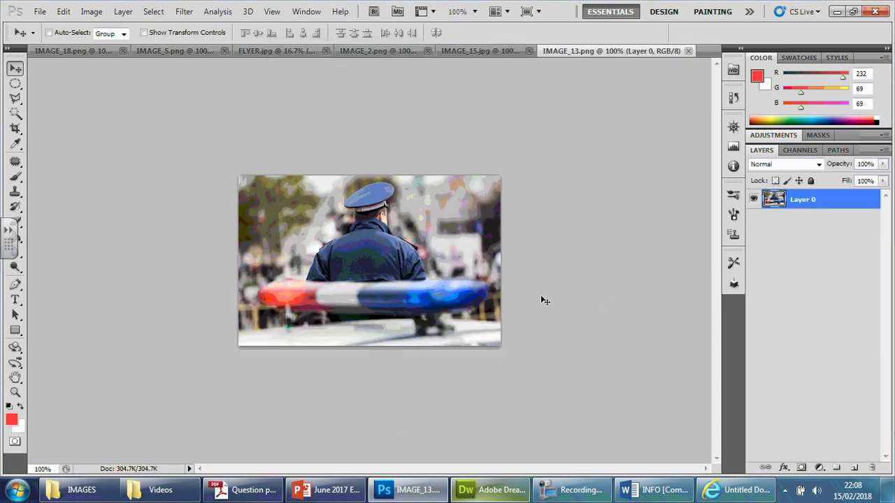
# Copy the police photo onto the flyer as Layer 3, enlarged to about 490% across the top
pyautogui.moveTo(383, 241); pyautogui.dragTo(354, 175)
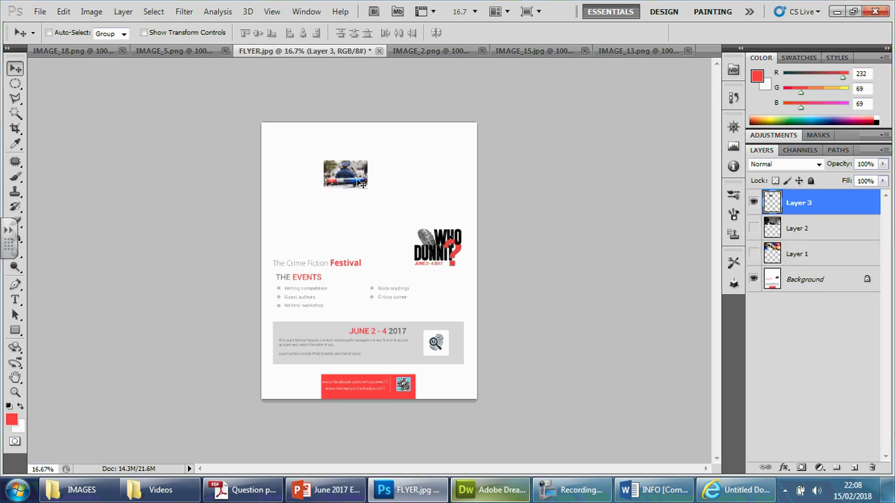
pyautogui.hotkey('ctrl', 't')
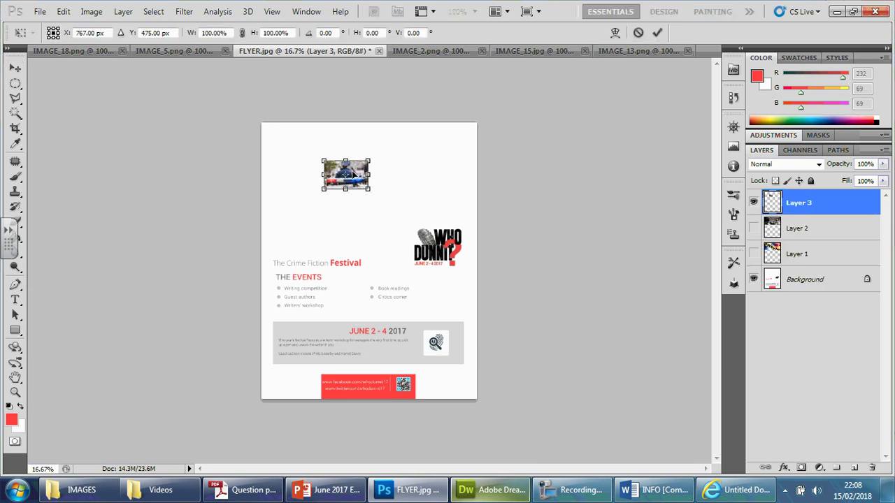
pyautogui.moveTo(361, 175); pyautogui.dragTo(307, 143)
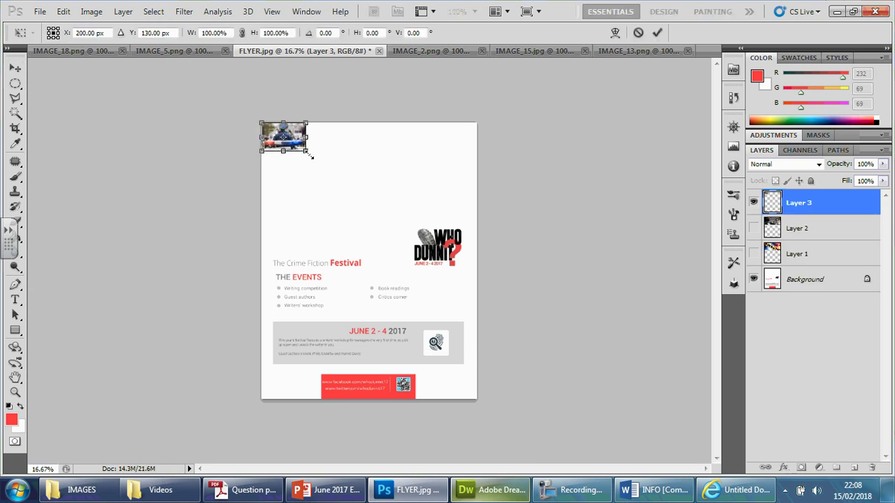
pyautogui.moveTo(360, 171); pyautogui.dragTo(502, 227)
pyautogui.moveTo(429, 205); pyautogui.dragTo(430, 184)
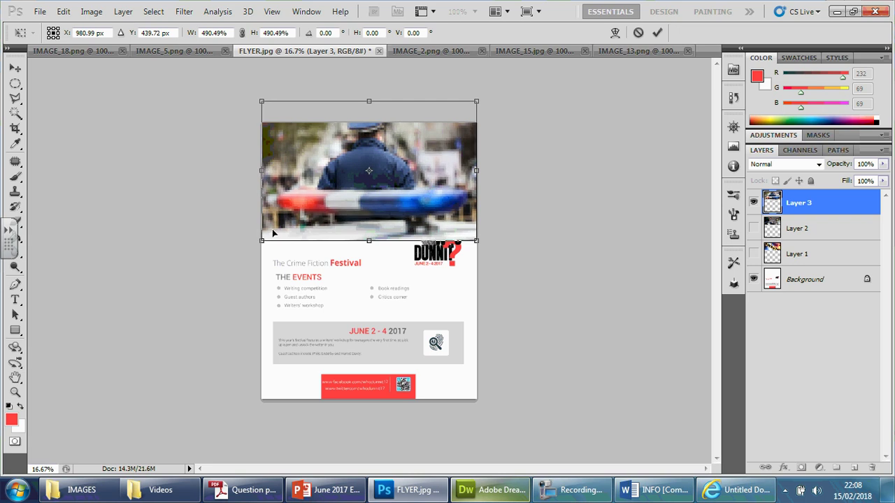
pyautogui.press('Return')
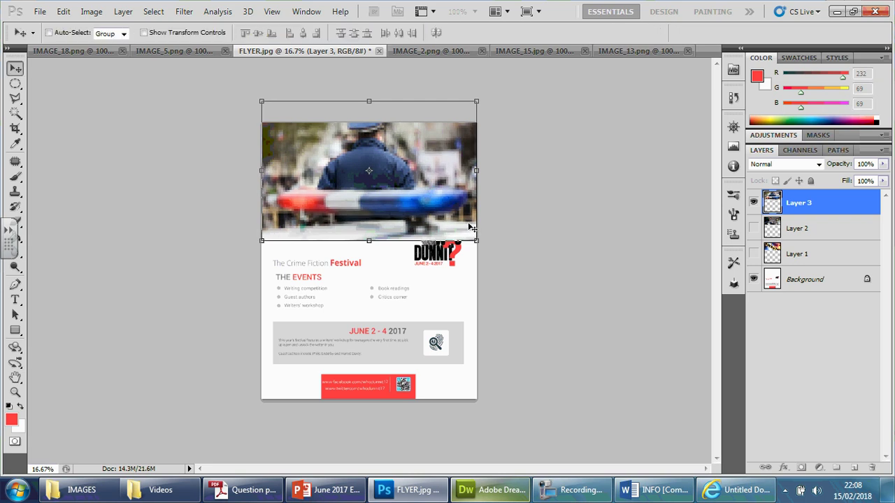
# Delete Layer 3 from the flyer and crop IMAGE_13 to a wide strip
pyautogui.rightClick(832, 205)
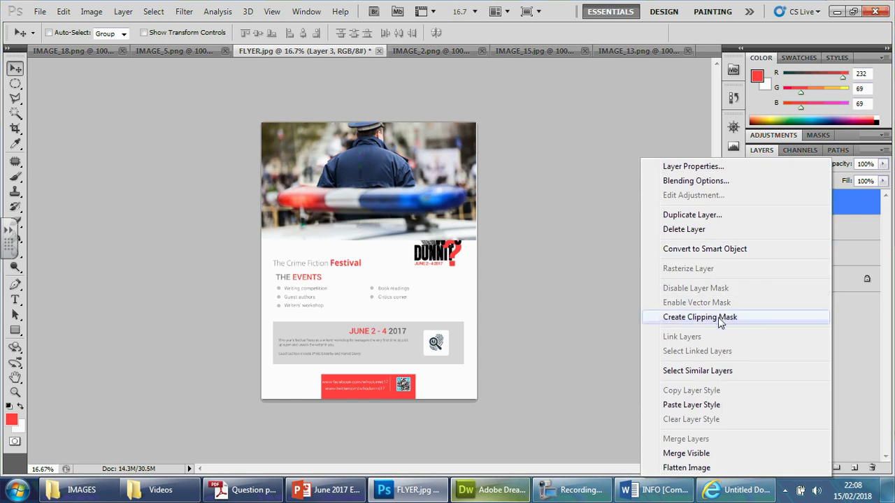
pyautogui.click(692, 229)
pyautogui.press('Return')
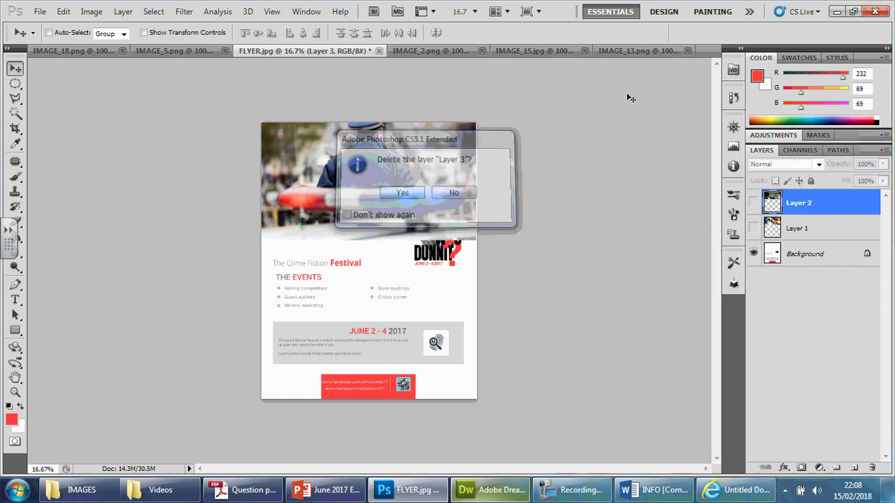
pyautogui.click(629, 51)
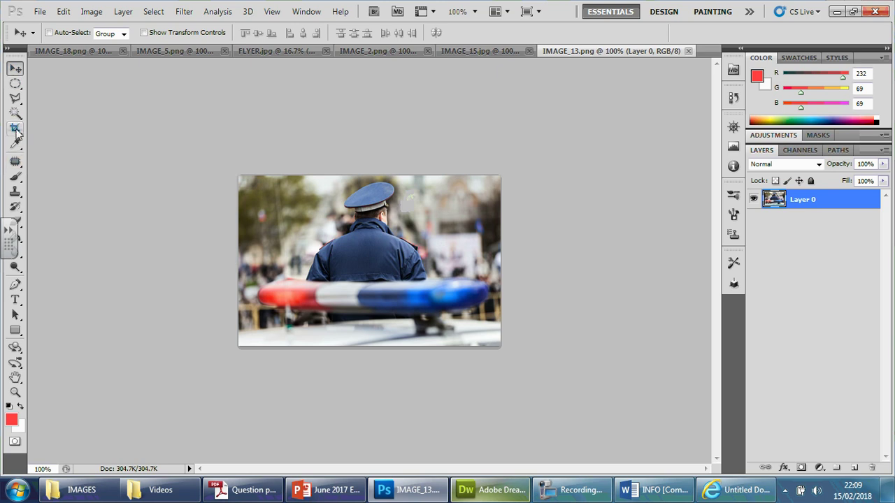
pyautogui.click(16, 128)
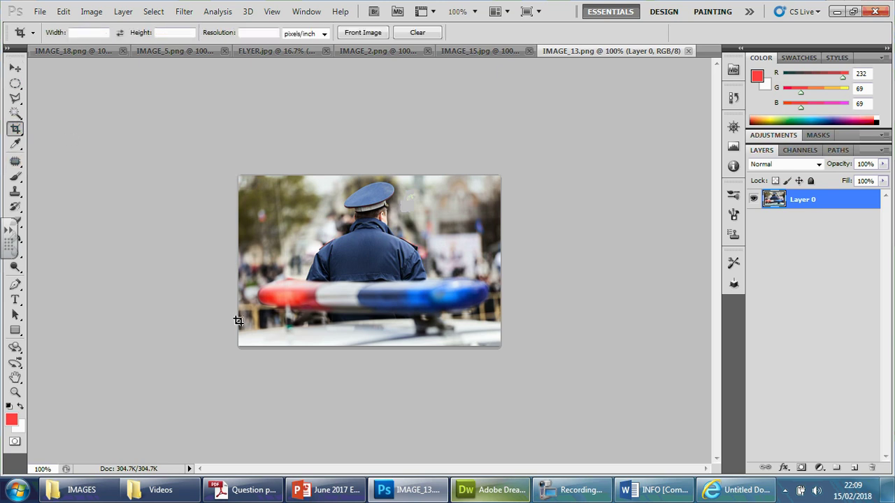
pyautogui.moveTo(238, 321); pyautogui.dragTo(541, 193)
pyautogui.press('Return')
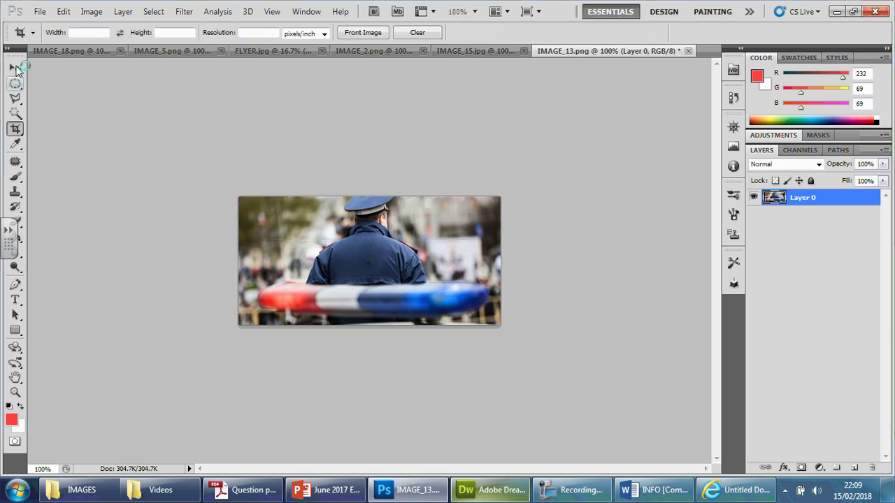
# Drag the cropped police photo onto the flyer and scale it flush across the top, about 101.7%
pyautogui.click(15, 68)
pyautogui.moveTo(435, 277); pyautogui.dragTo(291, 132)
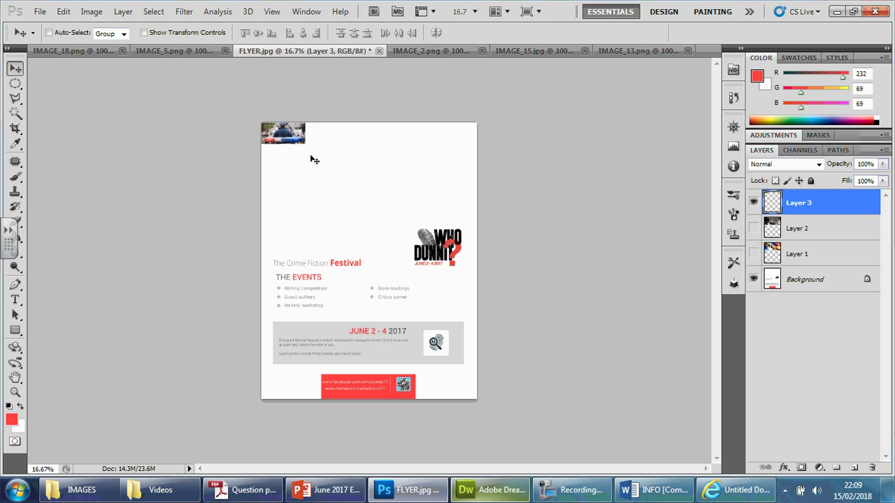
pyautogui.hotkey('ctrl', 't')
pyautogui.moveTo(310, 146); pyautogui.dragTo(483, 212)
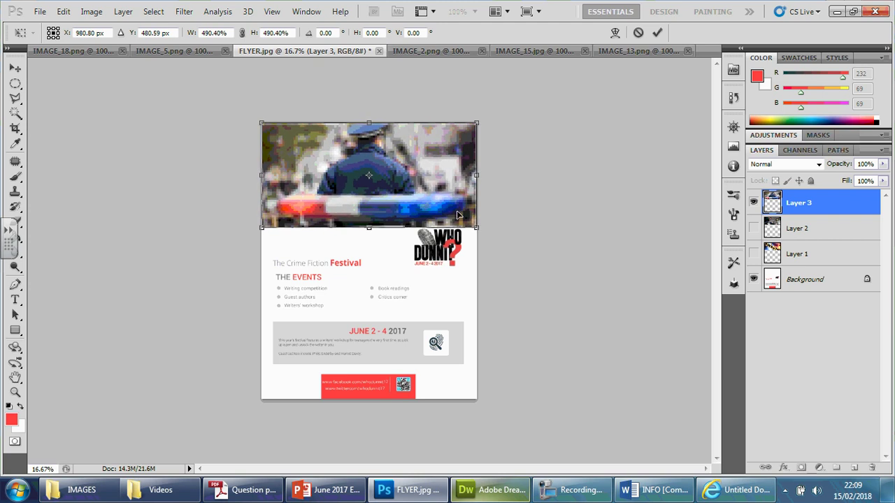
pyautogui.press('Return')
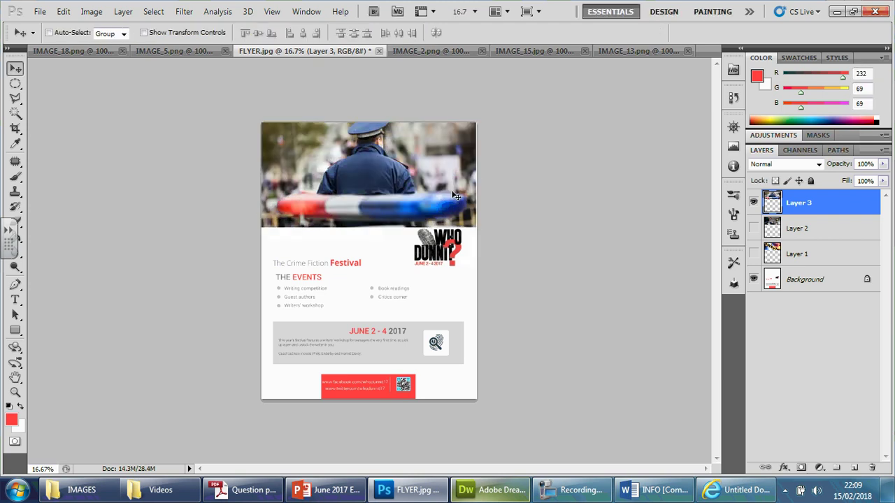
pyautogui.hotkey('ctrl', 't')
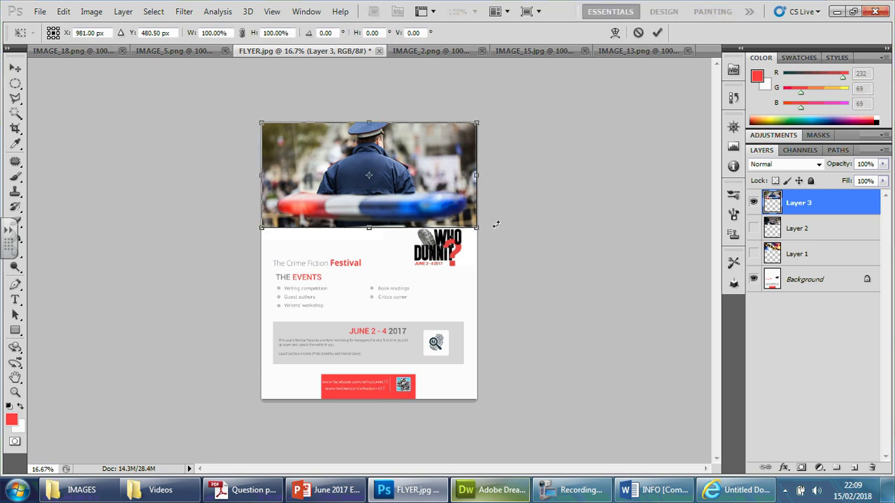
pyautogui.moveTo(478, 228); pyautogui.dragTo(480, 229)
pyautogui.press('Return')
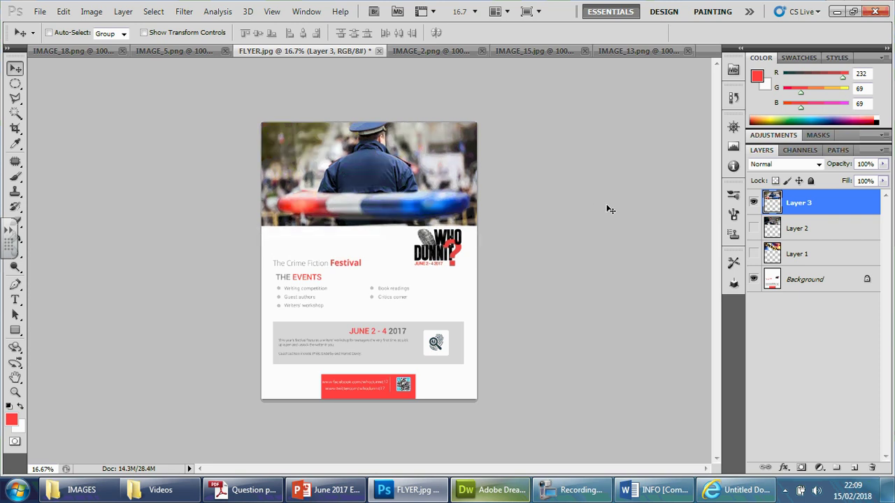
# Compare the police, investigators and crime-scene tape header photos by toggling their layers' visibility
pyautogui.click(754, 203)
pyautogui.click(753, 229)
pyautogui.click(754, 228)
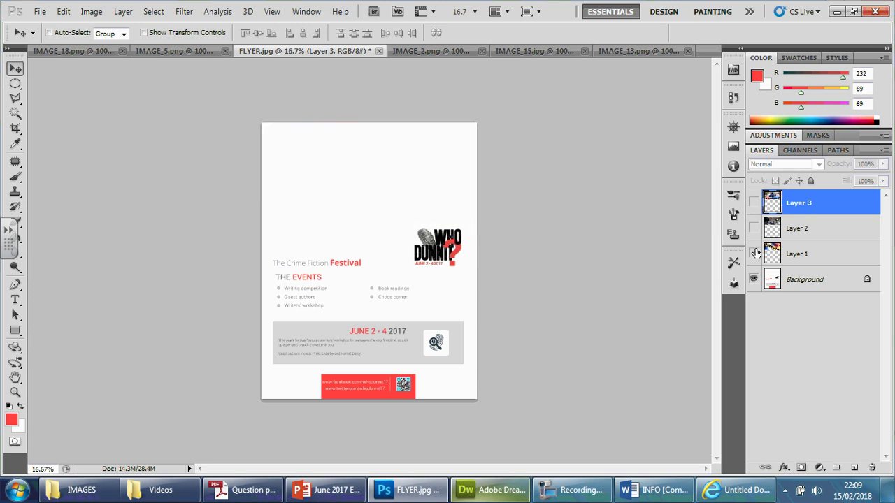
pyautogui.click(754, 254)
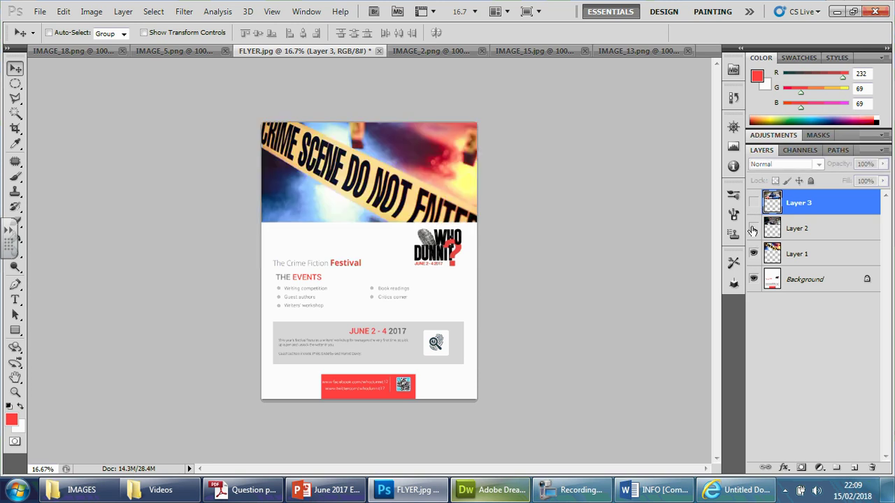
pyautogui.click(753, 229)
pyautogui.click(753, 203)
pyautogui.click(754, 203)
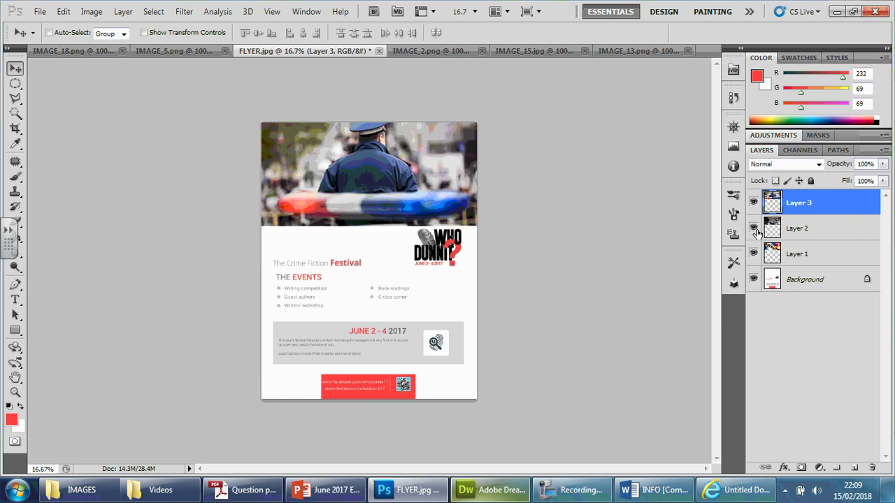
pyautogui.click(754, 205)
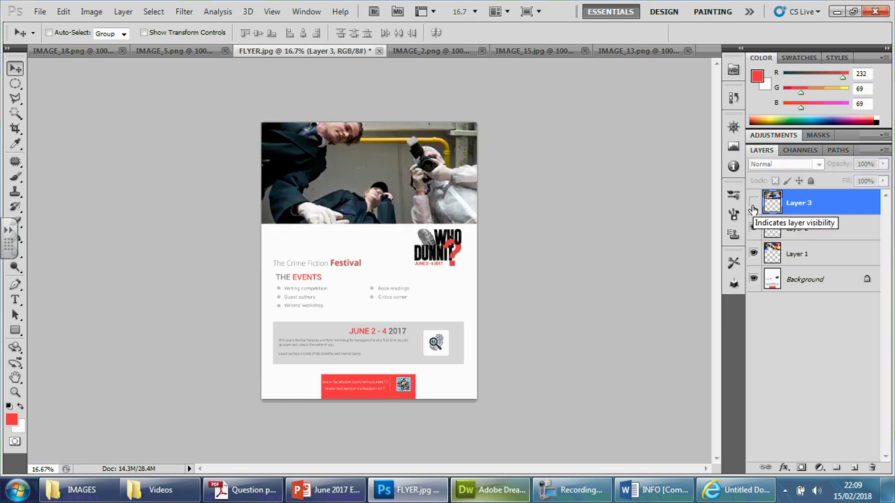
pyautogui.click(753, 204)
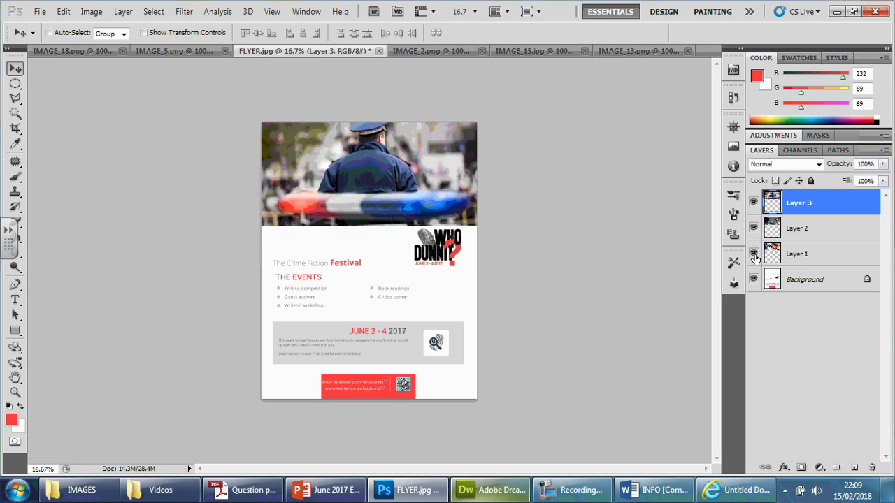
pyautogui.click(753, 228)
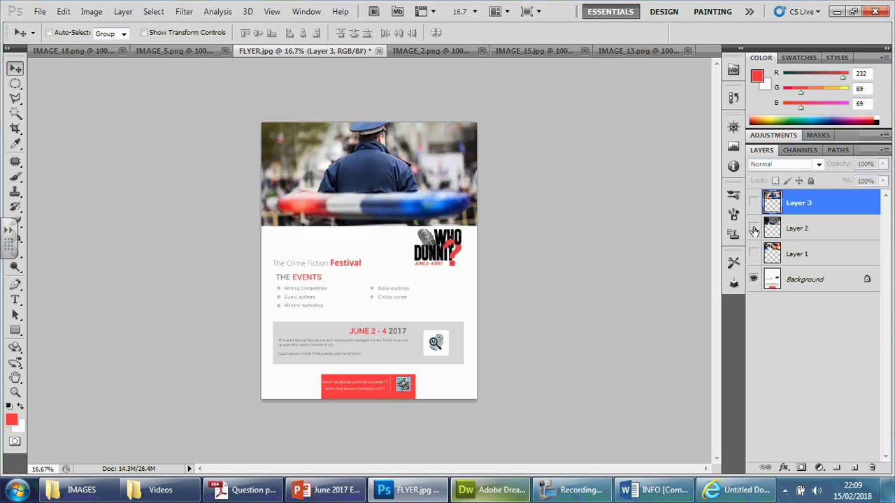
pyautogui.click(753, 202)
pyautogui.click(754, 255)
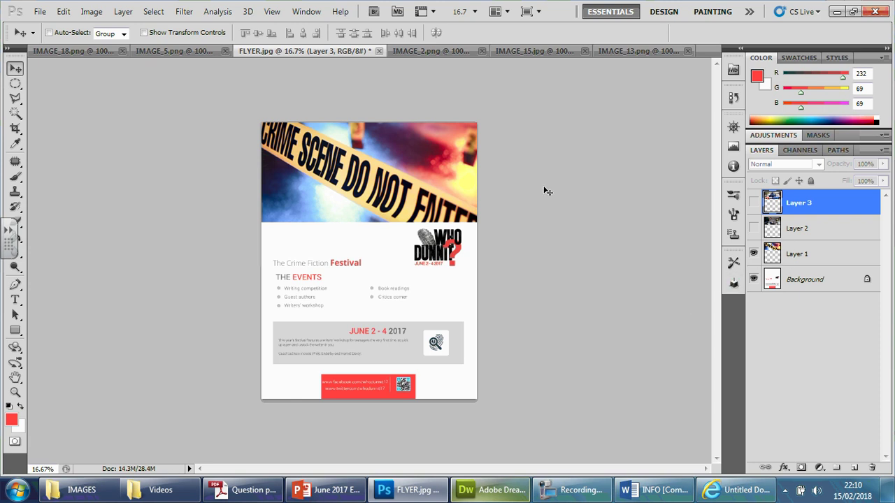
# Settle on the Layer 3 police photo header, hiding the investigators and crime-scene tape photos
pyautogui.click(754, 228)
pyautogui.click(754, 202)
pyautogui.click(754, 204)
pyautogui.click(754, 228)
pyautogui.click(753, 203)
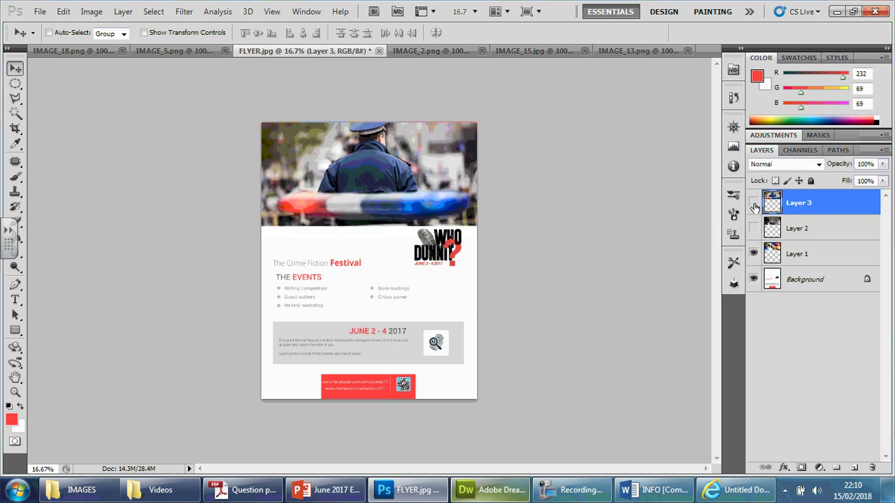
pyautogui.click(753, 203)
pyautogui.click(753, 203)
pyautogui.click(753, 204)
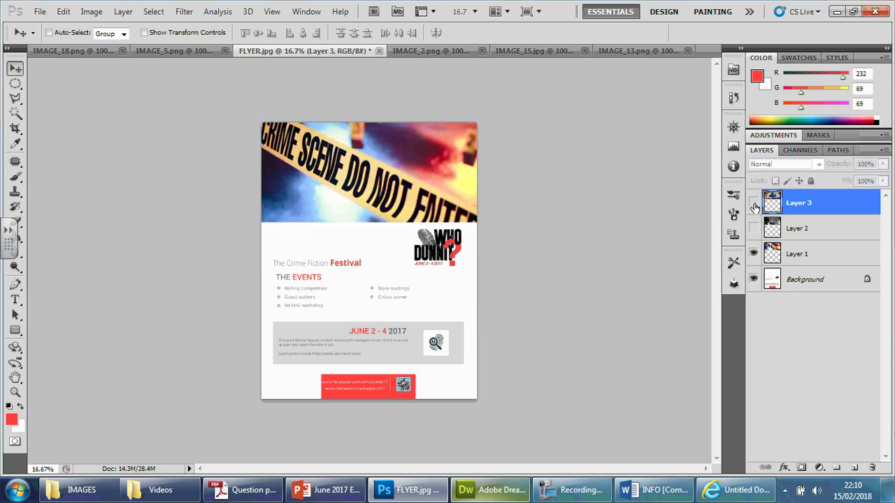
pyautogui.click(754, 204)
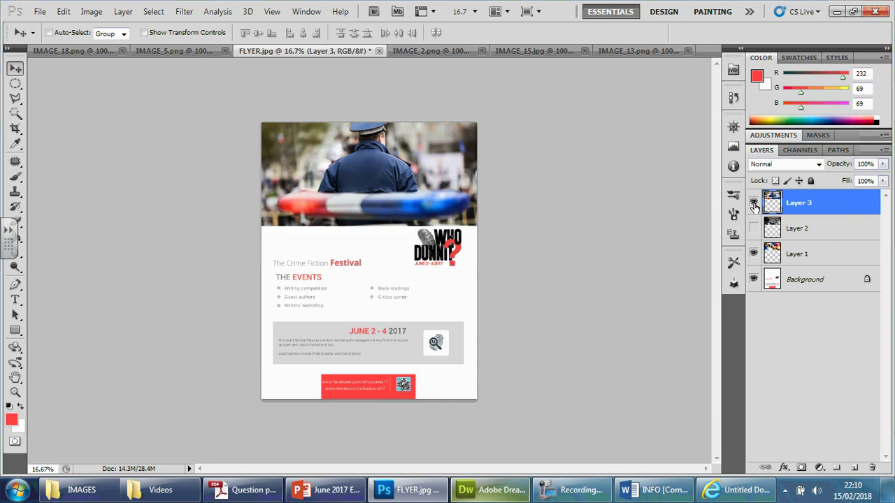
pyautogui.click(753, 254)
# Glance through the File menu, then bring up the question paper's Flyer requirements
pyautogui.click(41, 12)
pyautogui.click(441, 151)
pyautogui.click(248, 489)
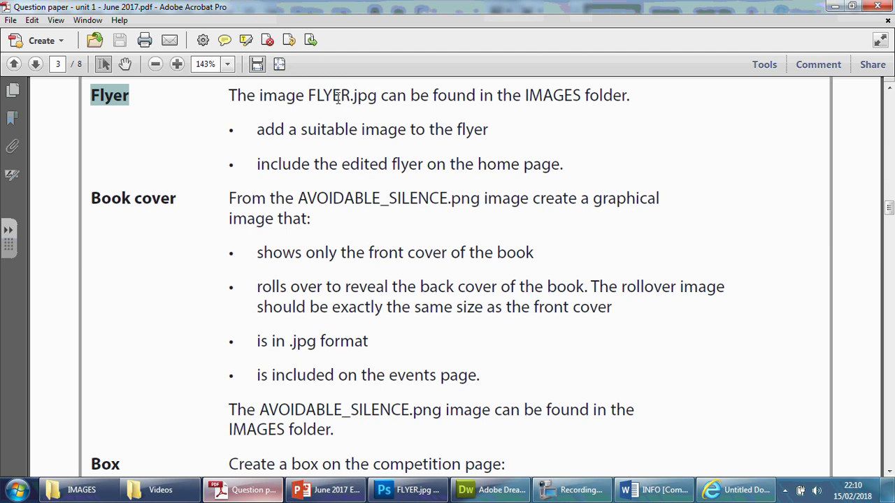
# Return briefly to the flyer in Photoshop, then bring up the IMAGES asset folder
pyautogui.click(410, 490)
pyautogui.click(40, 11)
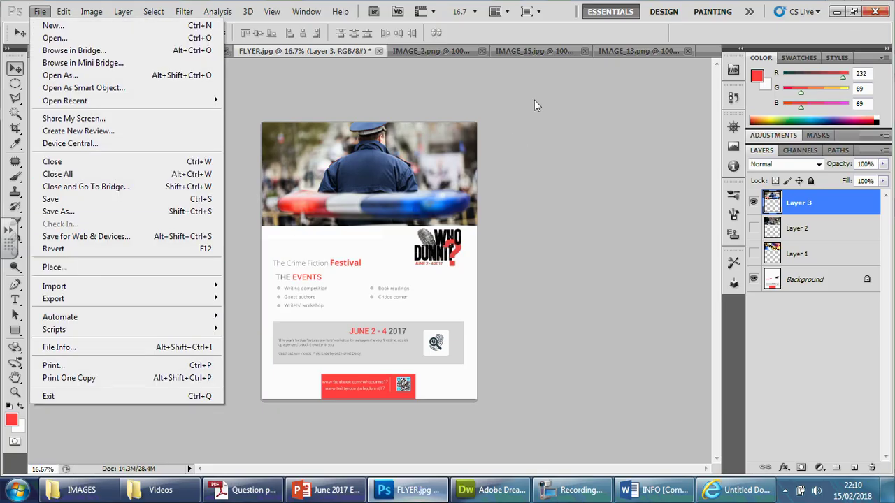
pyautogui.click(440, 88)
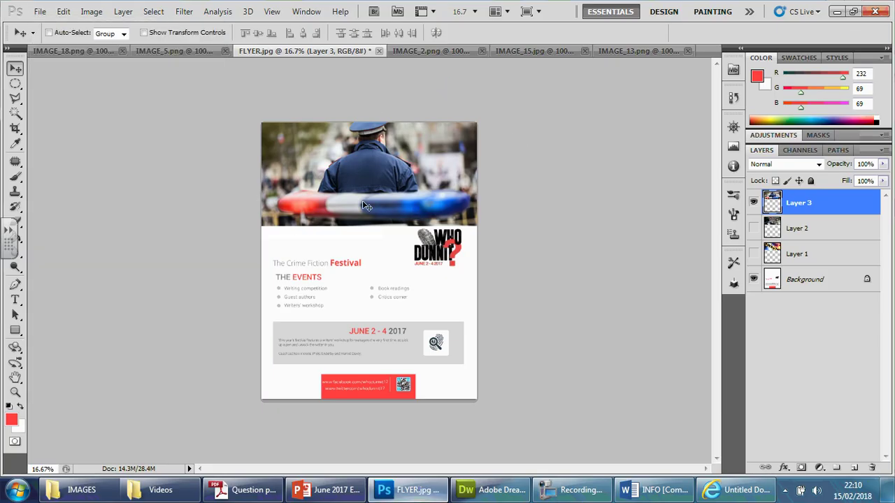
pyautogui.click(106, 497)
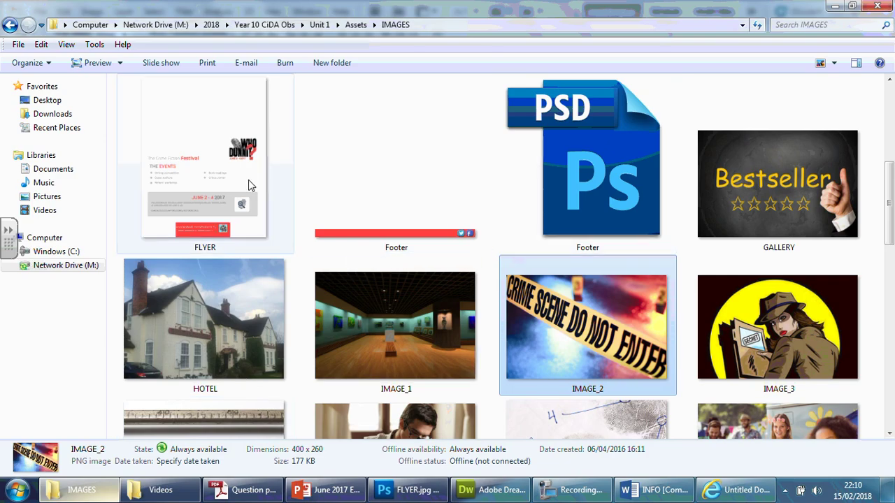
# Confirm the original FLYER image measures 1969 x 2531 and return to Photoshop
pyautogui.click(225, 187)
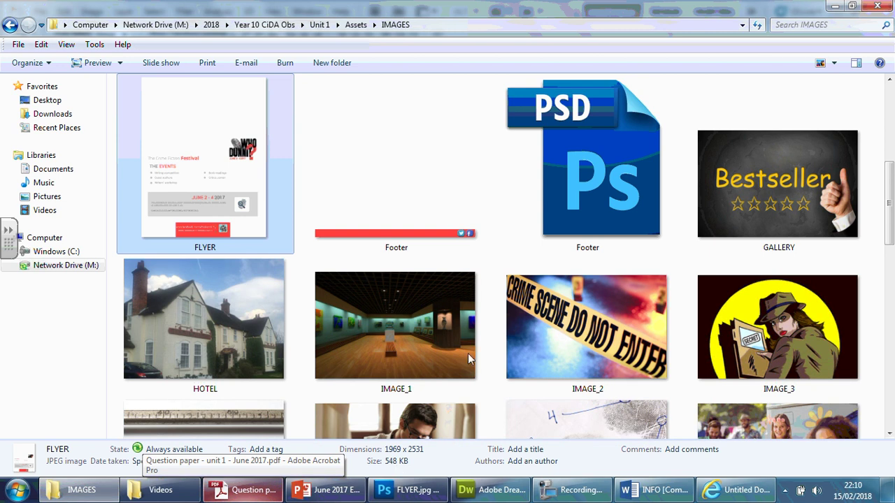
pyautogui.click(836, 6)
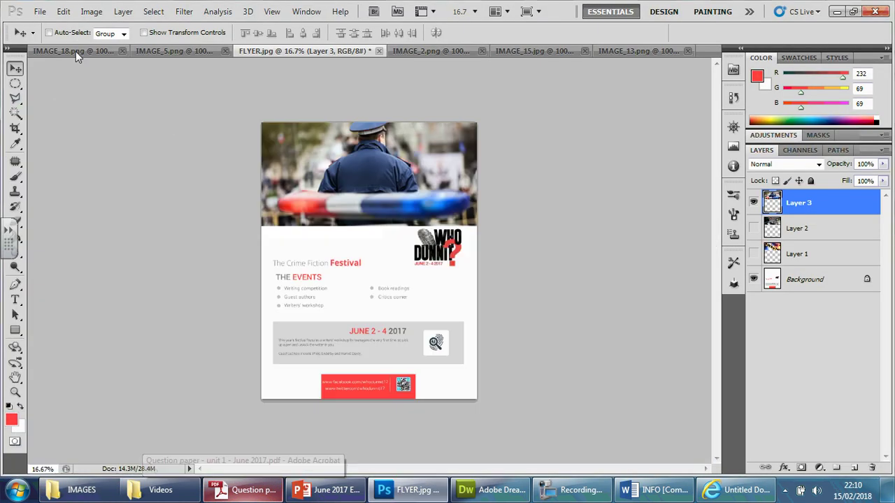
# Open Save for Web and switch the flyer's export from PNG-8 to JPEG High, quality 60
pyautogui.click(39, 11)
pyautogui.click(121, 240)
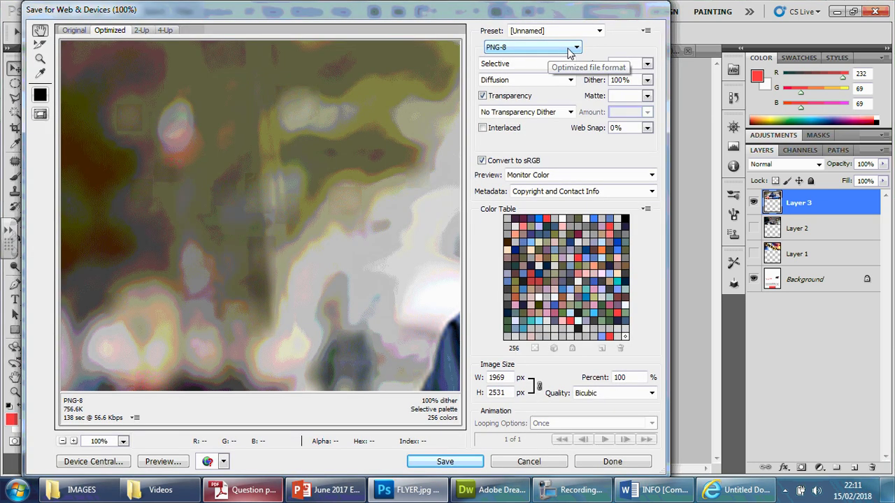
pyautogui.click(574, 47)
pyautogui.click(545, 67)
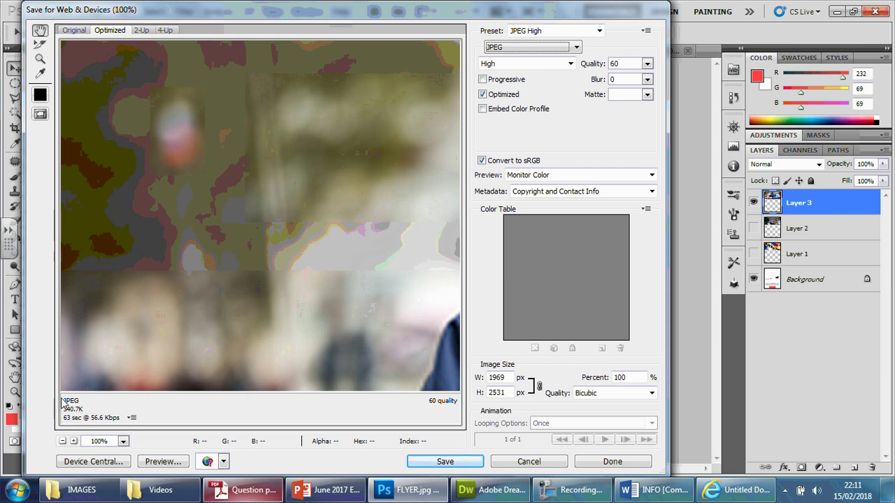
# Bring up page 2 of the exam question paper
pyautogui.click(247, 489)
pyautogui.scroll(10, 413, 298)
pyautogui.scroll(8, 412, 300)
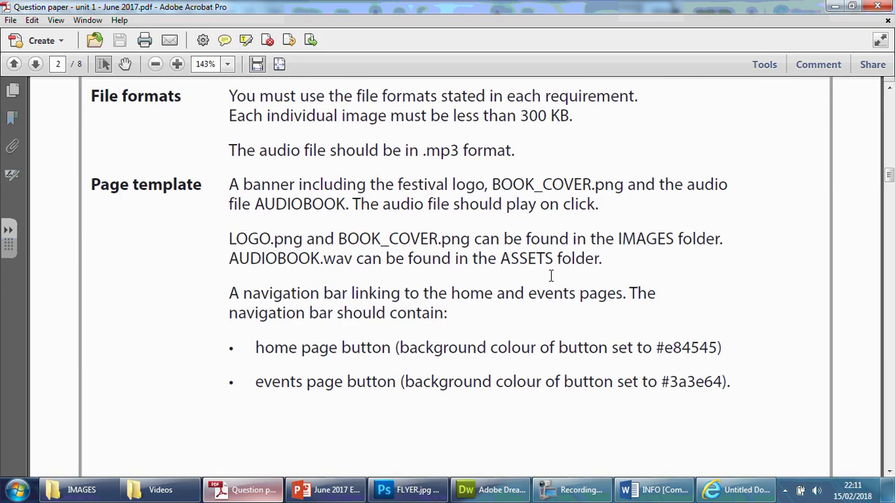
# Highlight the 'less than 300' KB image rule, then return to the Save for Web dialog
pyautogui.moveTo(455, 179); pyautogui.dragTo(534, 178)
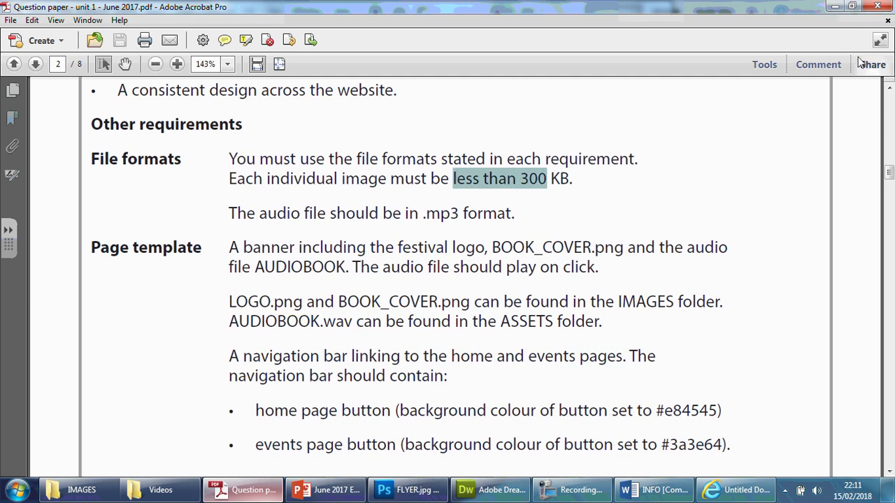
pyautogui.click(838, 8)
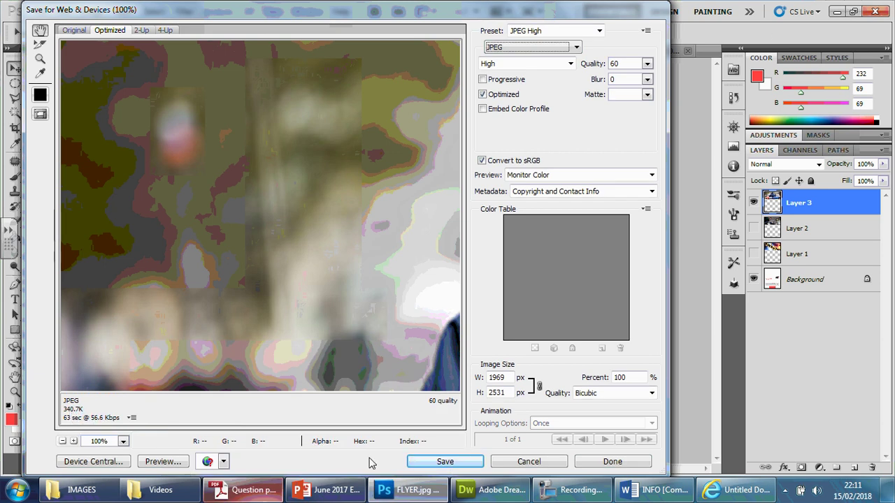
pyautogui.click(244, 493)
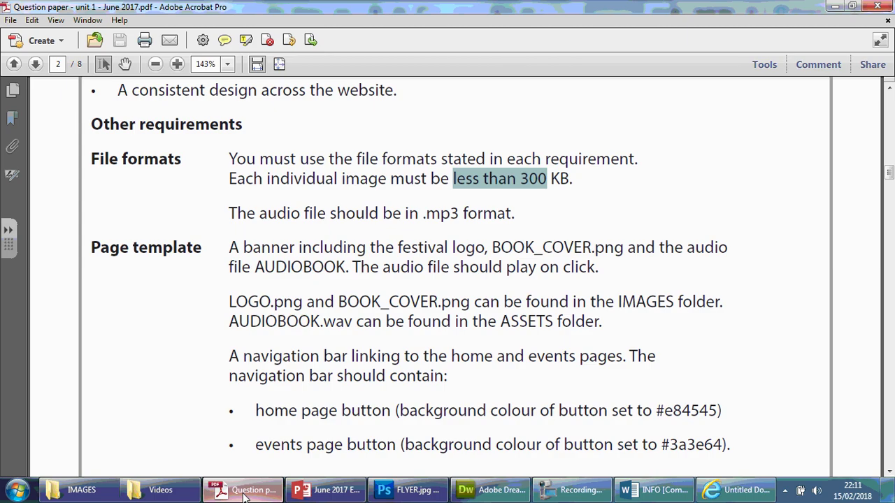
pyautogui.click(244, 493)
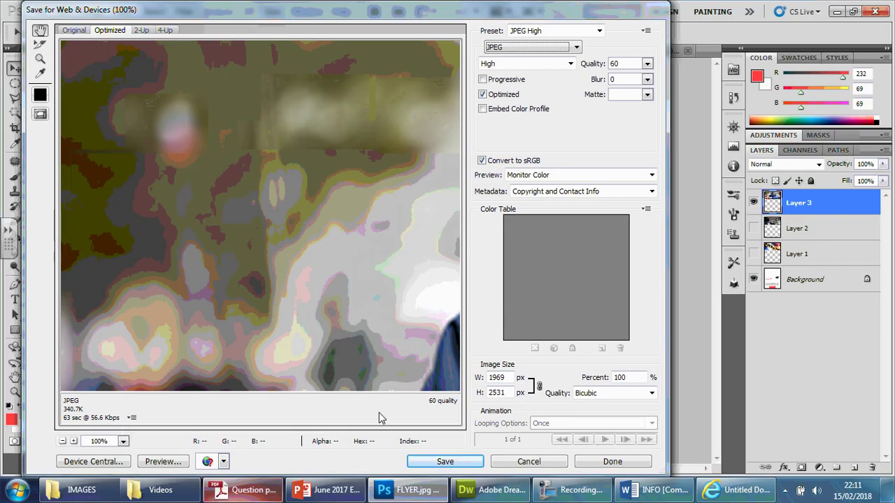
# Set the export scale to 80 percent (1575 x 2025 px), cutting the JPEG to 247.6K
pyautogui.click(624, 377)
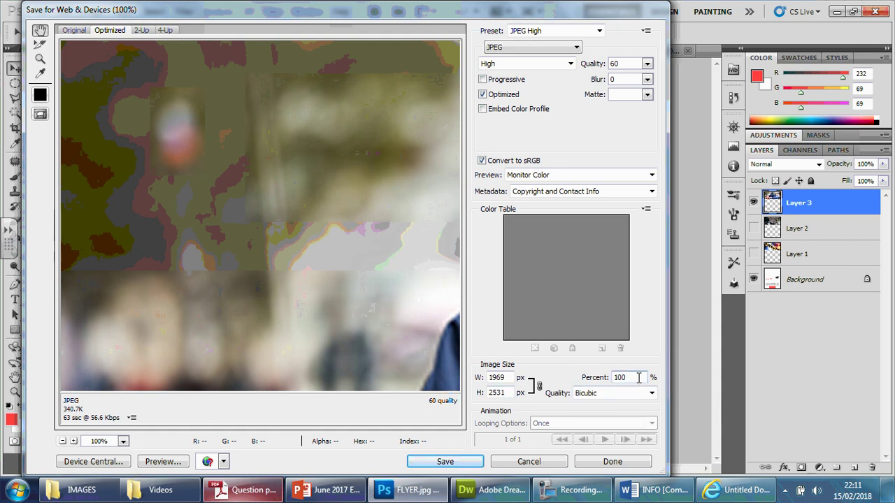
pyautogui.moveTo(641, 378); pyautogui.dragTo(592, 382)
pyautogui.write('80')
pyautogui.press('Return')
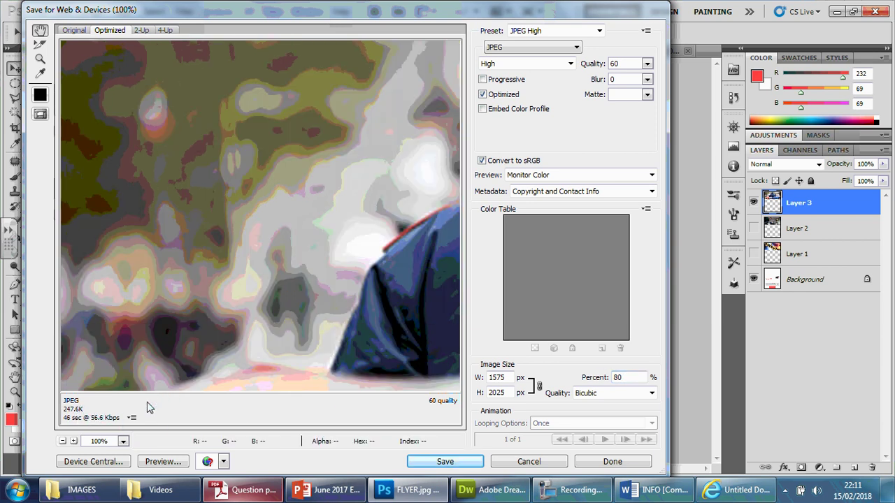
# Save the 80% web-optimized JPEG as FLYER2 into the IMAGES folder
pyautogui.click(458, 466)
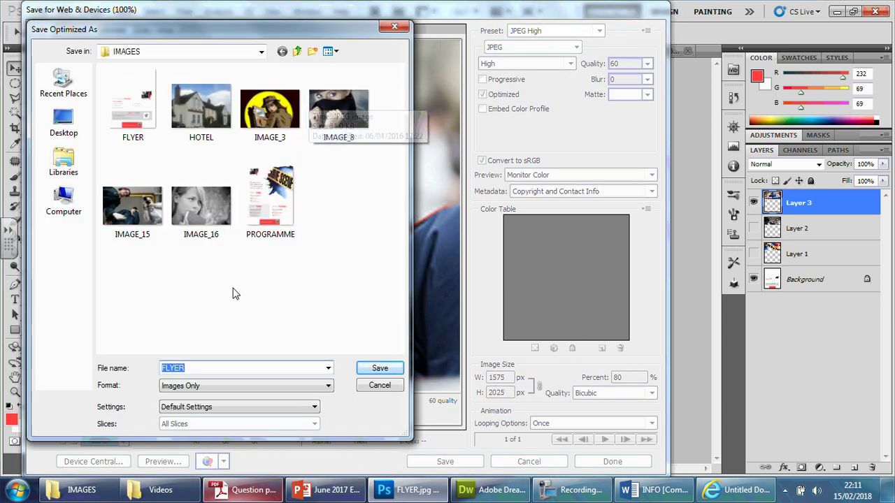
pyautogui.click(206, 369)
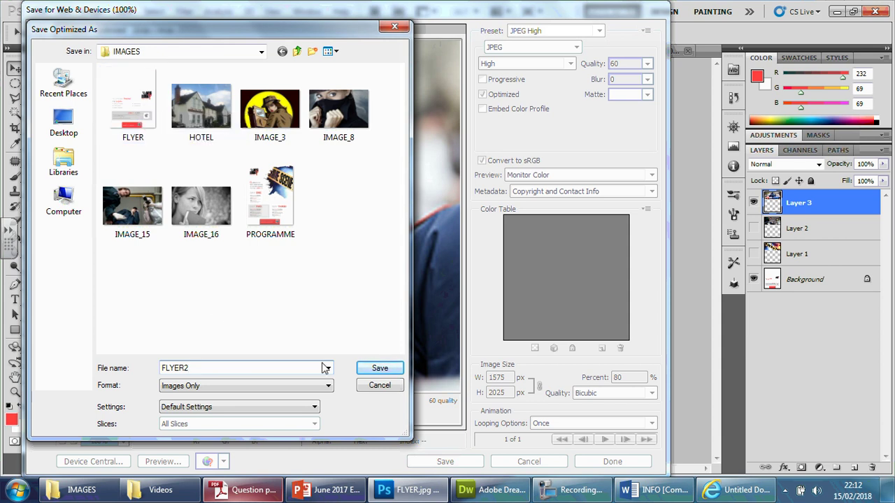
pyautogui.click(379, 369)
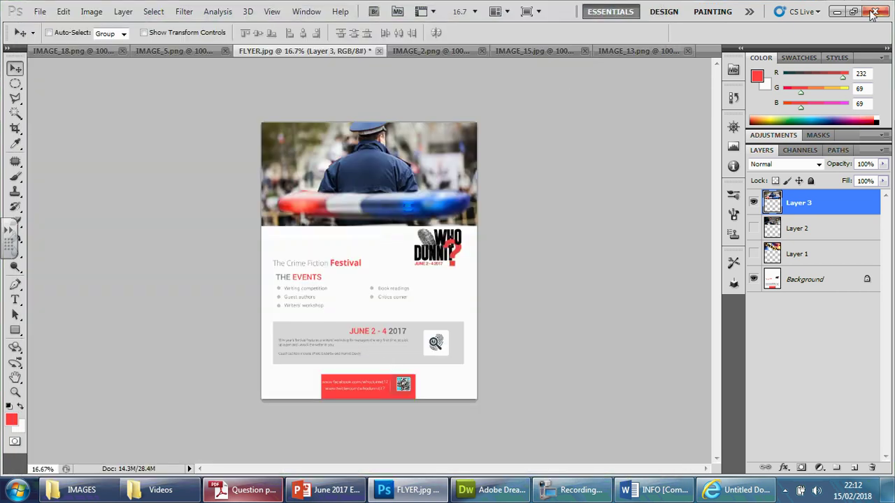
# Highlight the page-3 requirement to include the flyer on the home page, then return to Dreamweaver
pyautogui.click(837, 11)
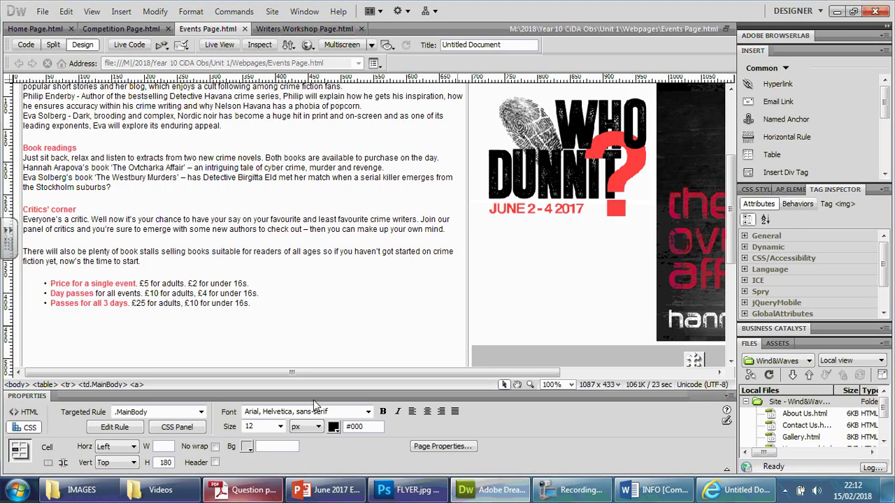
pyautogui.click(245, 490)
pyautogui.scroll(-15, 341, 232)
pyautogui.scroll(-5, 319, 240)
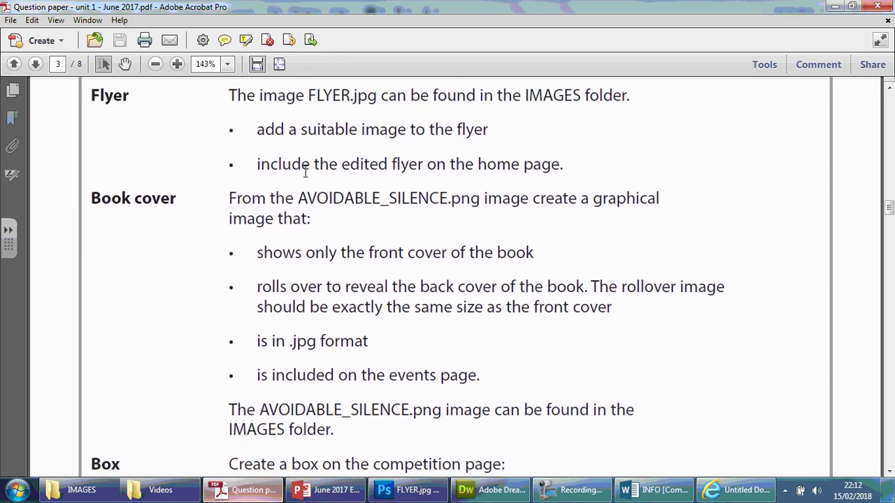
pyautogui.moveTo(287, 164); pyautogui.dragTo(546, 156)
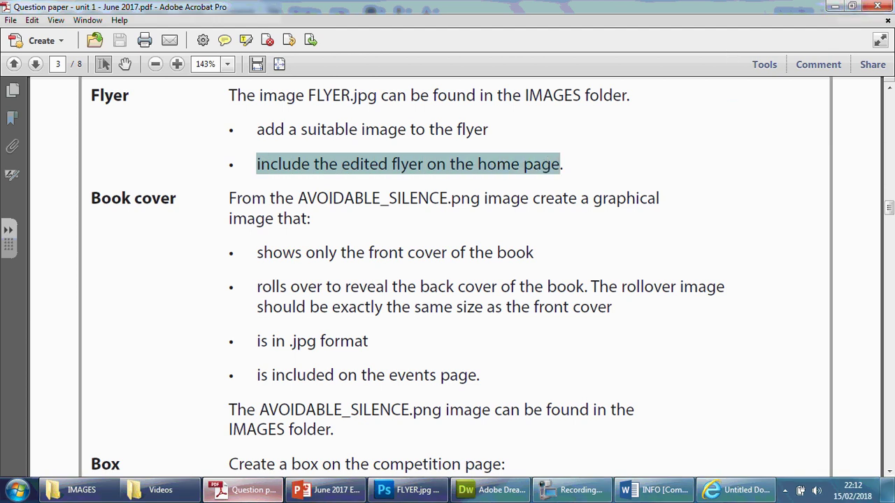
pyautogui.click(483, 490)
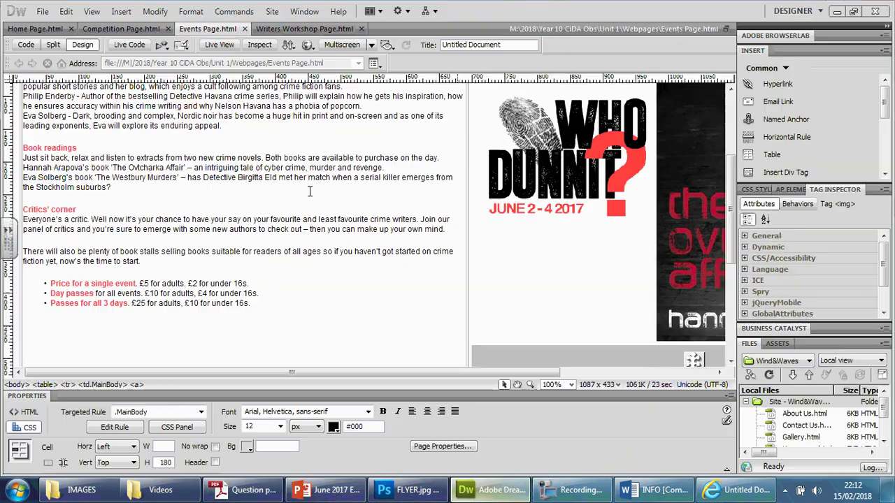
# Show Home Page.html at 50% zoom with the cursor in the empty left table cell
pyautogui.click(36, 29)
pyautogui.scroll(2, 520, 327)
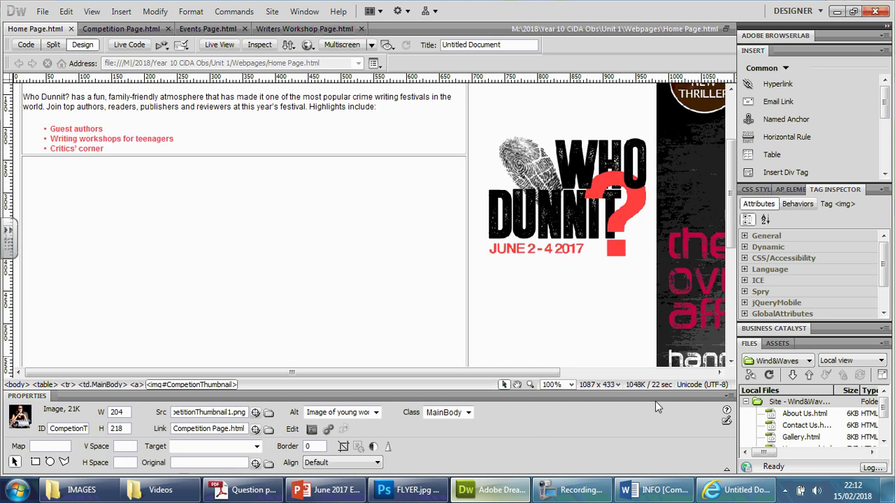
pyautogui.click(572, 384)
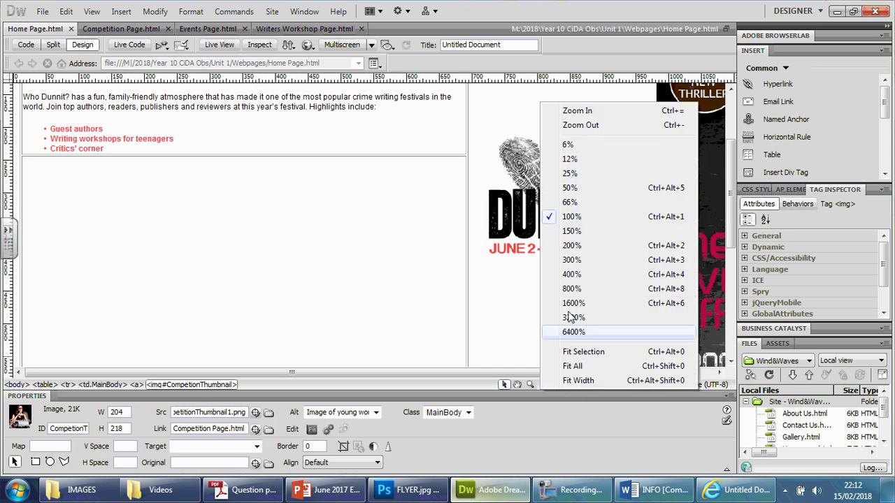
pyautogui.click(570, 188)
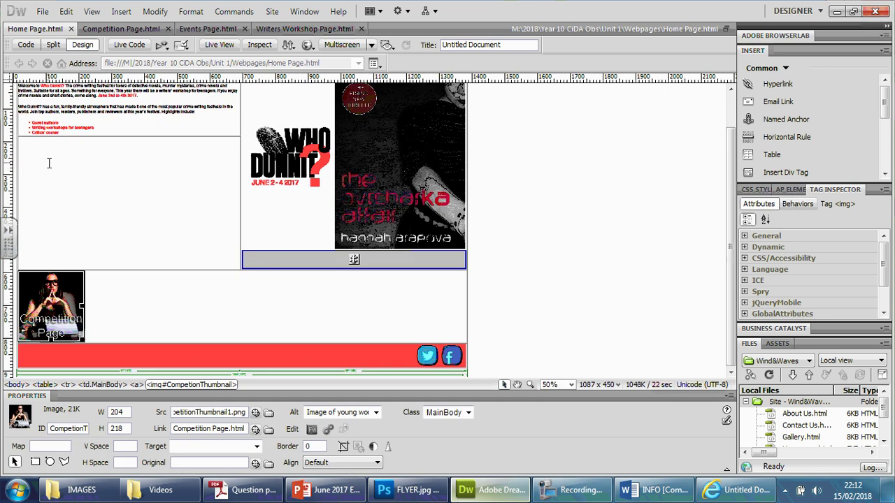
pyautogui.click(83, 219)
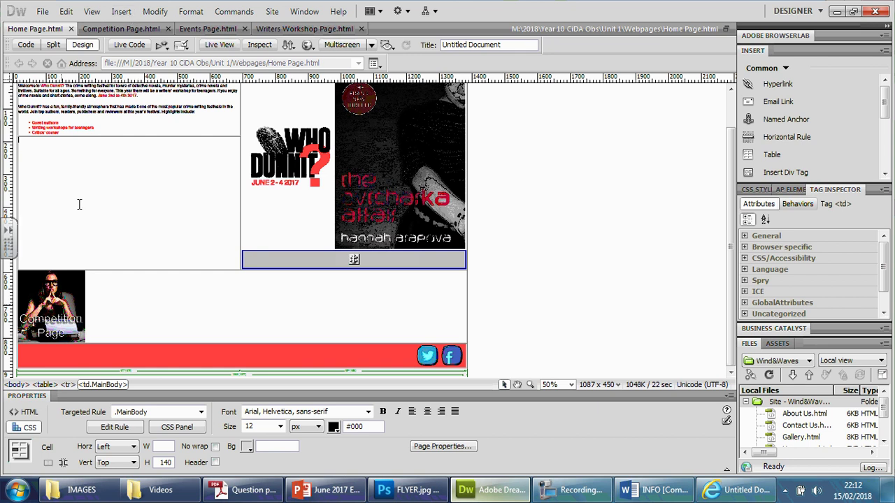
# Insert FLYER2.jpg without copying it, alt text 'Flyer with information of events that are planned'
pyautogui.click(122, 13)
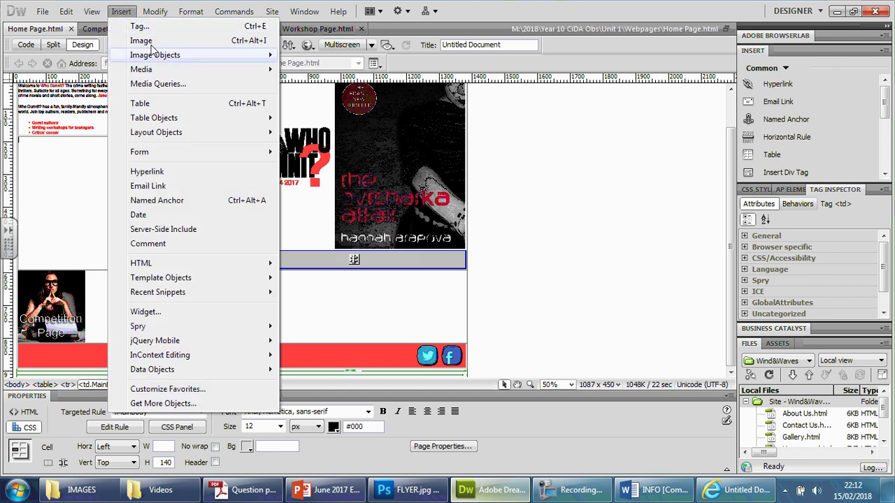
pyautogui.click(140, 41)
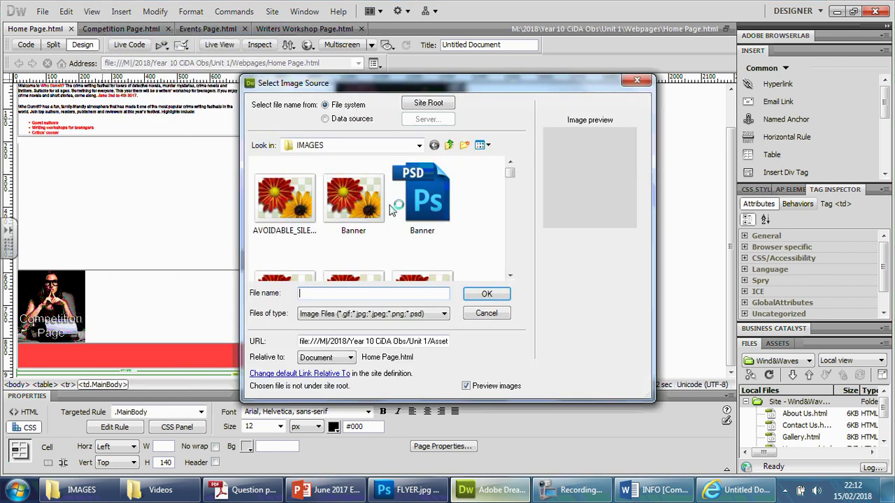
pyautogui.scroll(-2, 509, 279)
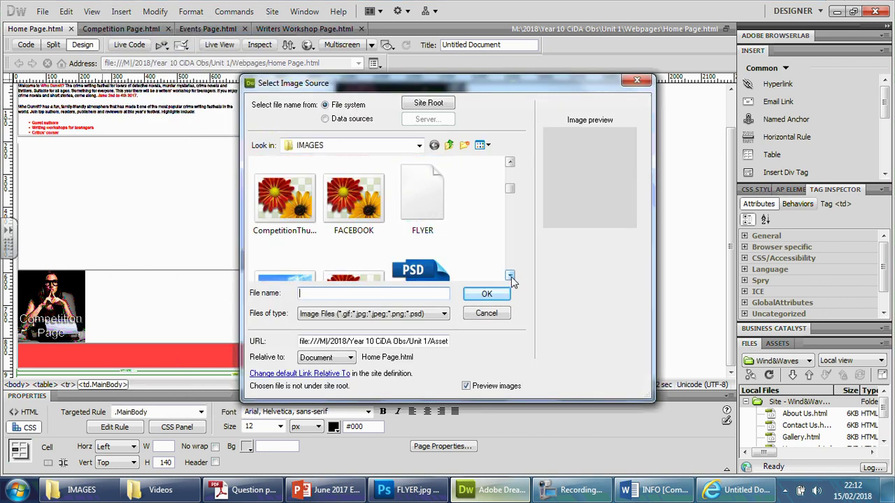
pyautogui.scroll(-1, 510, 276)
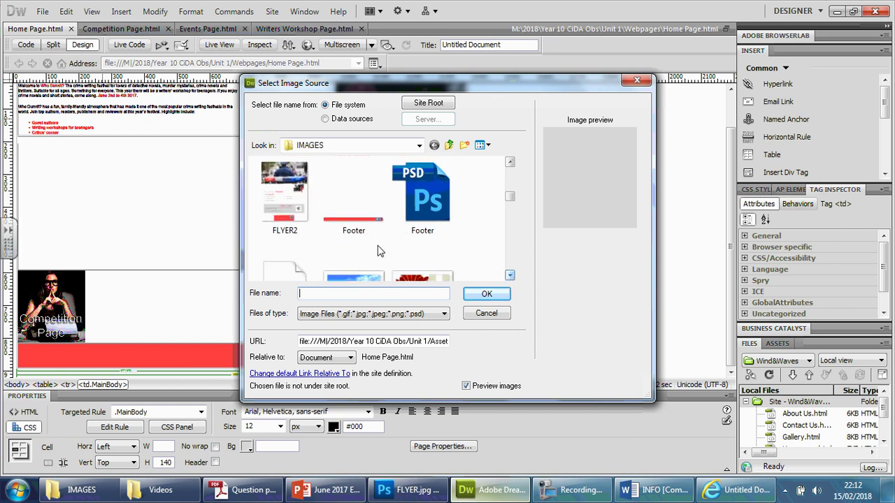
pyautogui.click(301, 212)
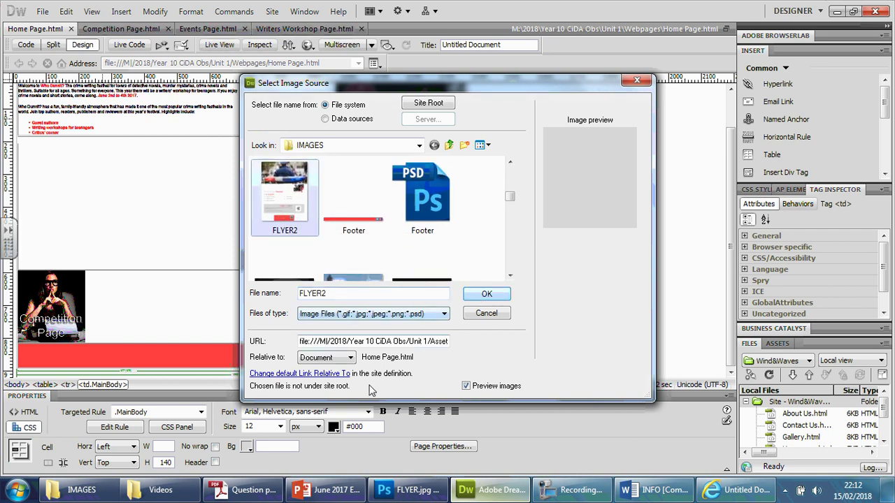
pyautogui.click(485, 296)
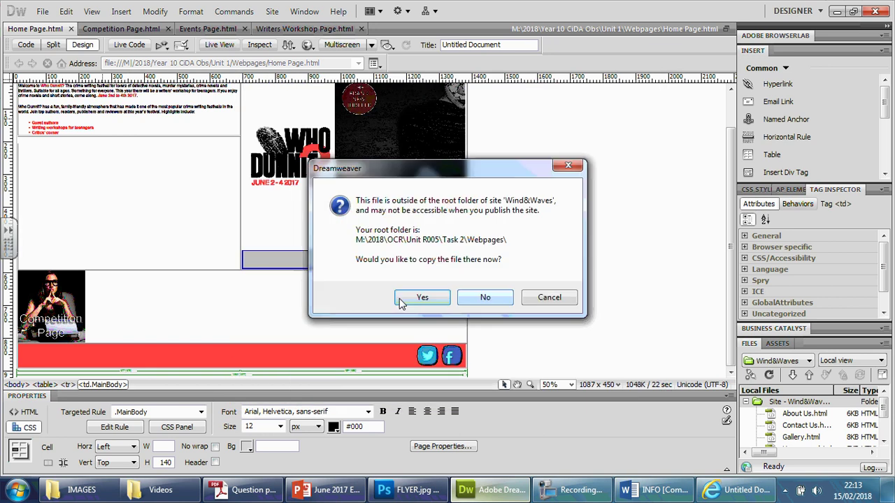
pyautogui.click(475, 300)
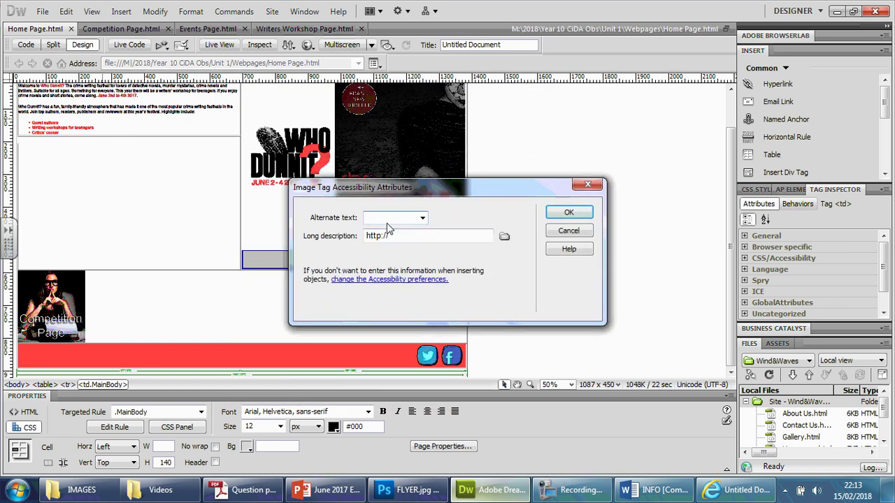
pyautogui.write('Fl')
pyautogui.write('yer with information')
pyautogui.write(' of events')
pyautogui.write(' that')
pyautogui.write(' are planned')
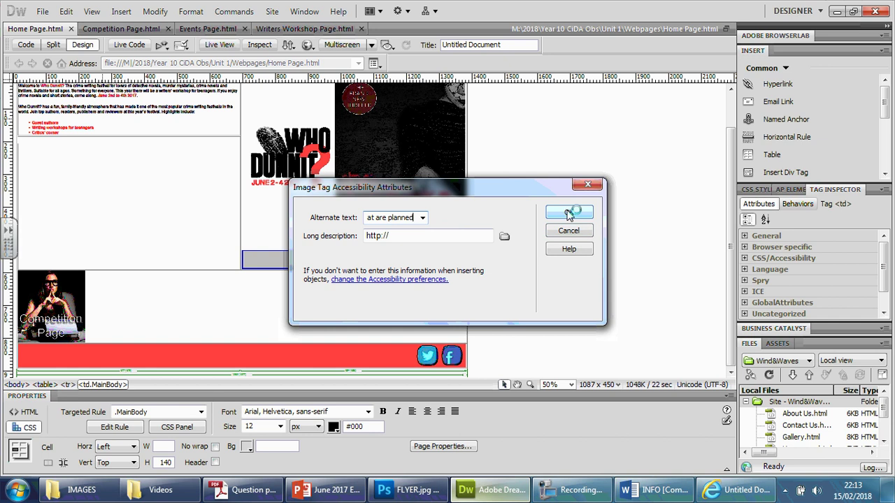
pyautogui.click(568, 214)
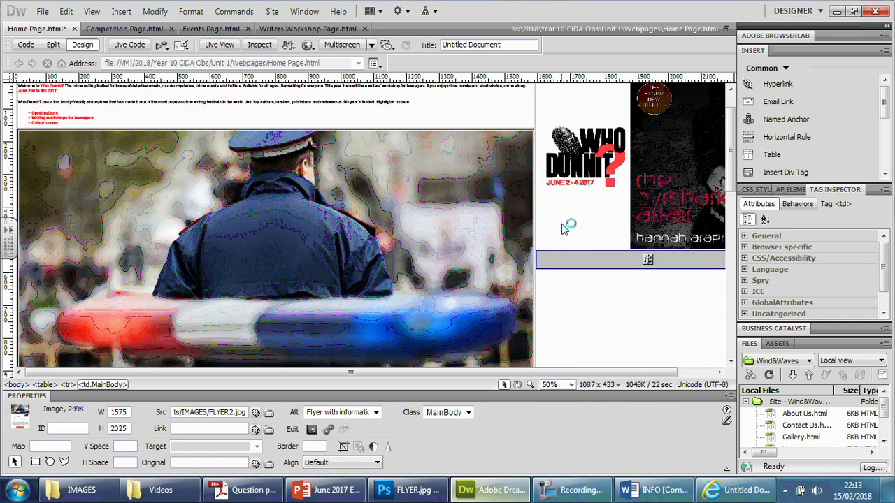
pyautogui.scroll(-8, 424, 236)
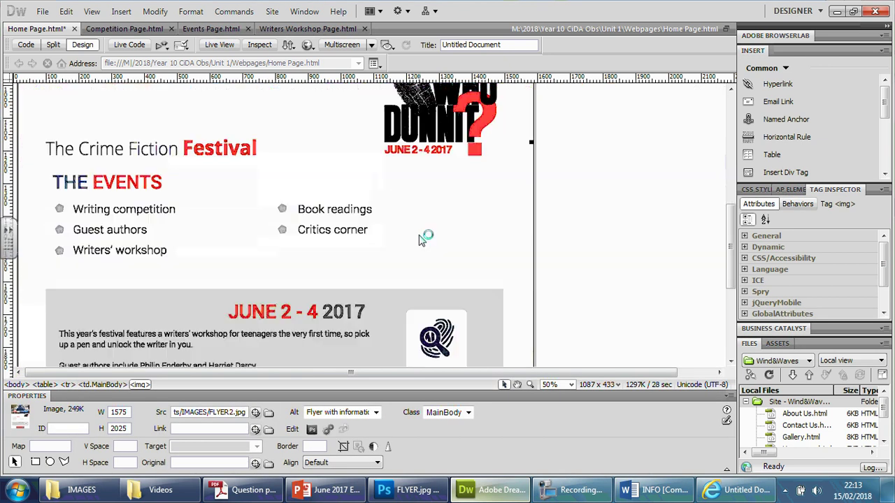
pyautogui.scroll(-3, 424, 236)
pyautogui.scroll(6, 423, 236)
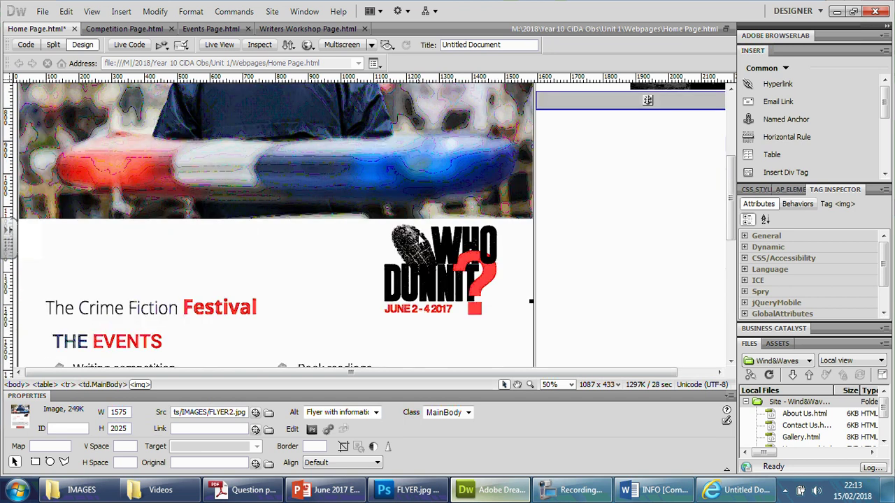
pyautogui.scroll(3, 420, 238)
pyautogui.scroll(2, 347, 213)
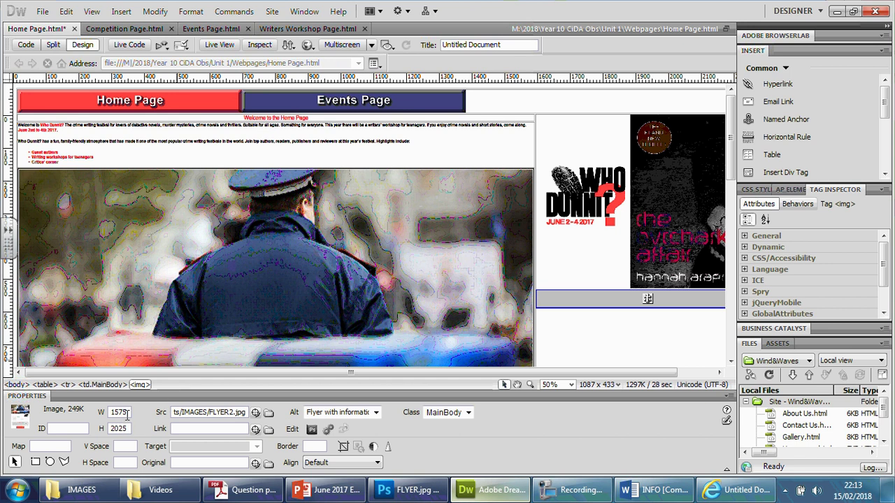
pyautogui.scroll(-5, 298, 285)
pyautogui.scroll(-5, 301, 283)
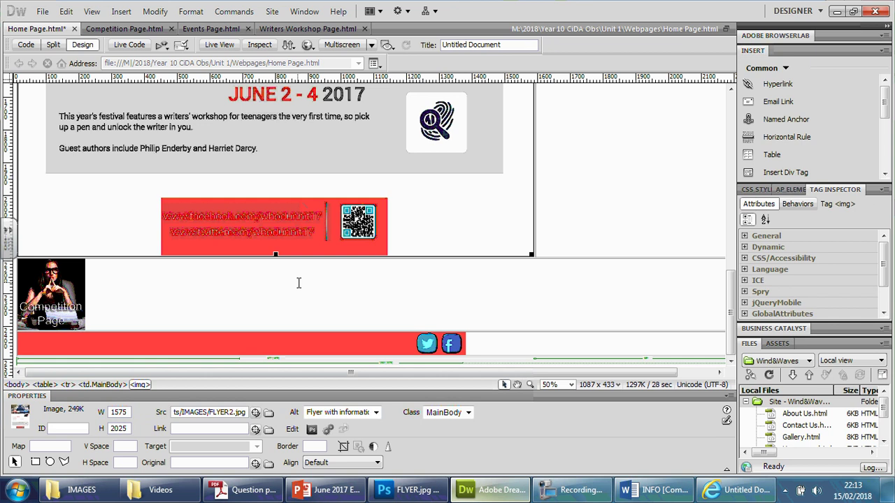
pyautogui.scroll(12, 466, 275)
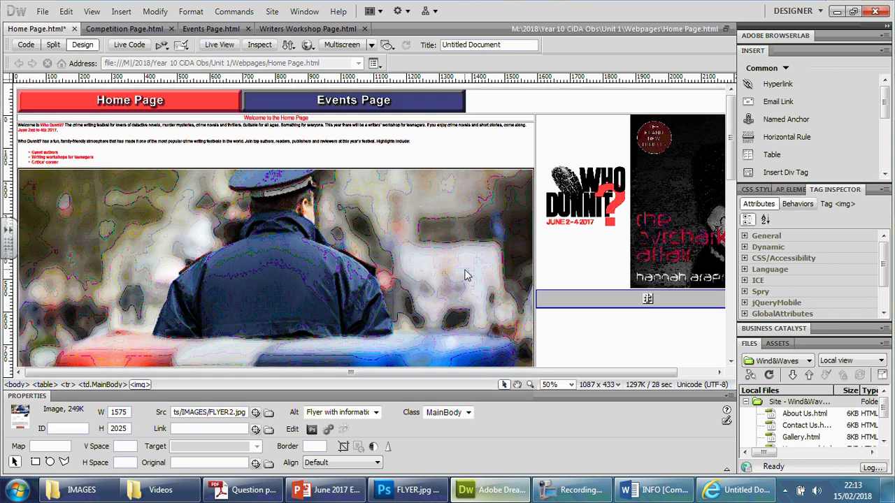
# Change the FLYER2.jpg flyer's width from 1575 to 680 px in Properties
pyautogui.click(212, 100)
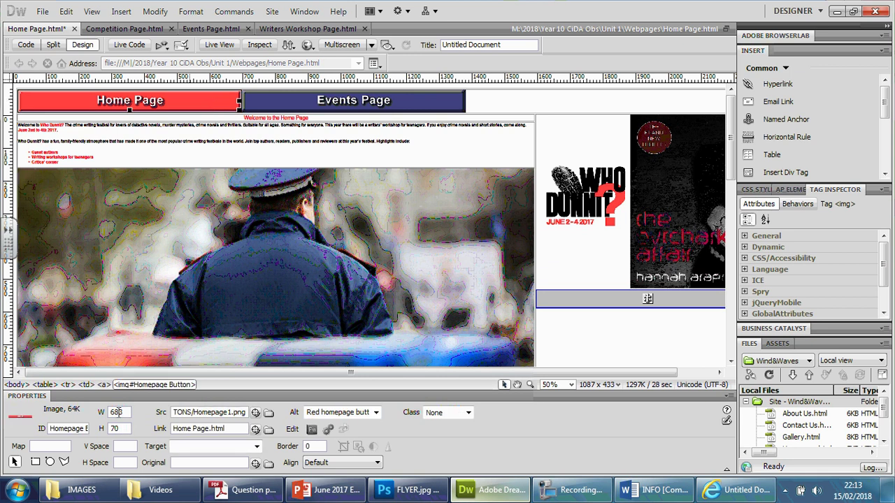
pyautogui.click(362, 229)
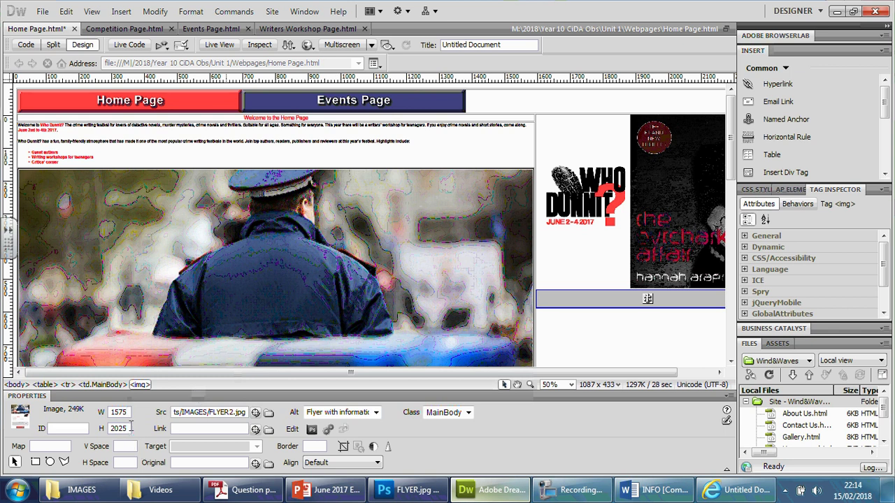
pyautogui.press('BackSpace')
pyautogui.press('BackSpace')
pyautogui.press('BackSpace')
pyautogui.press('BackSpace')
pyautogui.click(123, 428)
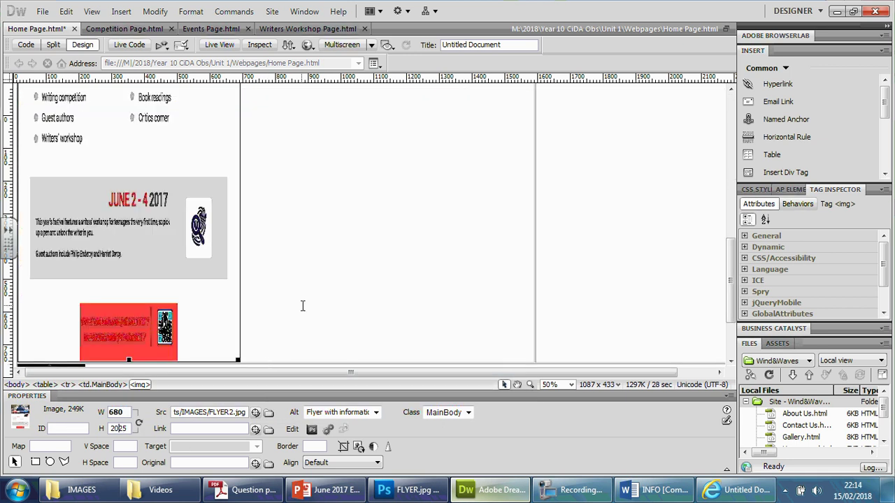
pyautogui.click(312, 245)
pyautogui.scroll(10, 311, 245)
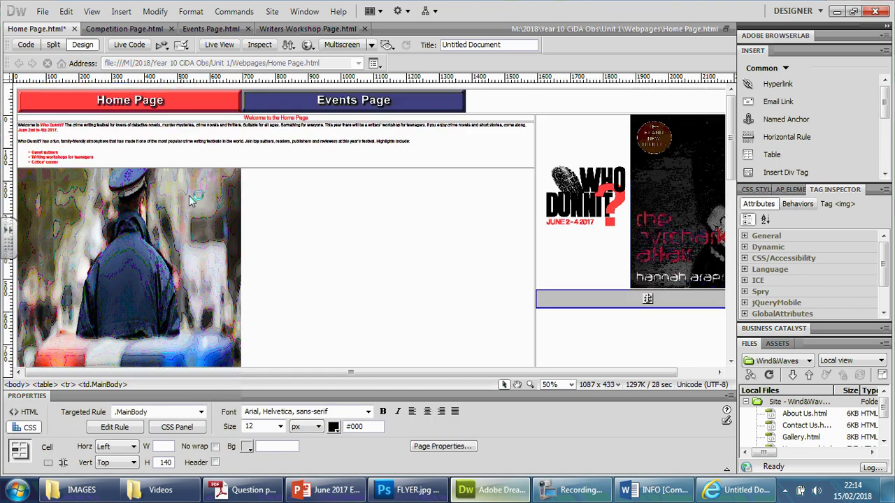
pyautogui.scroll(-8, 188, 238)
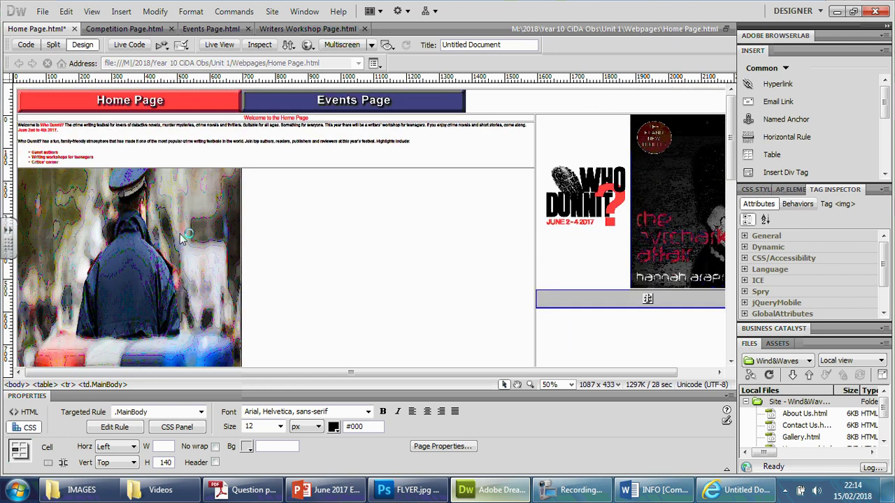
# Drag the flyer's bottom resize handle upward to shorten its height
pyautogui.click(377, 141)
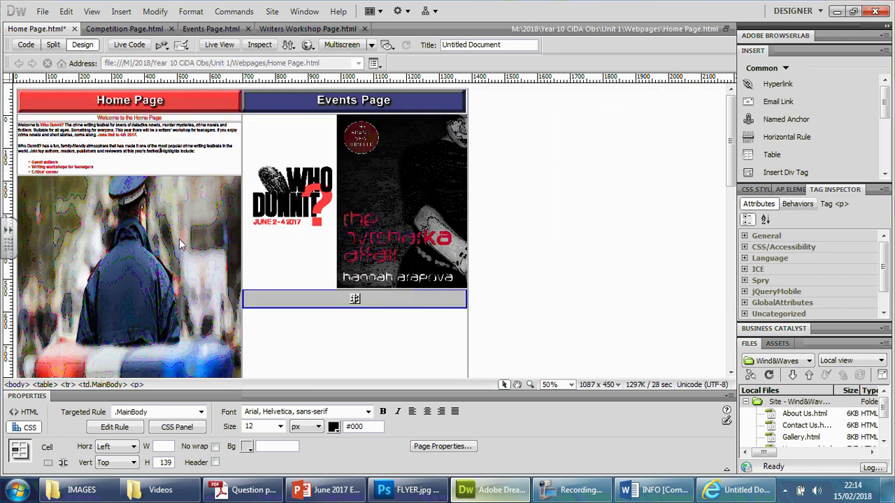
pyautogui.scroll(-5, 180, 245)
pyautogui.scroll(-8, 177, 243)
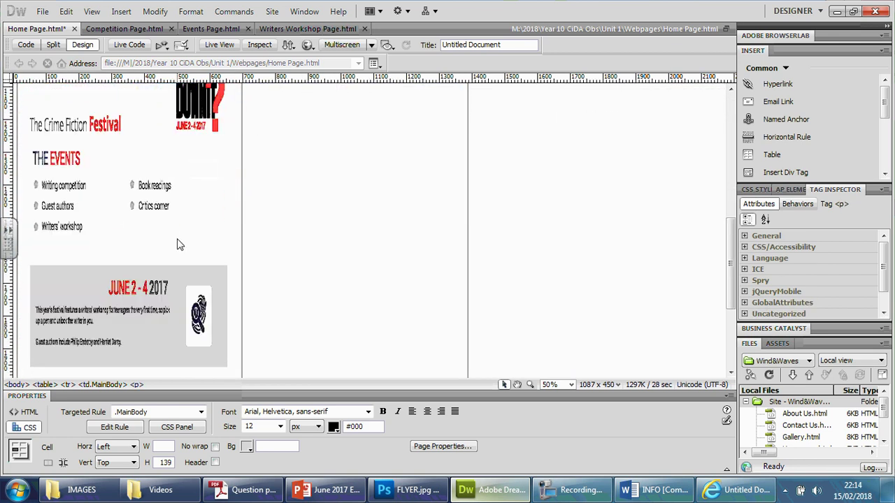
pyautogui.scroll(-3, 176, 239)
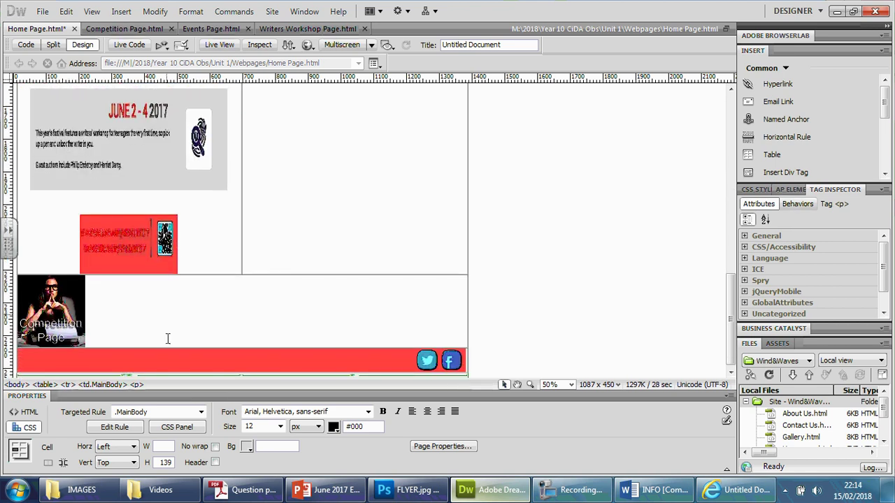
pyautogui.click(154, 210)
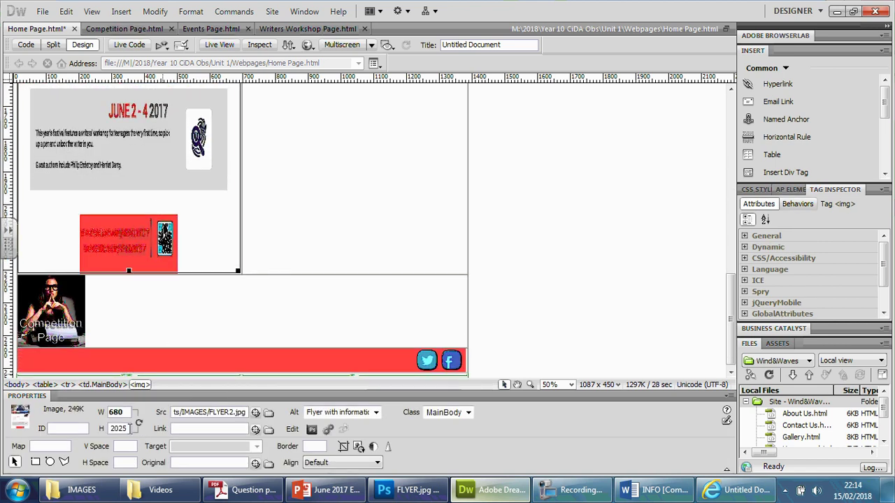
pyautogui.doubleClick(128, 429)
pyautogui.moveTo(132, 272); pyautogui.dragTo(138, 82)
pyautogui.scroll(5, 149, 197)
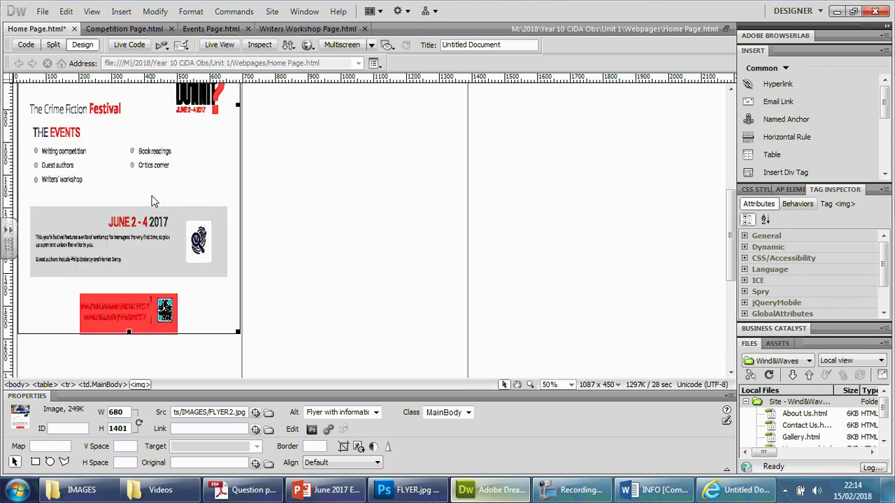
pyautogui.scroll(-3, 119, 337)
pyautogui.moveTo(129, 351); pyautogui.dragTo(129, 216)
pyautogui.click(315, 219)
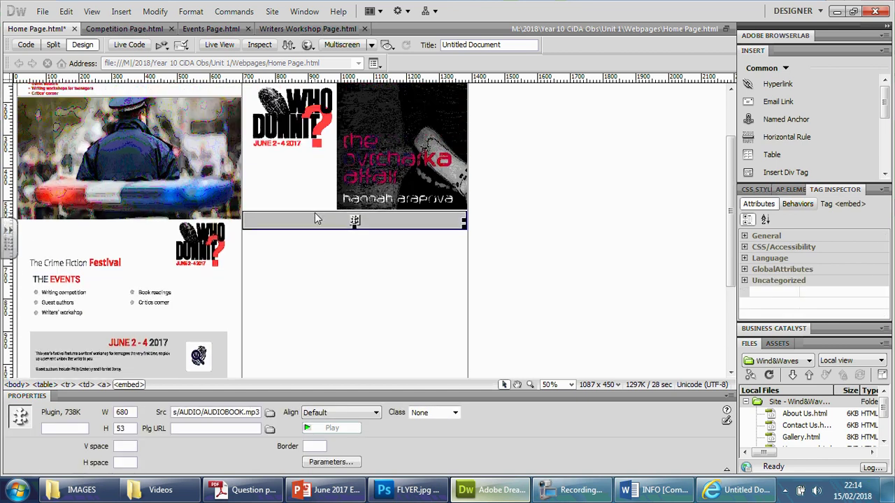
# Fine-tune the flyer to 680 x 749 px, save Home Page.html, and preview it in Internet Explorer
pyautogui.click(156, 295)
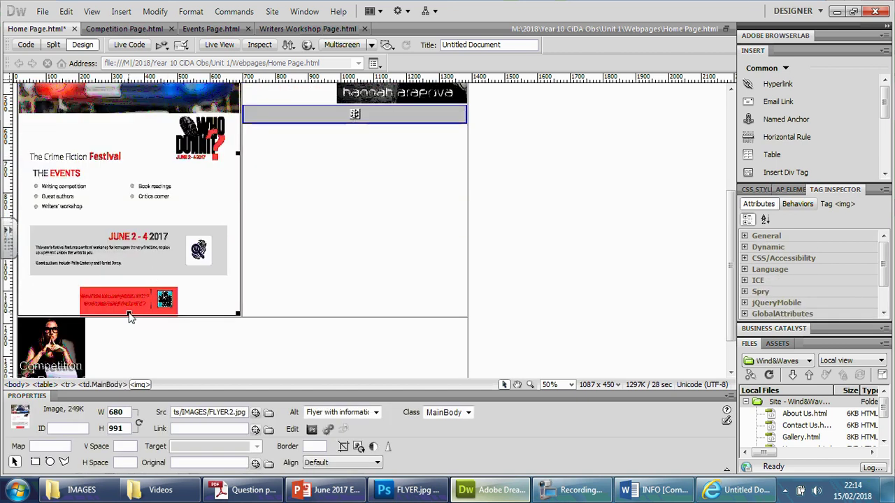
pyautogui.moveTo(128, 259); pyautogui.dragTo(130, 286)
pyautogui.scroll(3, 273, 218)
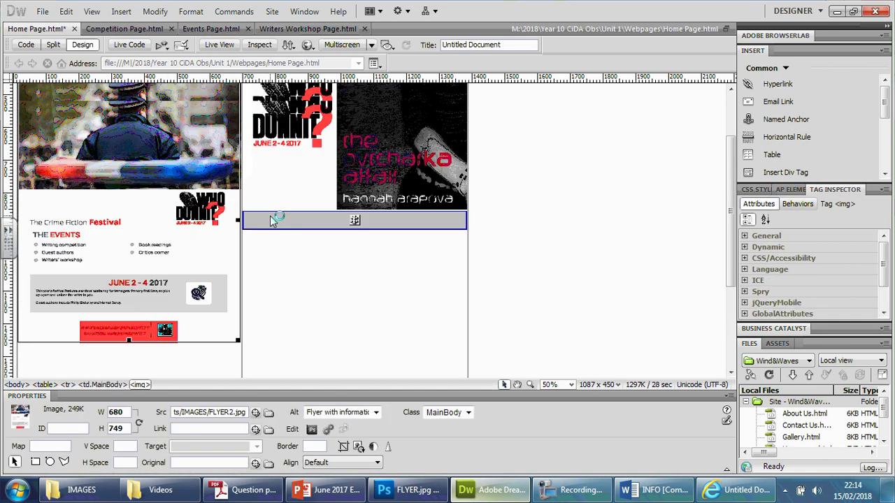
pyautogui.scroll(-2, 273, 221)
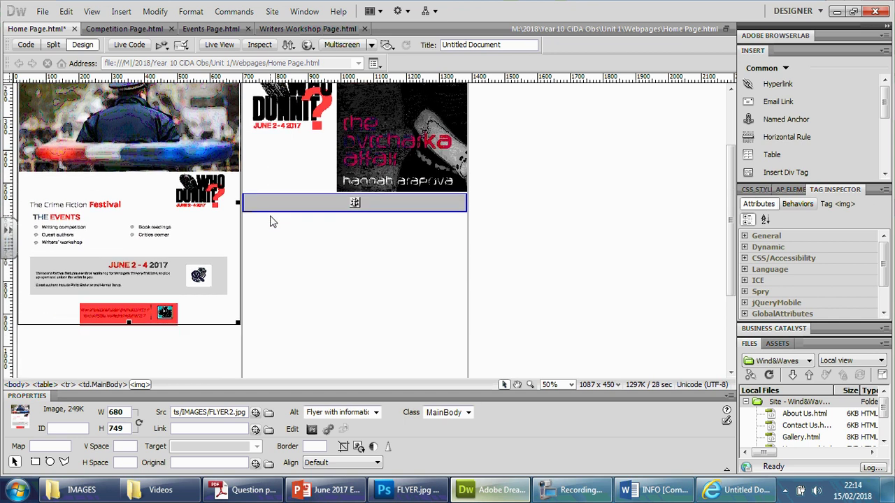
pyautogui.click(349, 275)
pyautogui.scroll(4, 297, 287)
pyautogui.scroll(-5, 288, 309)
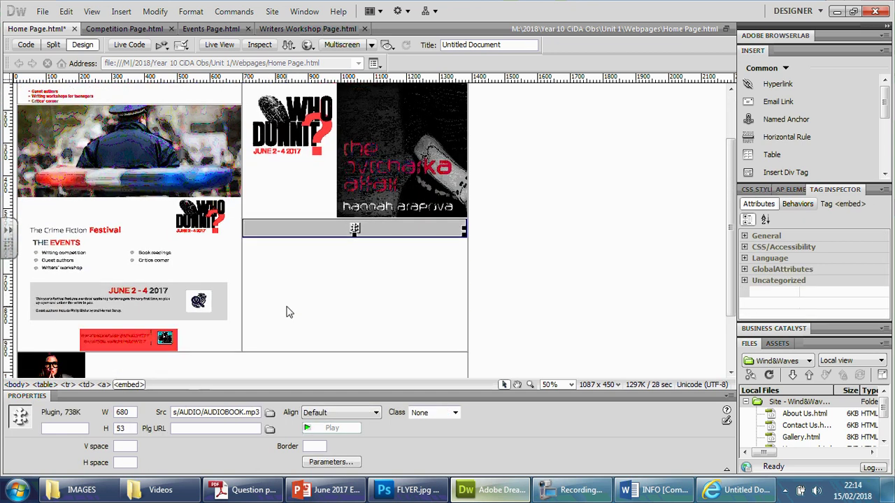
pyautogui.scroll(5, 286, 310)
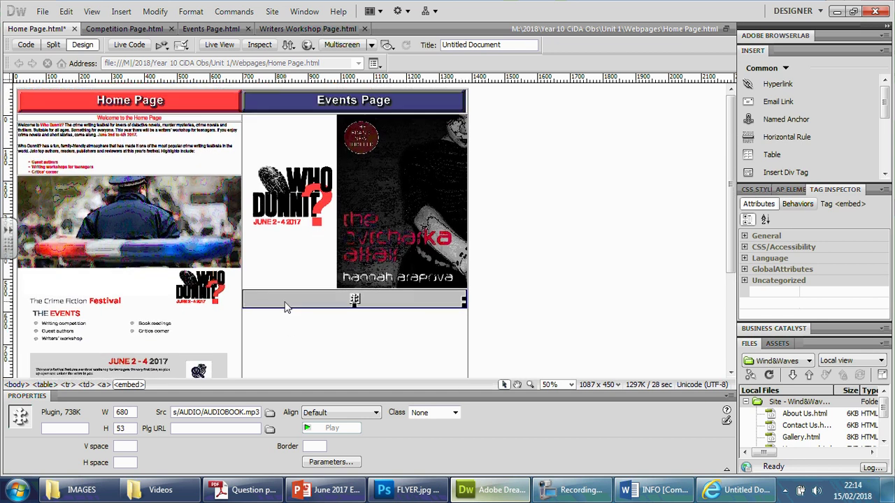
pyautogui.scroll(-4, 286, 306)
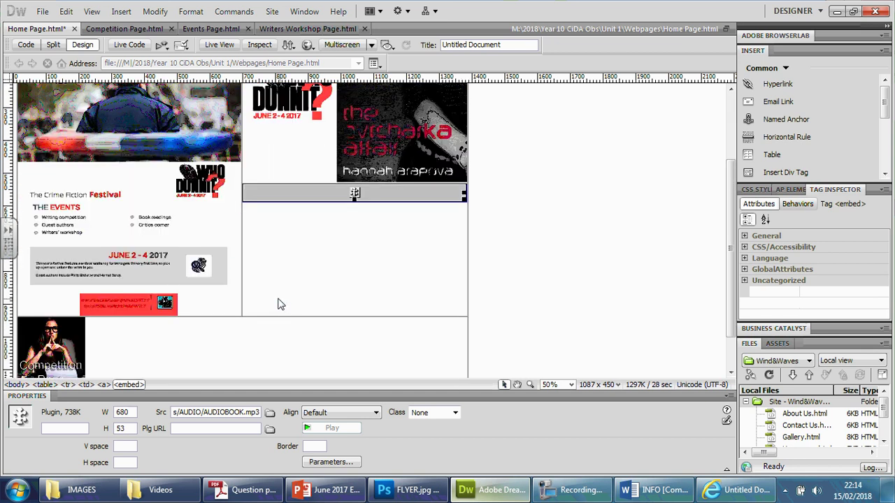
pyautogui.scroll(3, 270, 305)
pyautogui.scroll(-1, 256, 306)
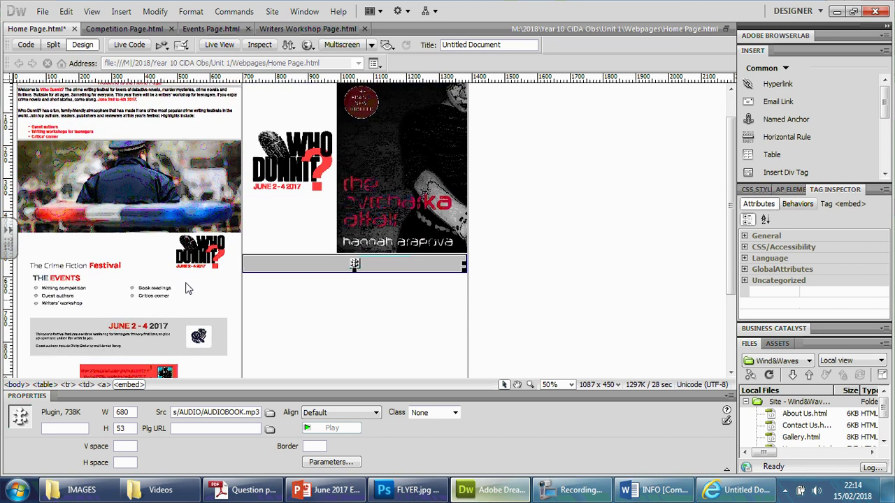
pyautogui.click(258, 304)
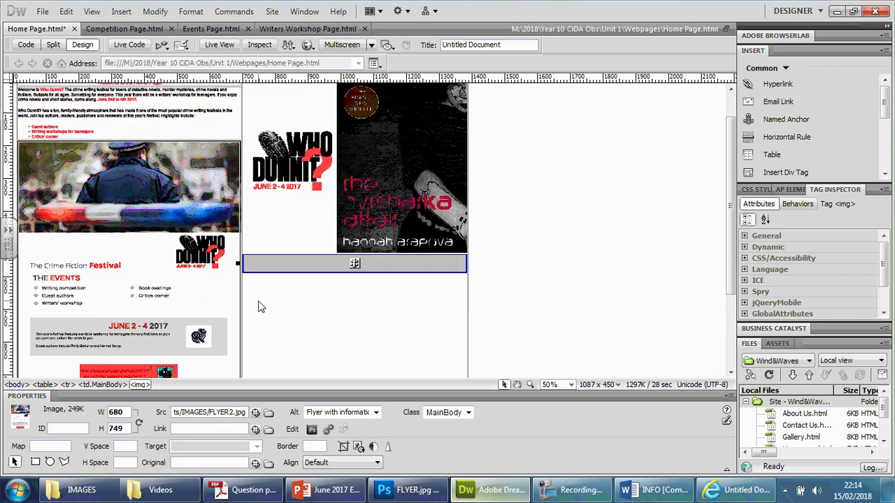
pyautogui.scroll(2, 258, 306)
pyautogui.hotkey('ctrl', 's')
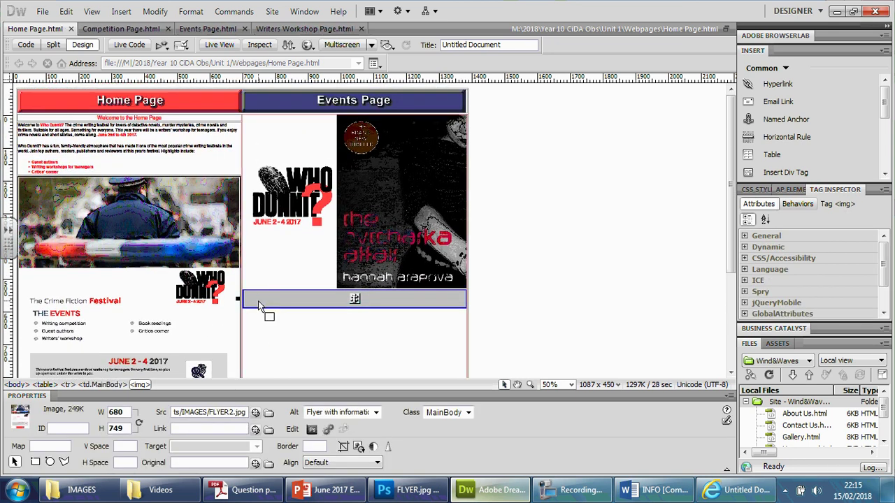
pyautogui.press('F12')
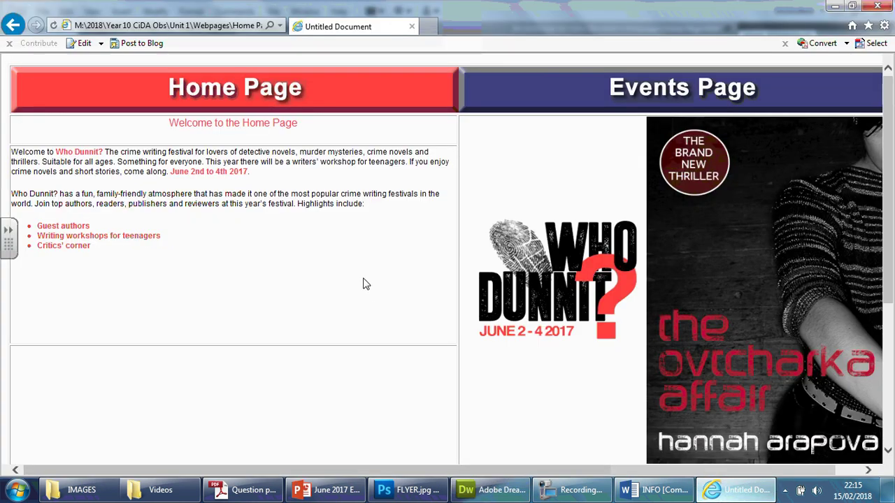
# Reload the preview, scroll through the flyer and events content, then return to Dreamweaver
pyautogui.click(217, 106)
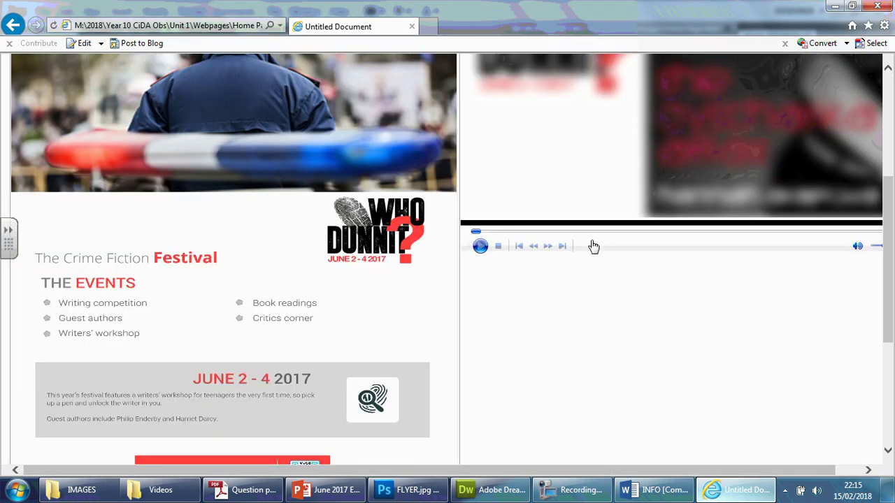
pyautogui.scroll(-3, 350, 217)
pyautogui.scroll(6, 234, 200)
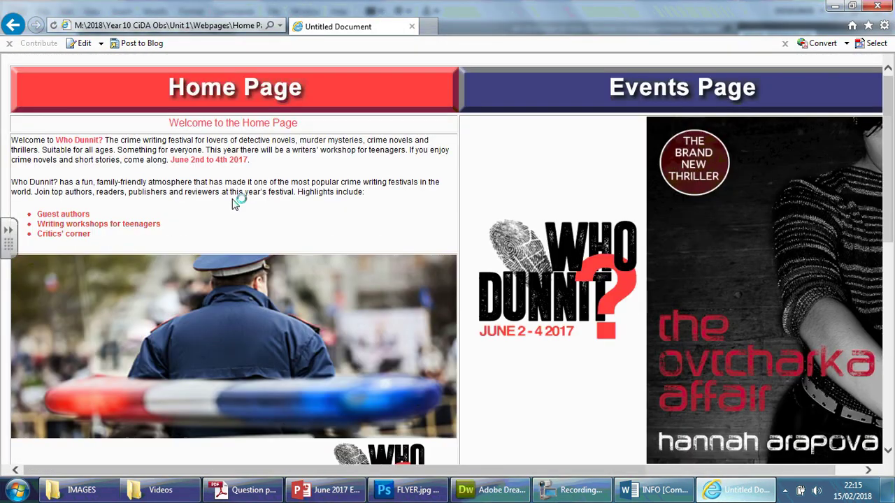
pyautogui.scroll(-4, 235, 202)
pyautogui.scroll(4, 419, 266)
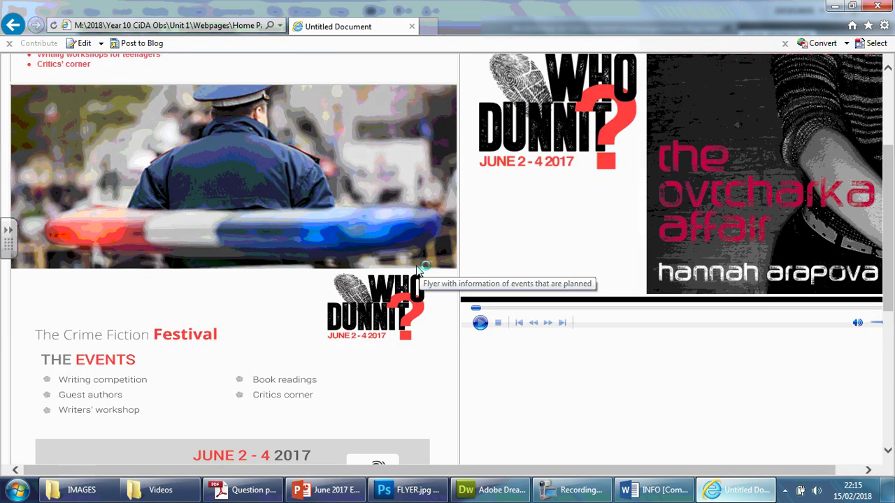
pyautogui.scroll(-3, 414, 264)
pyautogui.scroll(3, 412, 253)
pyautogui.scroll(-1, 420, 262)
pyautogui.scroll(-1, 429, 272)
pyautogui.scroll(-3, 385, 235)
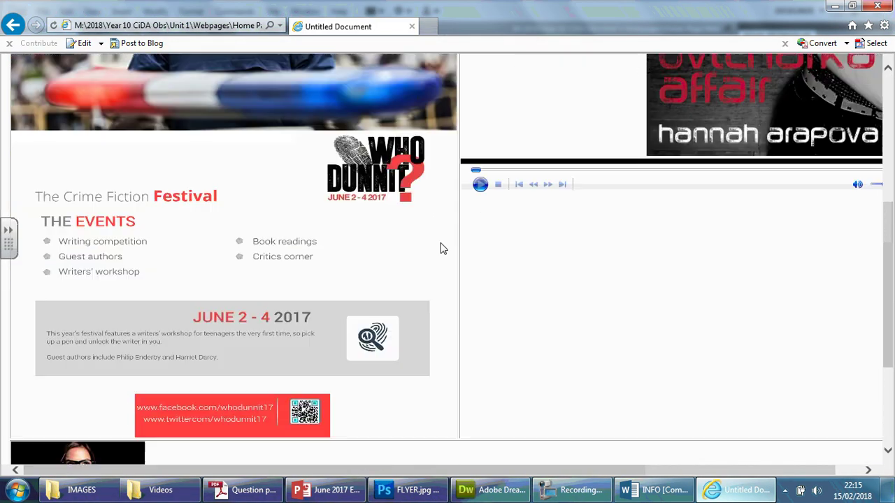
pyautogui.scroll(-1, 445, 247)
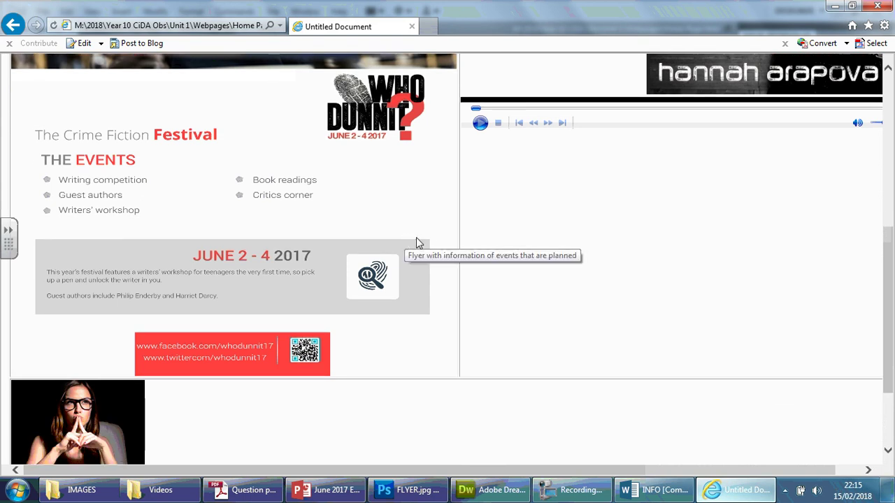
pyautogui.scroll(6, 329, 234)
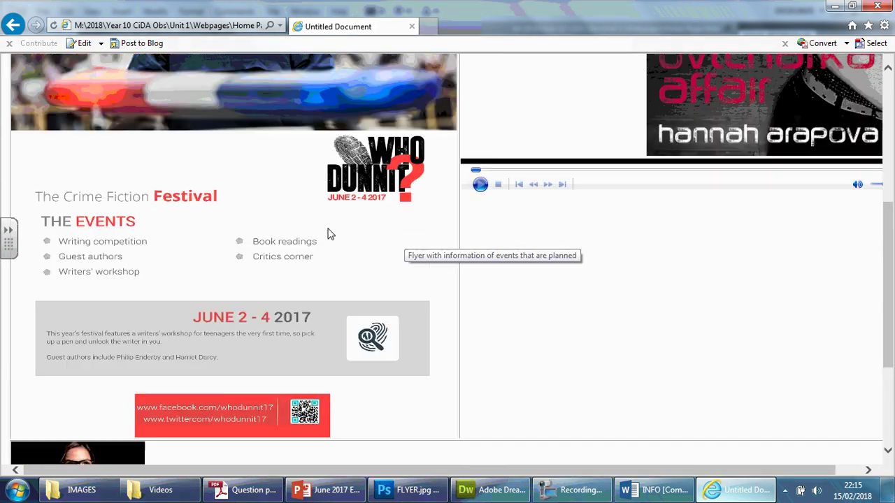
pyautogui.scroll(-3, 330, 233)
pyautogui.scroll(3, 330, 233)
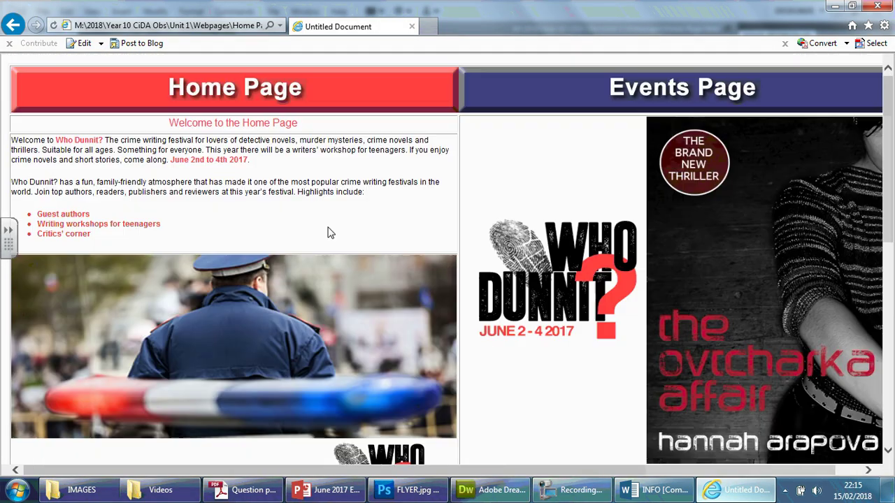
pyautogui.scroll(-7, 330, 233)
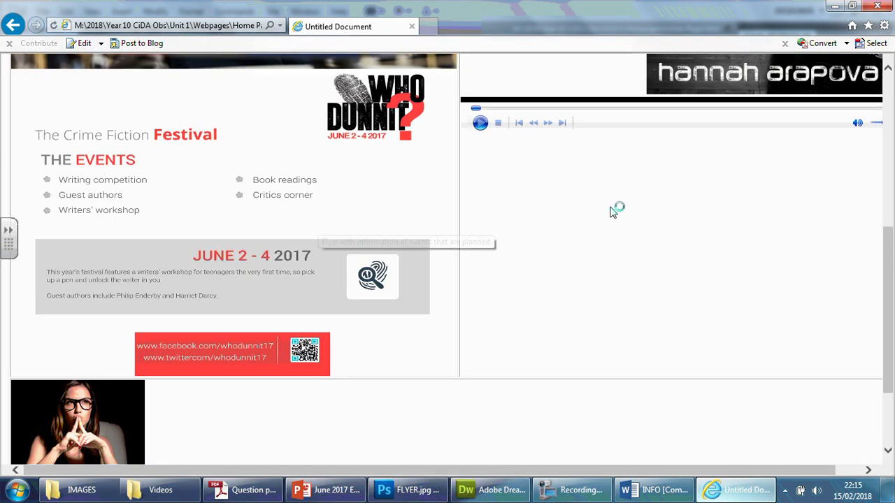
pyautogui.scroll(-3, 88, 330)
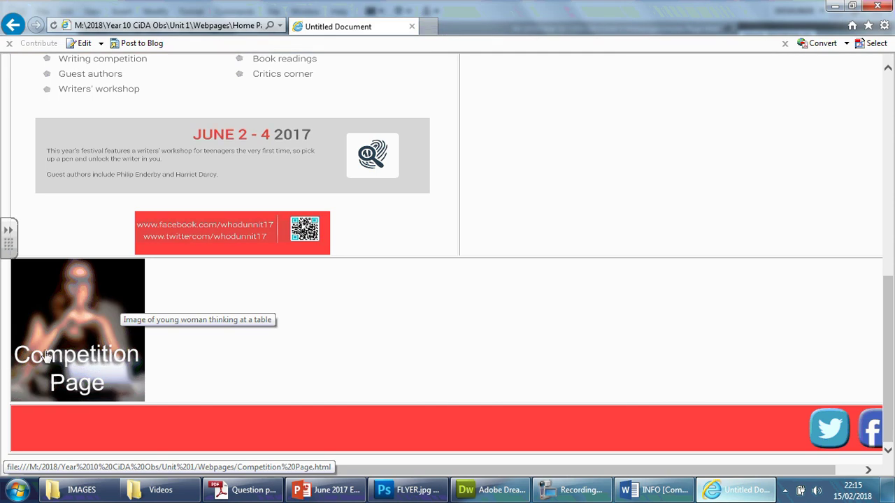
pyautogui.scroll(3, 450, 315)
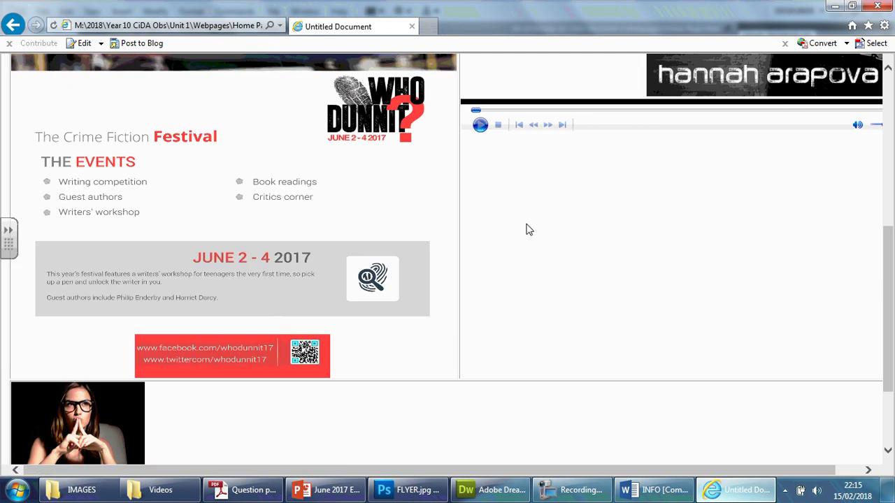
pyautogui.scroll(9, 451, 274)
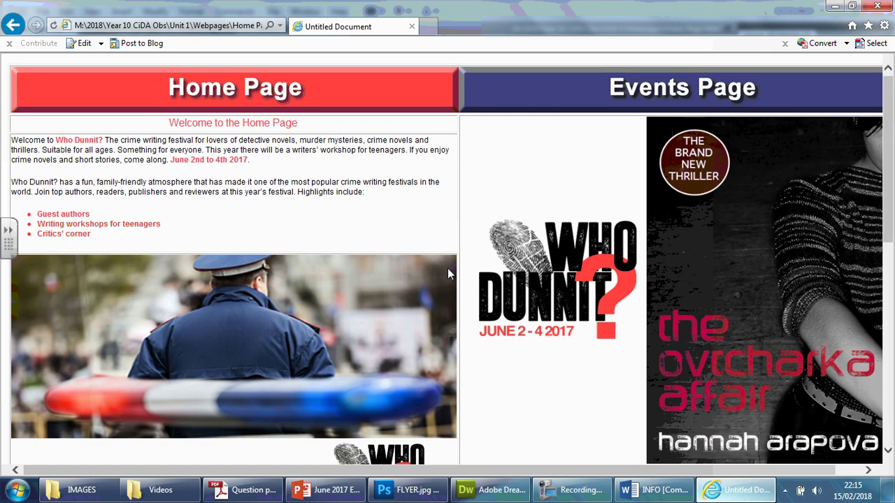
pyautogui.scroll(-10, 448, 268)
pyautogui.scroll(7, 441, 266)
pyautogui.scroll(3, 438, 271)
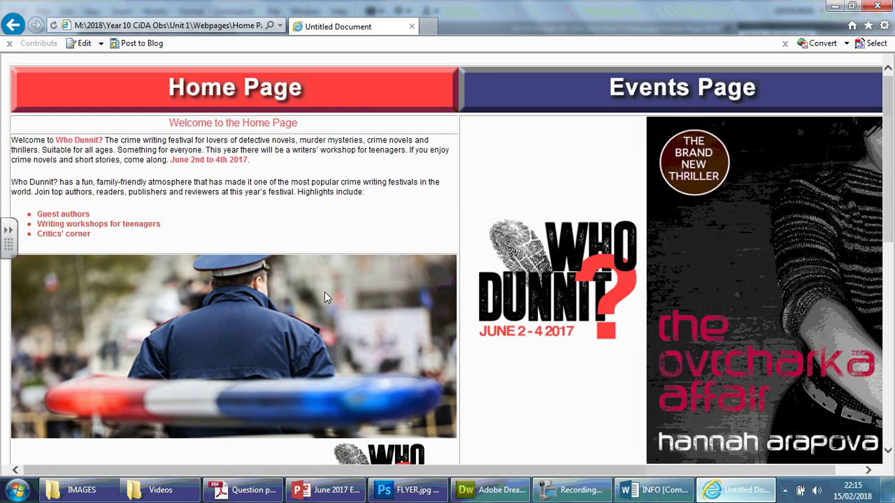
pyautogui.scroll(-4, 266, 321)
pyautogui.scroll(1, 307, 277)
pyautogui.scroll(3, 308, 280)
pyautogui.scroll(-2, 307, 300)
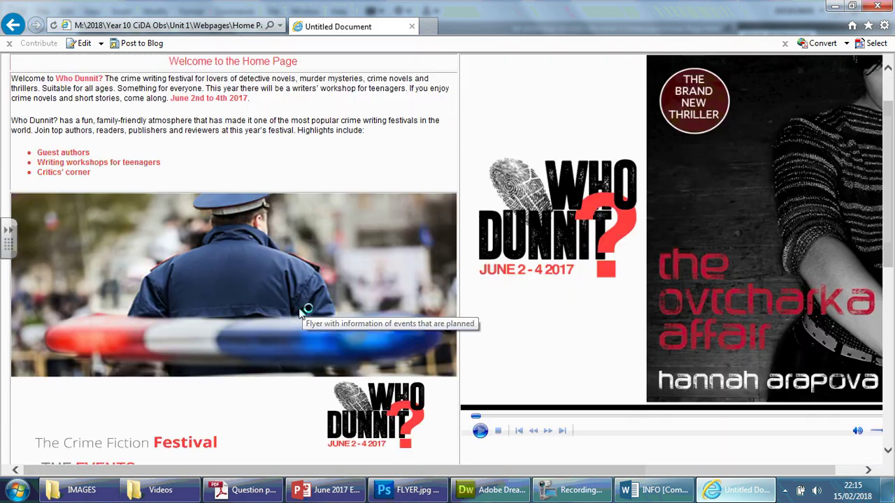
pyautogui.scroll(2, 300, 311)
pyautogui.scroll(-2, 301, 310)
pyautogui.scroll(2, 299, 309)
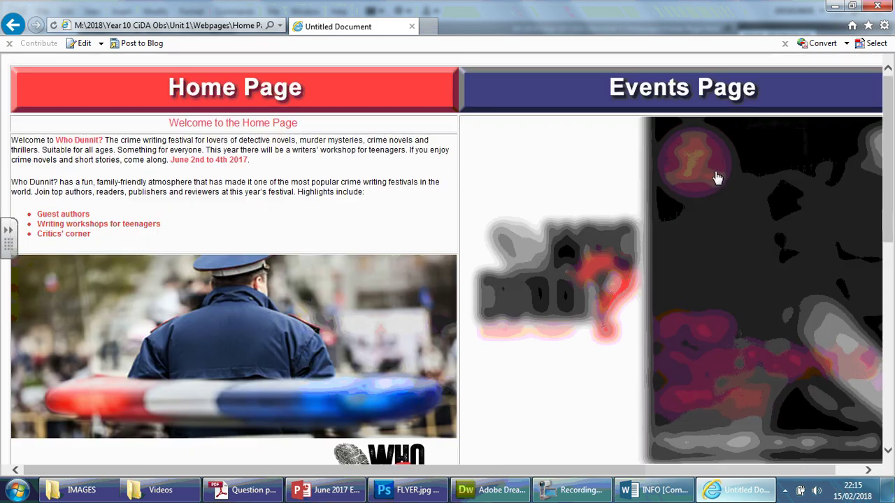
pyautogui.hotkey('alt', 'Tab')
pyautogui.scroll(-3, 289, 270)
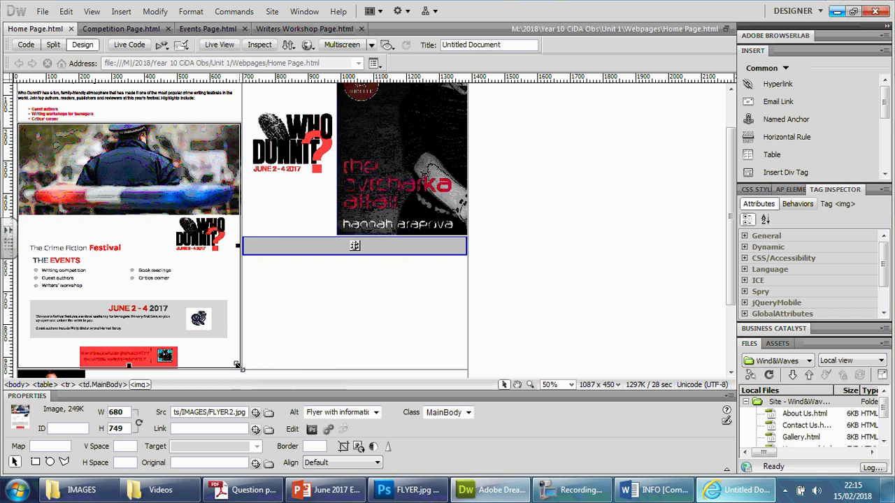
# Drag the flyer's corner handle to resize it to 486 x 577 px
pyautogui.moveTo(238, 364); pyautogui.dragTo(116, 301)
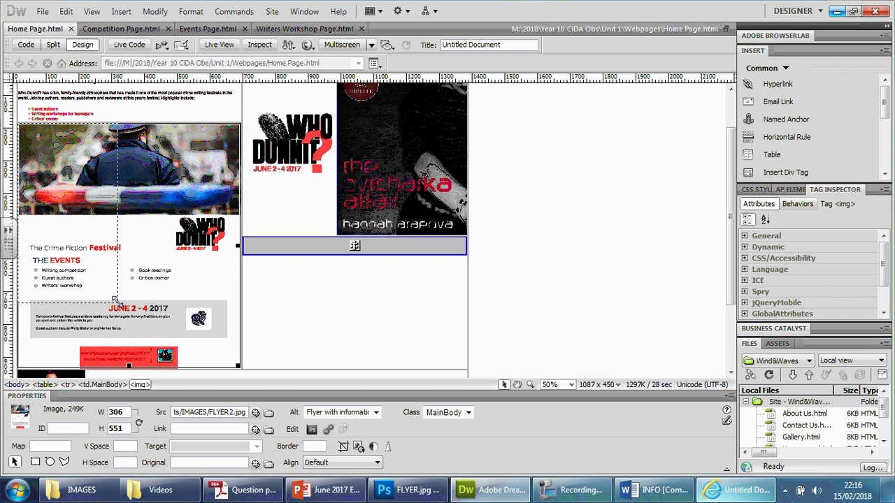
pyautogui.moveTo(116, 300); pyautogui.dragTo(174, 309)
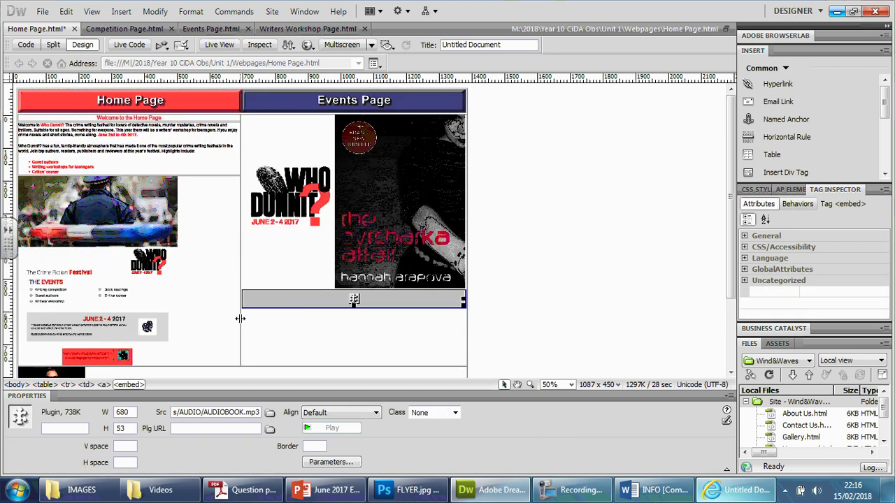
# Preview the saved home page in Internet Explorer, reload it, and scroll past the smaller flyer
pyautogui.press('F12')
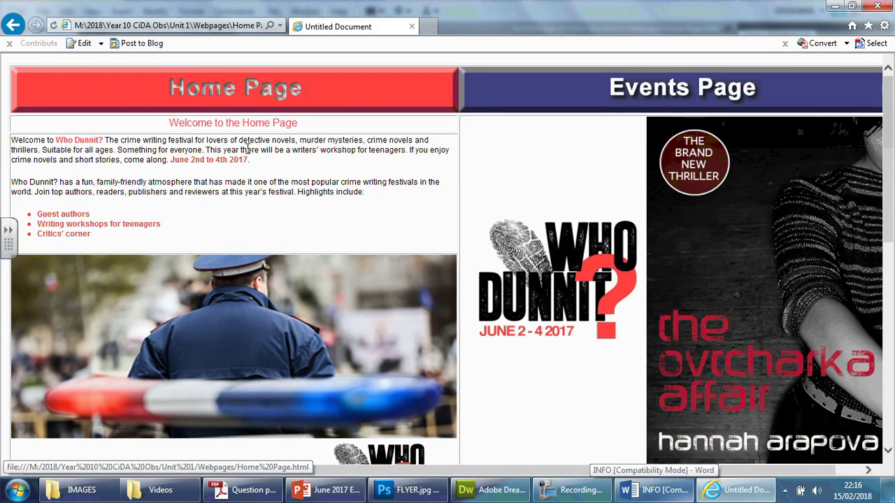
pyautogui.click(298, 93)
pyautogui.scroll(-3, 530, 201)
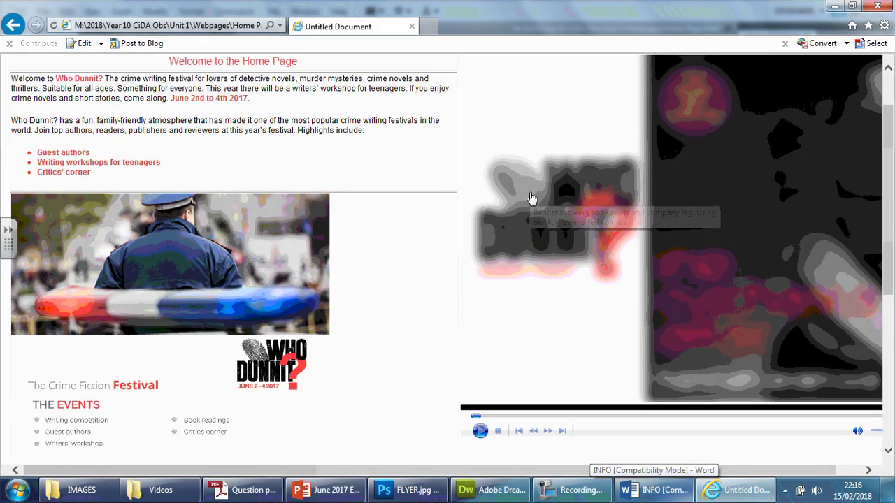
pyautogui.scroll(-3, 170, 273)
pyautogui.scroll(3, 170, 273)
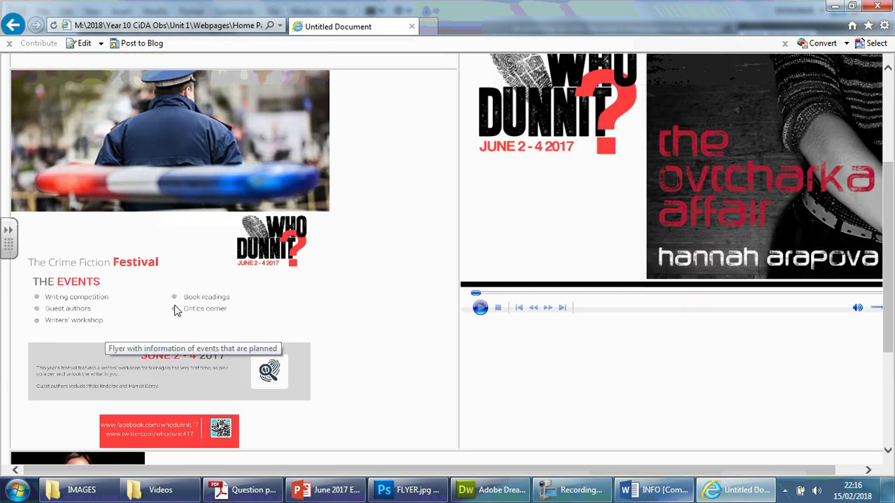
pyautogui.scroll(-2, 245, 334)
pyautogui.scroll(5, 235, 326)
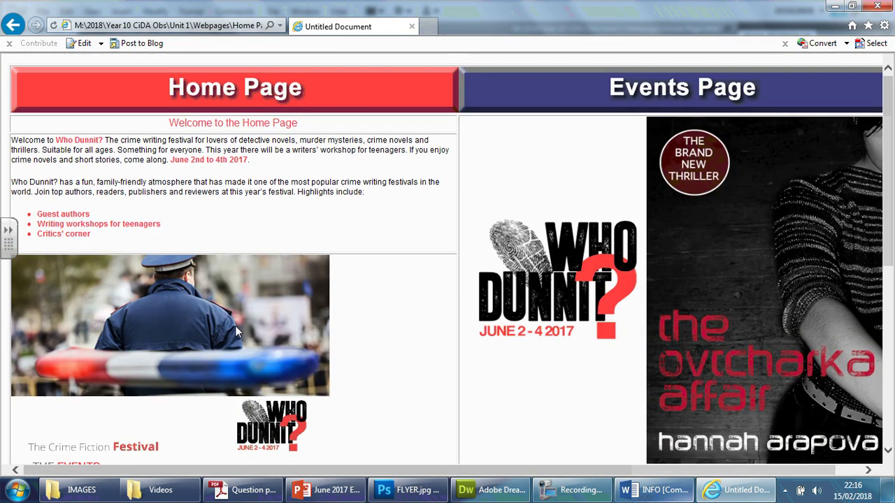
pyautogui.scroll(-2, 234, 326)
pyautogui.scroll(2, 231, 325)
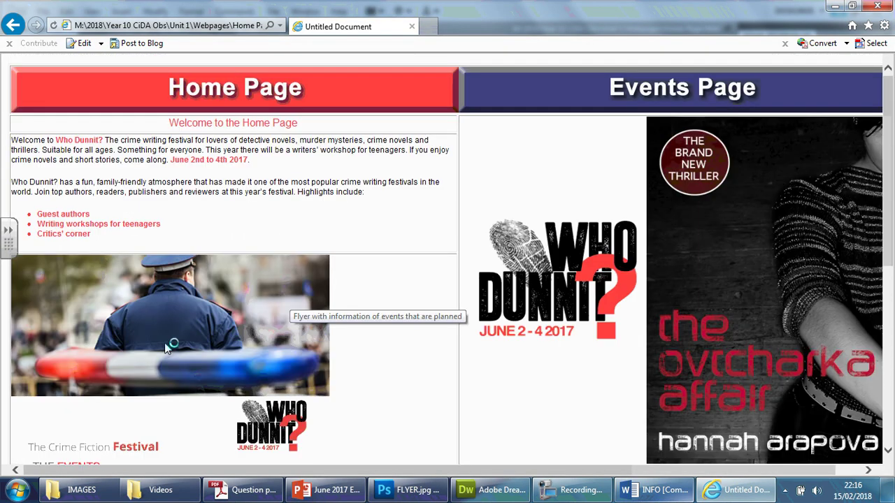
pyautogui.scroll(-4, 207, 295)
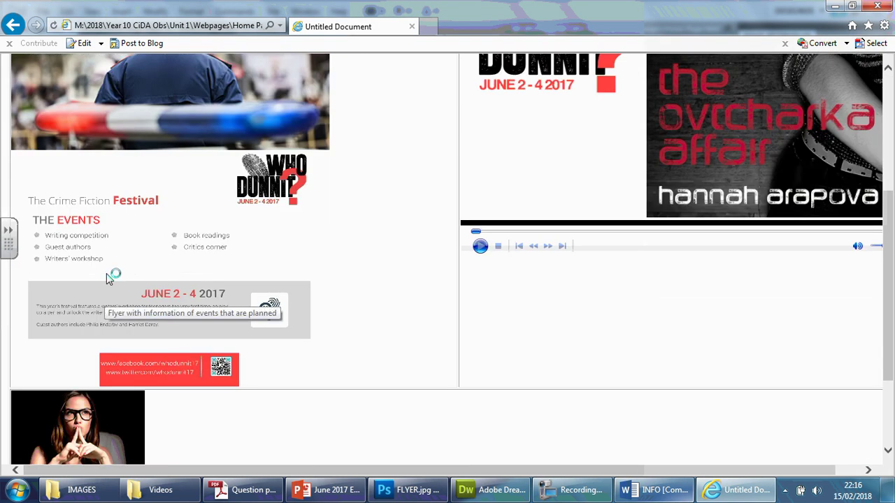
# Back in Dreamweaver, drag the flyer wider toward 680 px and save Home Page.html
pyautogui.click(489, 491)
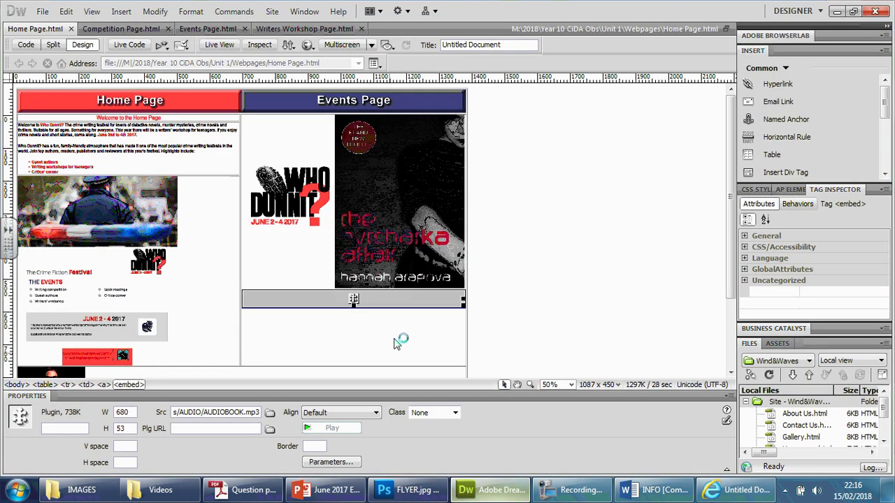
pyautogui.moveTo(467, 313); pyautogui.dragTo(472, 312)
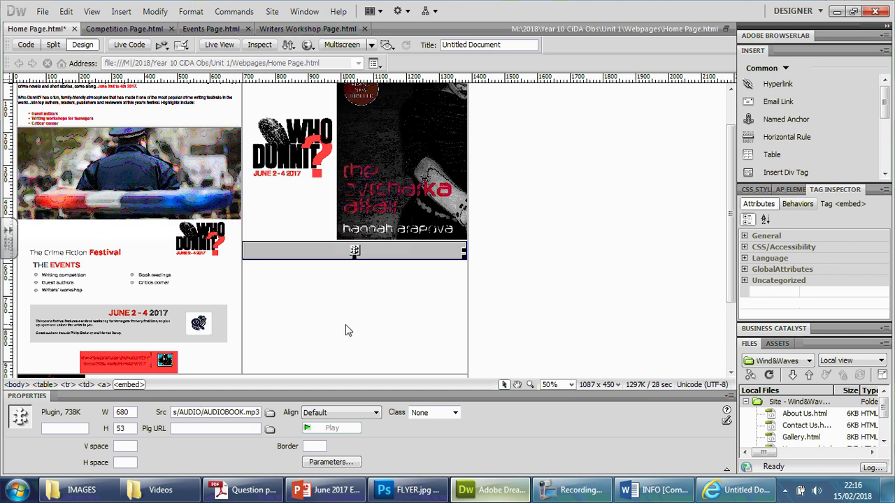
pyautogui.hotkey('ctrl', 's')
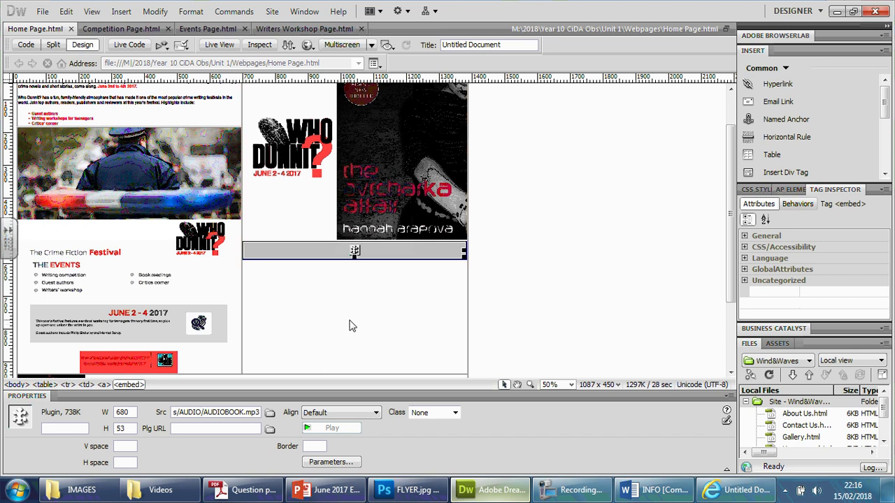
pyautogui.scroll(2, 351, 325)
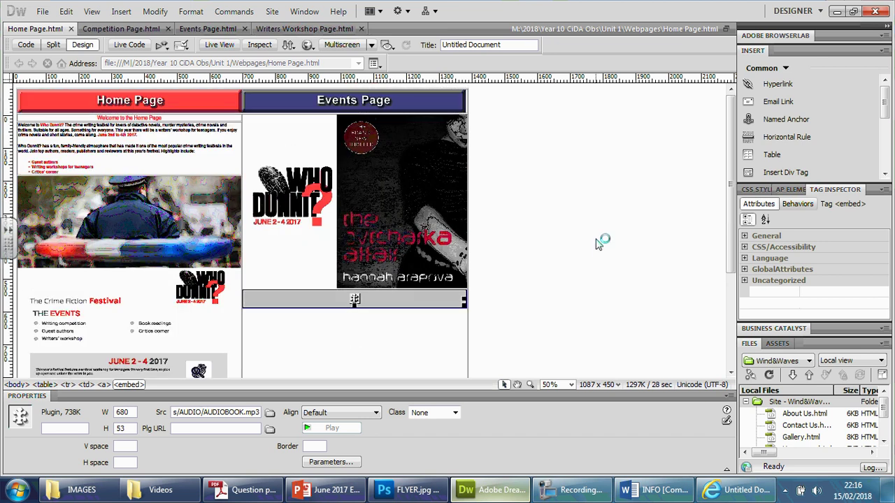
pyautogui.scroll(-3, 174, 266)
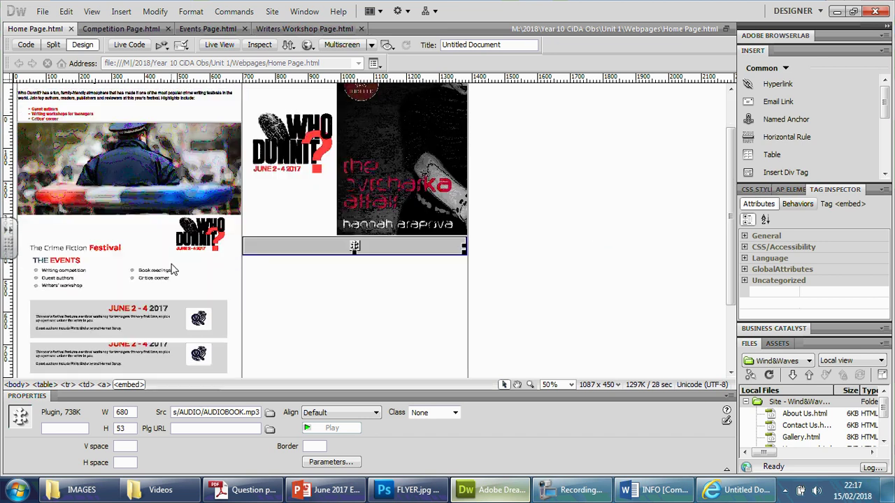
pyautogui.scroll(3, 174, 270)
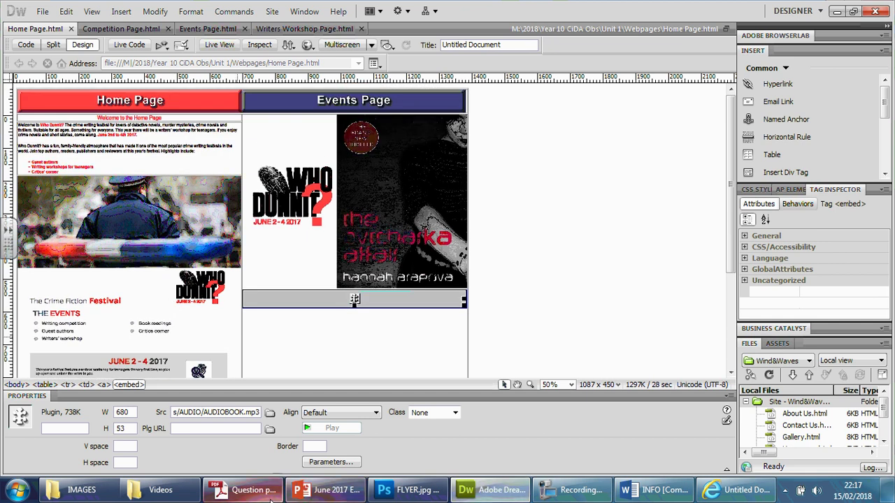
# In the question paper, highlight the file-formats requirement and the jpg extension of FLYER.jpg
pyautogui.click(248, 489)
pyautogui.scroll(15, 475, 299)
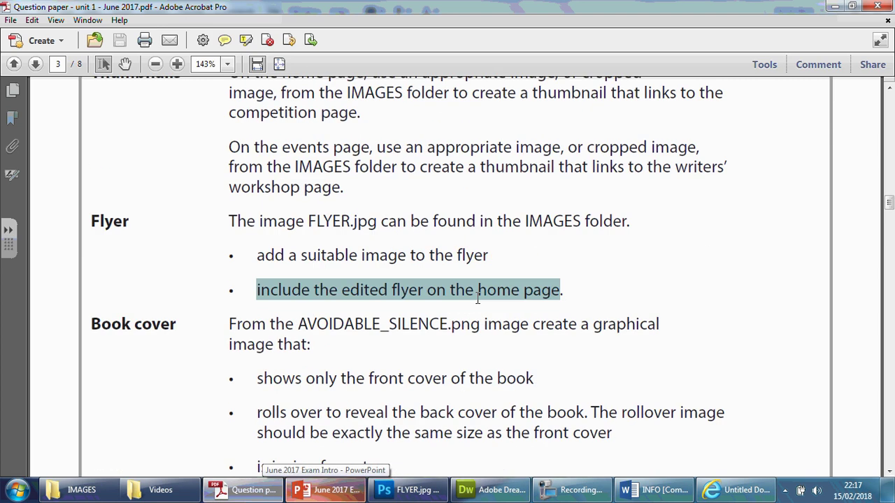
pyautogui.scroll(1, 470, 285)
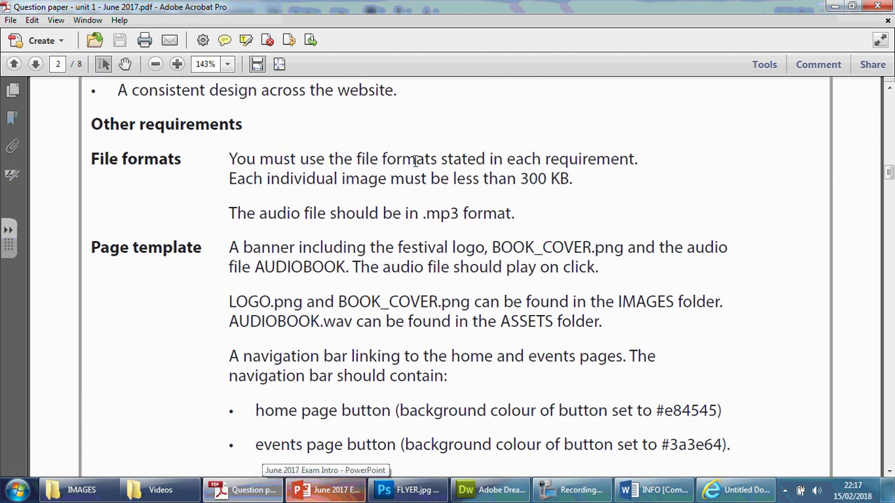
pyautogui.moveTo(229, 160); pyautogui.dragTo(637, 155)
pyautogui.scroll(-20, 368, 316)
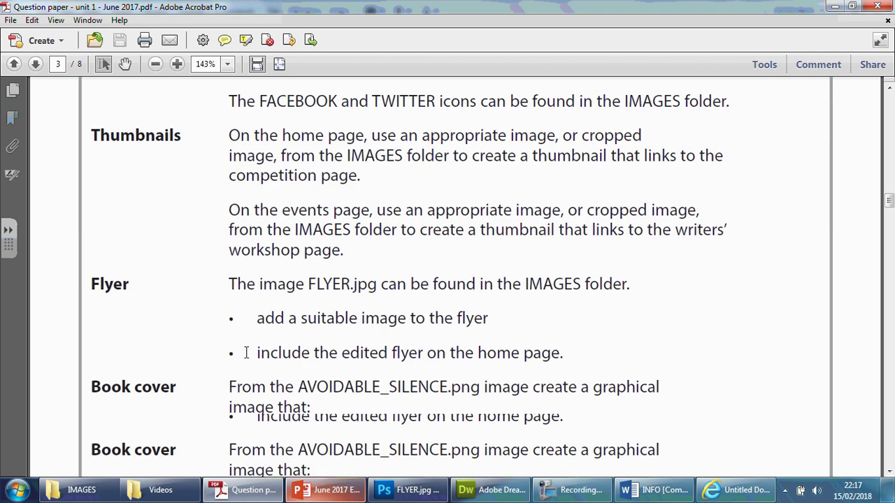
pyautogui.scroll(-5, 210, 306)
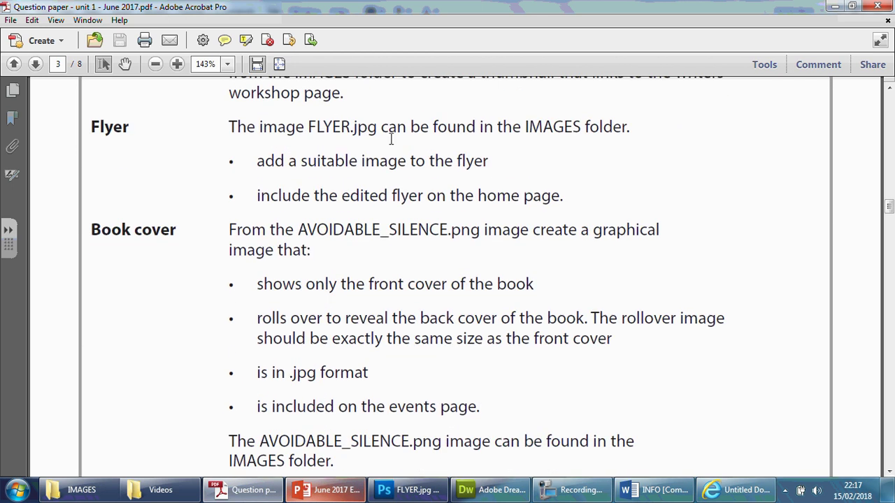
pyautogui.doubleClick(358, 130)
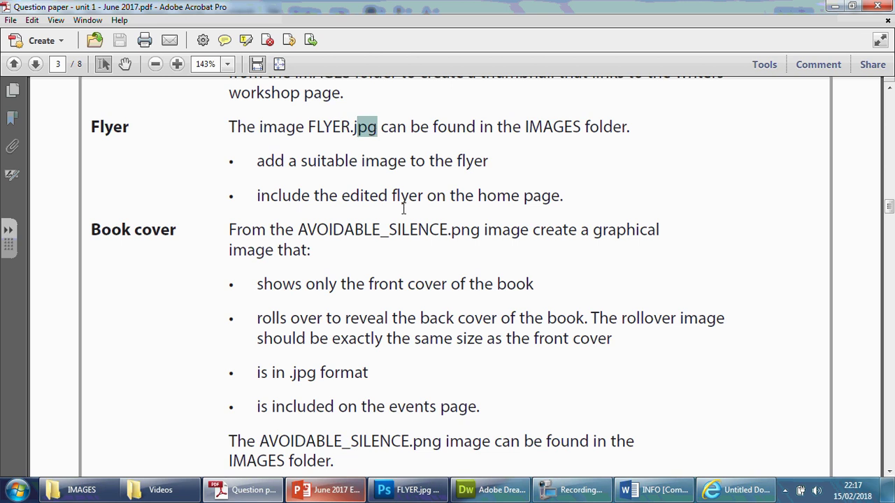